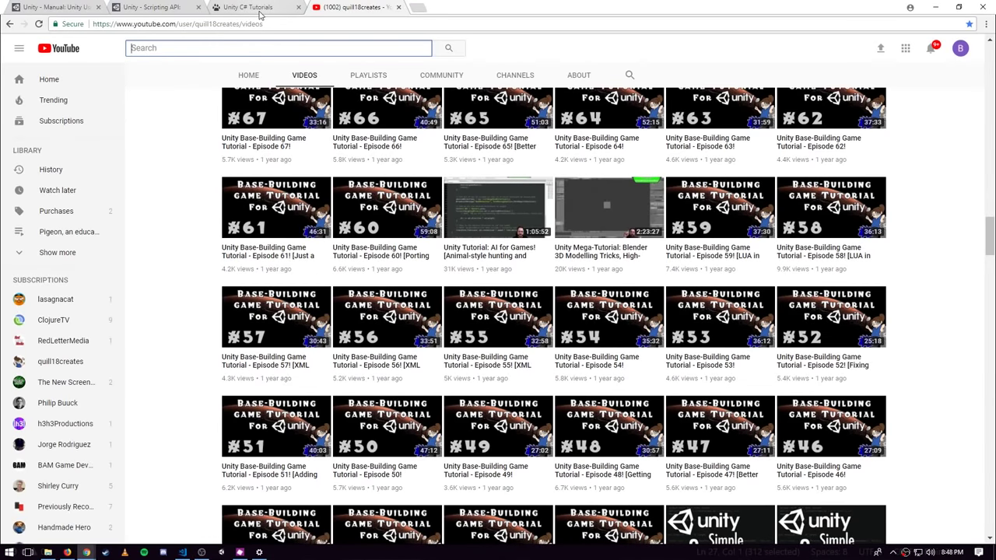
# - Create a new 3D Unity project named 'Example' in F:\UnityProjects
pyautogui.click(220, 553)
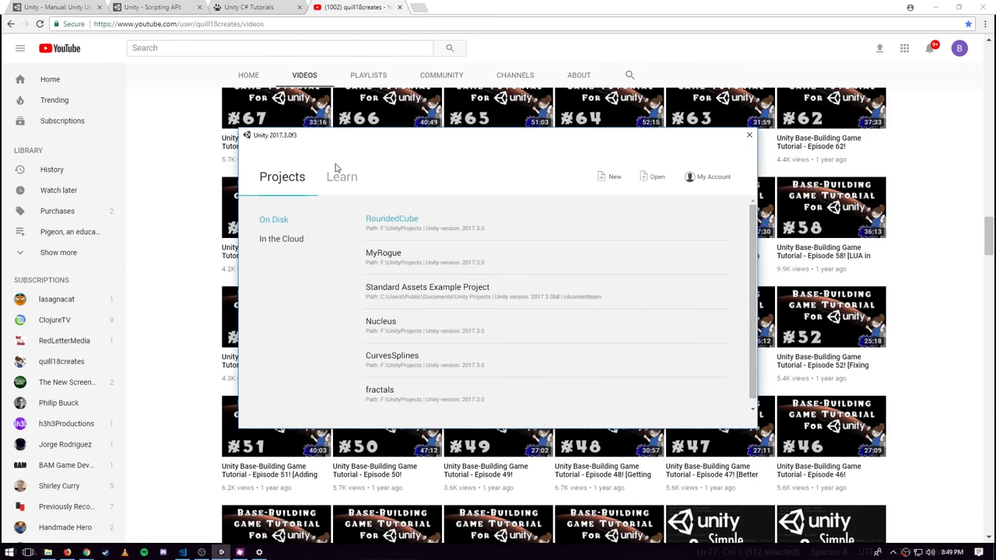
pyautogui.click(614, 178)
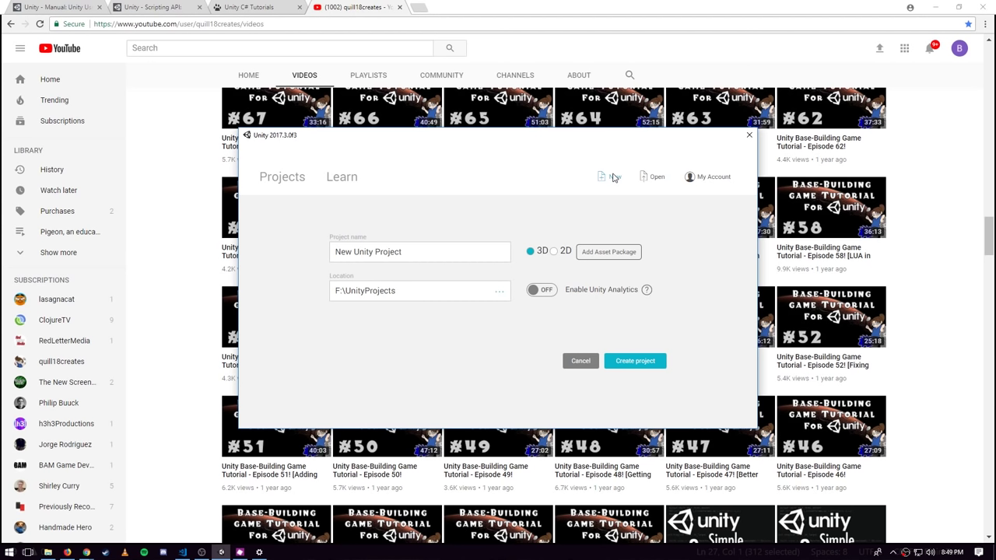
pyautogui.click(436, 252)
pyautogui.hotkey('ctrl', 'a')
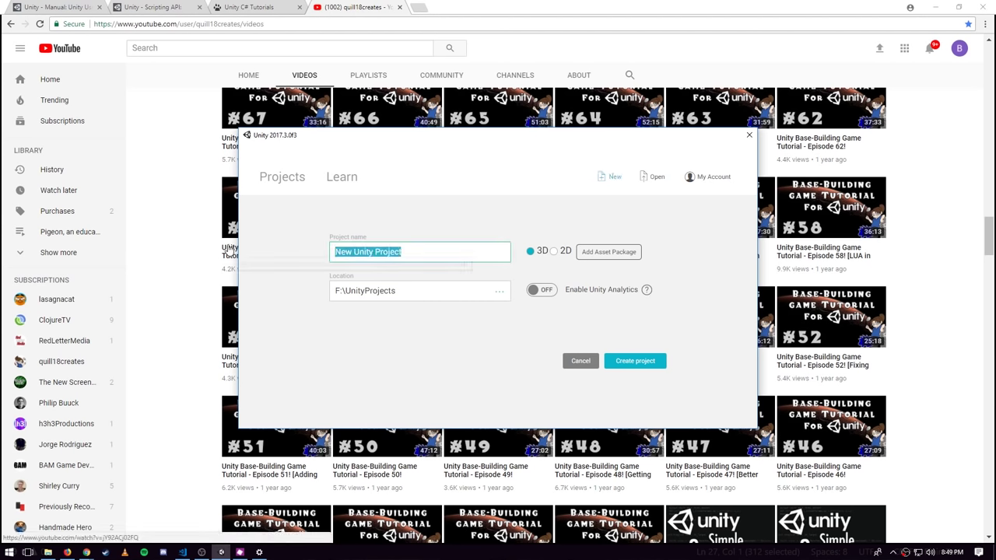
pyautogui.write('Example')
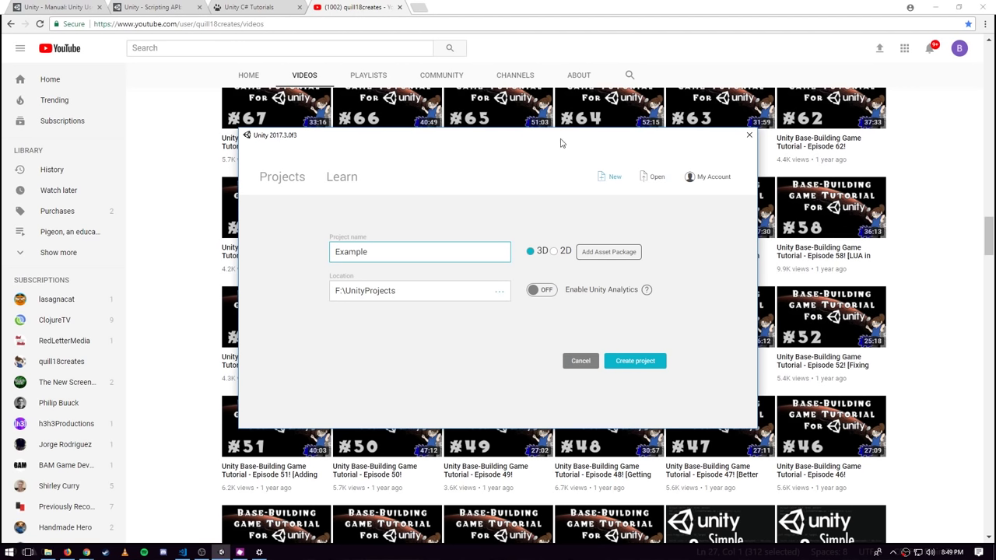
pyautogui.moveTo(562, 141); pyautogui.dragTo(547, 163)
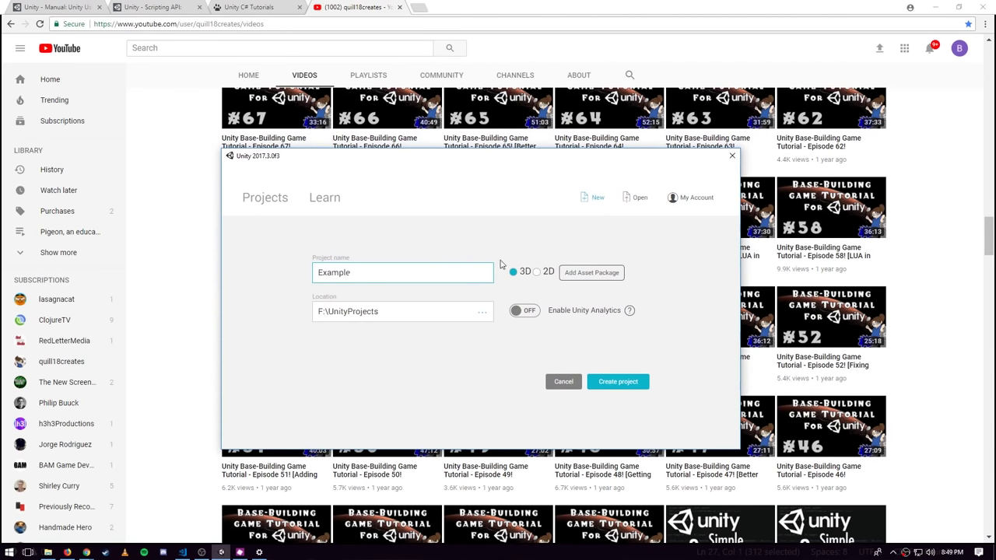
pyautogui.click(617, 387)
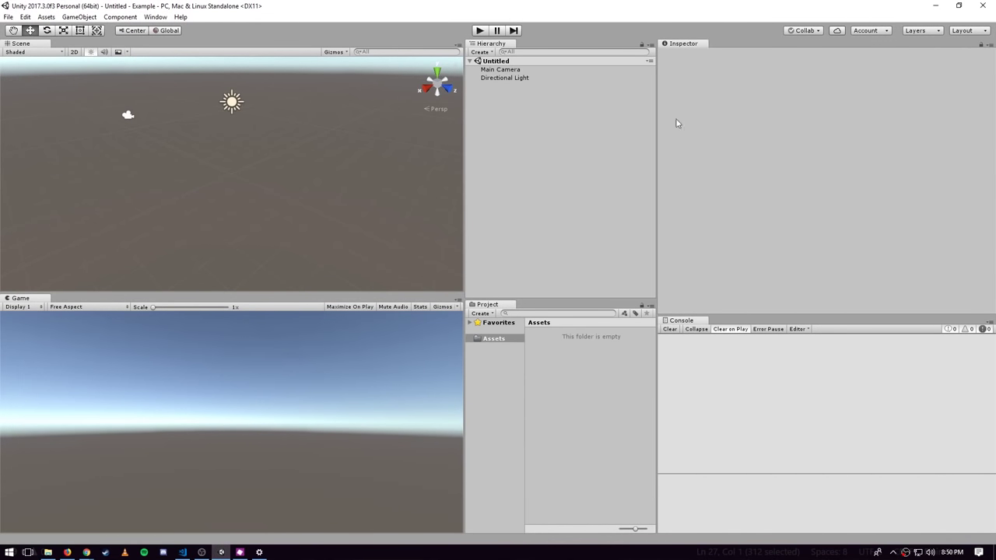
# - Widen the Hierarchy and Project panels, rebalance their heights, then minimize Unity to the desktop
pyautogui.moveTo(658, 173); pyautogui.dragTo(749, 172)
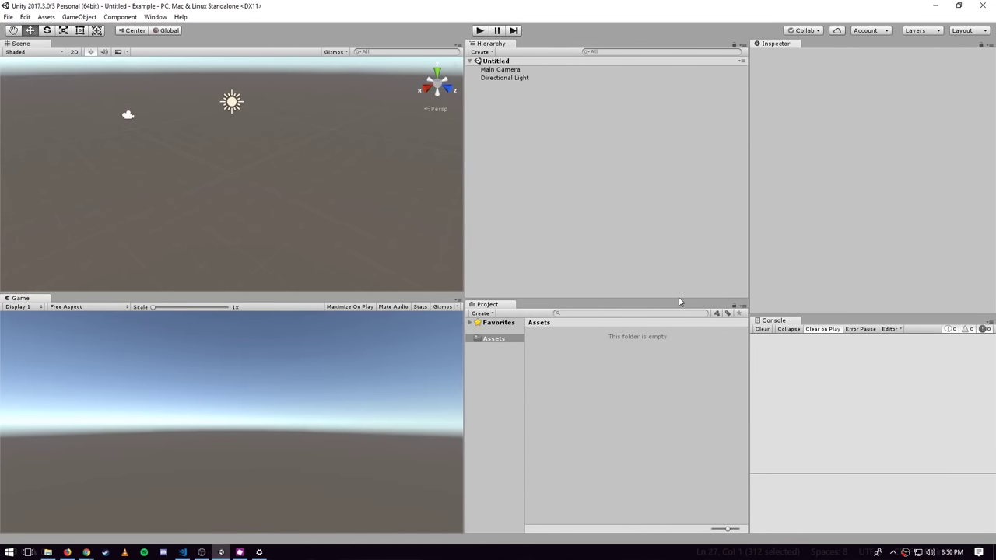
pyautogui.moveTo(679, 297); pyautogui.dragTo(676, 222)
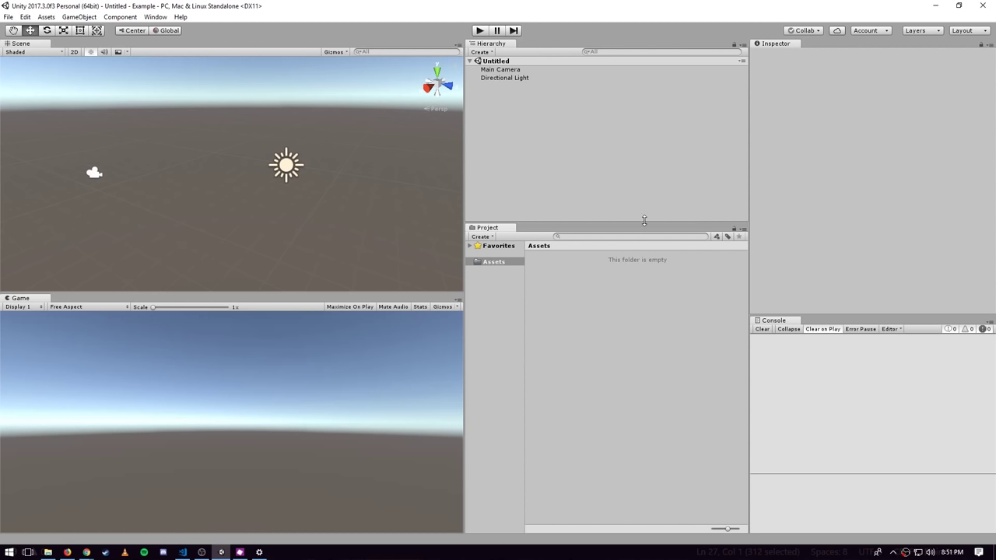
pyautogui.moveTo(630, 222); pyautogui.dragTo(645, 249)
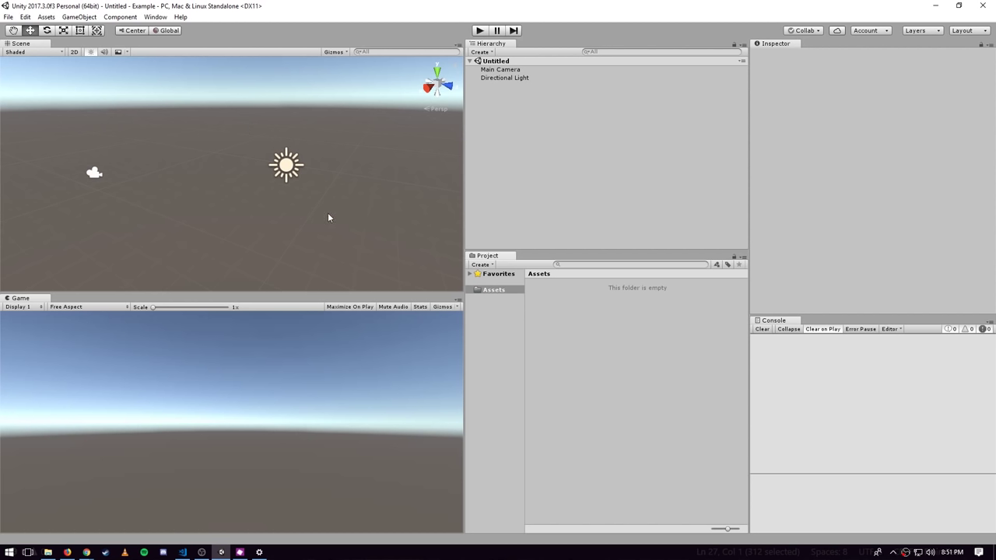
pyautogui.moveTo(607, 251); pyautogui.dragTo(607, 304)
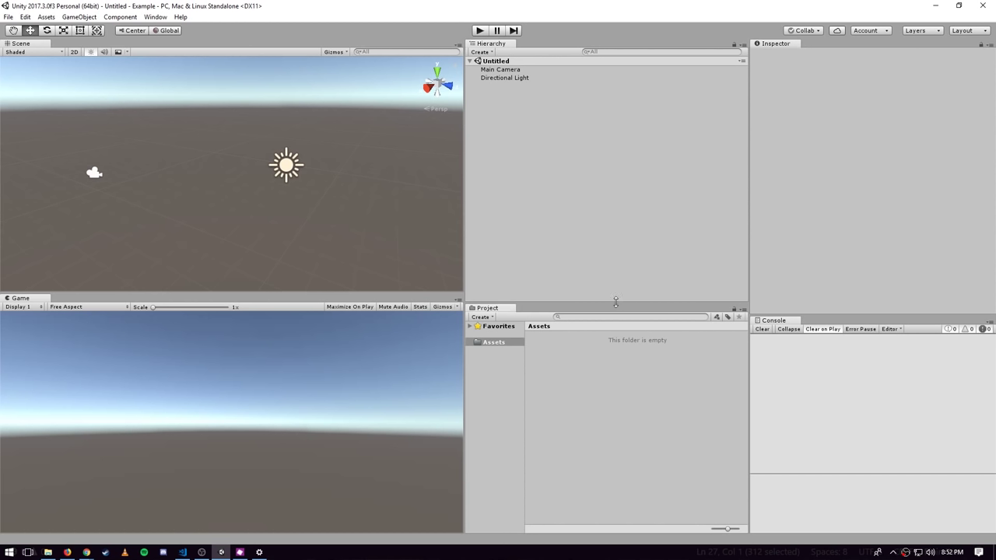
pyautogui.moveTo(615, 302); pyautogui.dragTo(630, 270)
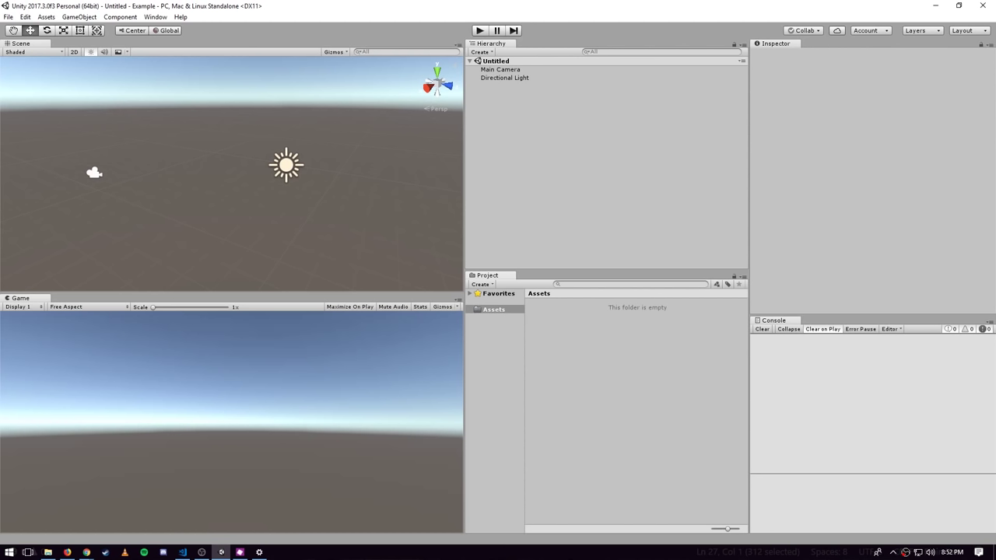
pyautogui.press('super+d')
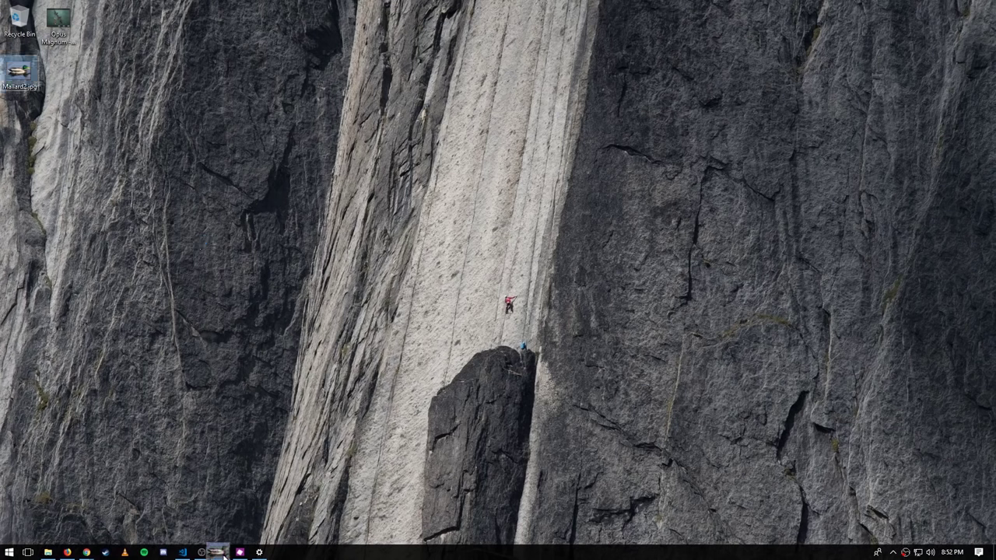
# - Import Mallard2.jpg from the desktop into Assets and show Assets in File Explorer
pyautogui.click(221, 551)
pyautogui.moveTo(369, 485); pyautogui.dragTo(585, 346)
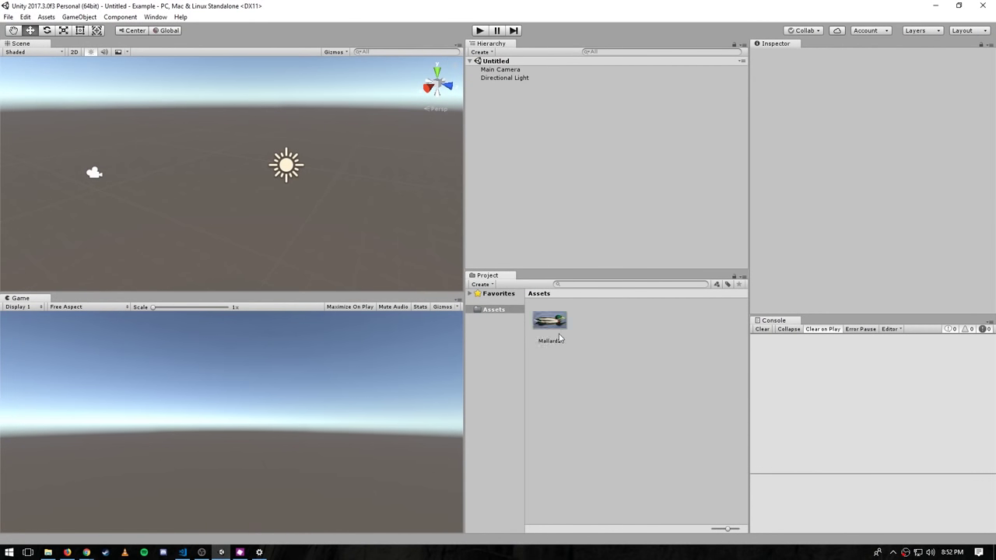
pyautogui.click(499, 318)
pyautogui.rightClick(581, 347)
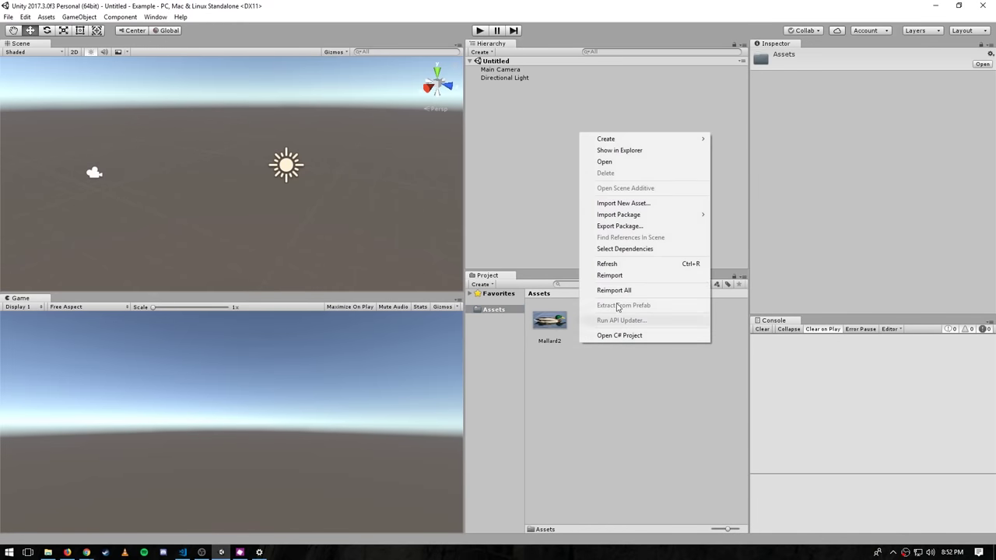
pyautogui.click(642, 151)
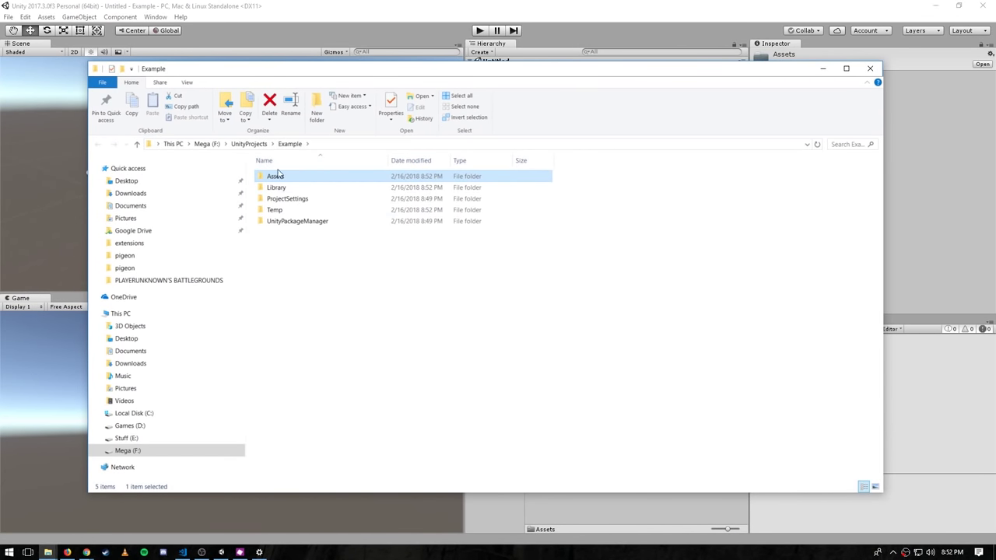
# - Open the project's Assets folder in File Explorer
pyautogui.click(328, 229)
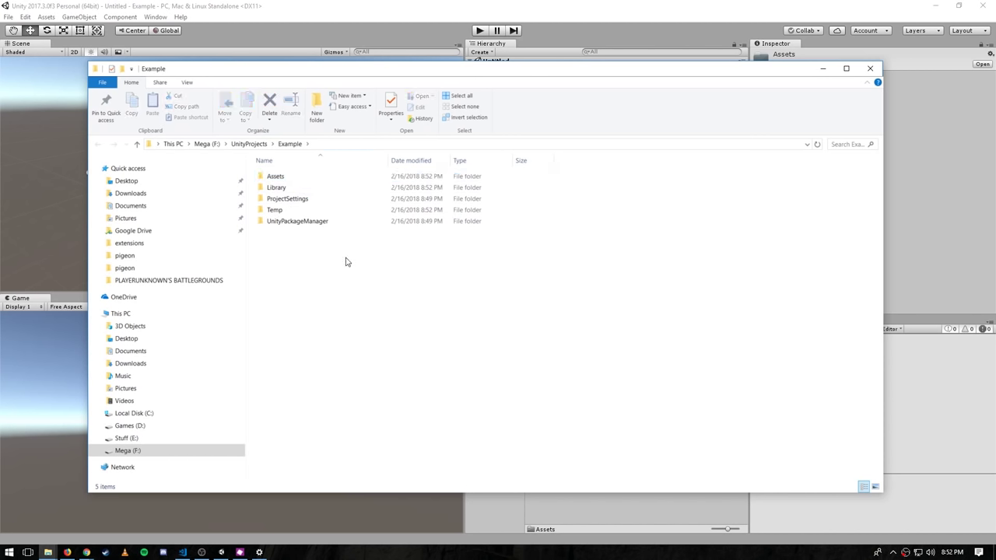
pyautogui.moveTo(347, 262); pyautogui.dragTo(278, 175)
pyautogui.click(335, 241)
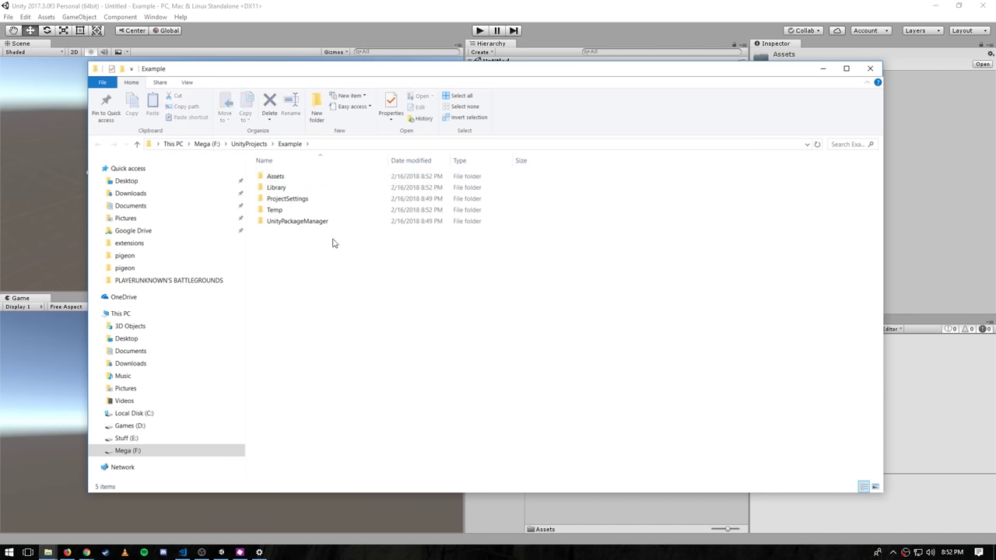
pyautogui.doubleClick(276, 178)
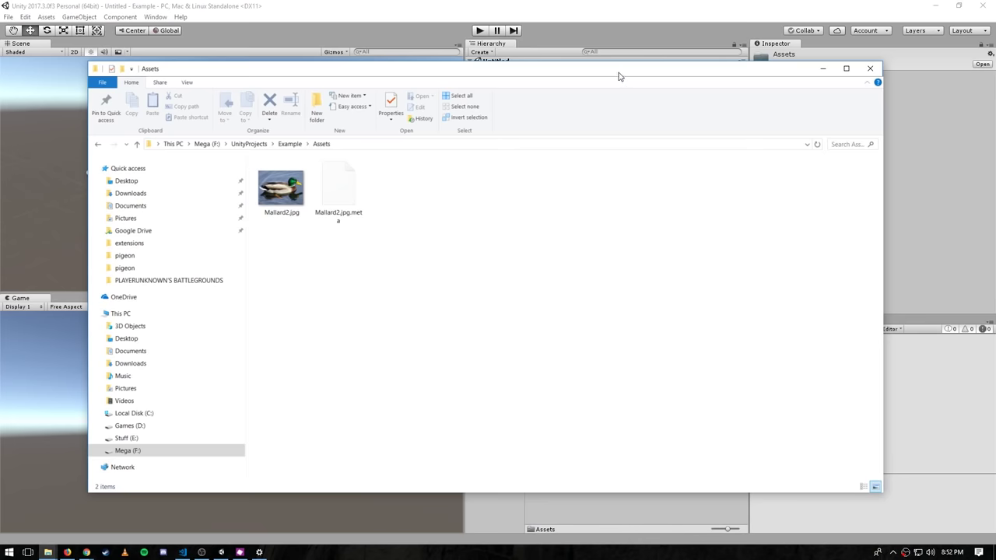
pyautogui.moveTo(620, 76); pyautogui.dragTo(656, 85)
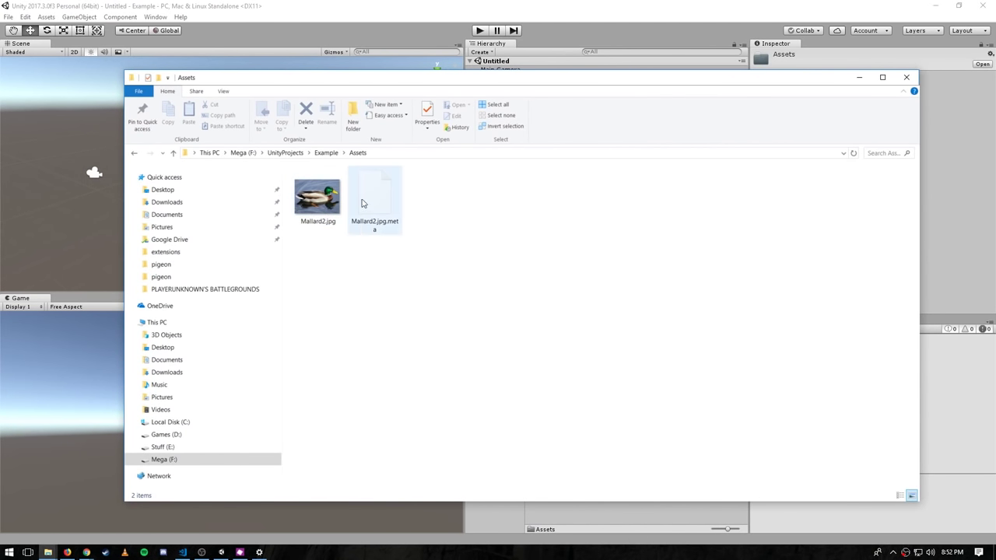
# - Open Mallard2.jpg.meta with Visual Studio Code
pyautogui.click(389, 201)
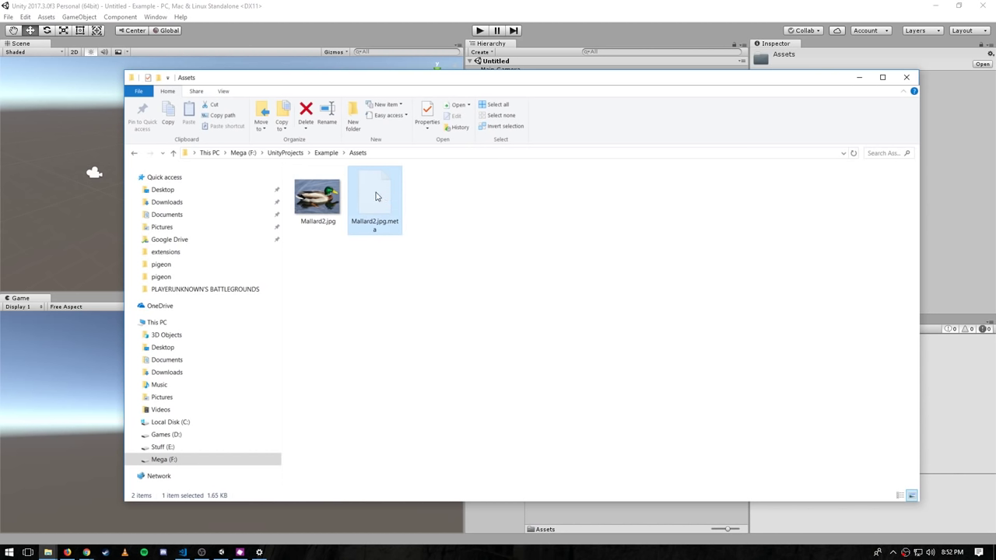
pyautogui.moveTo(682, 79); pyautogui.dragTo(630, 83)
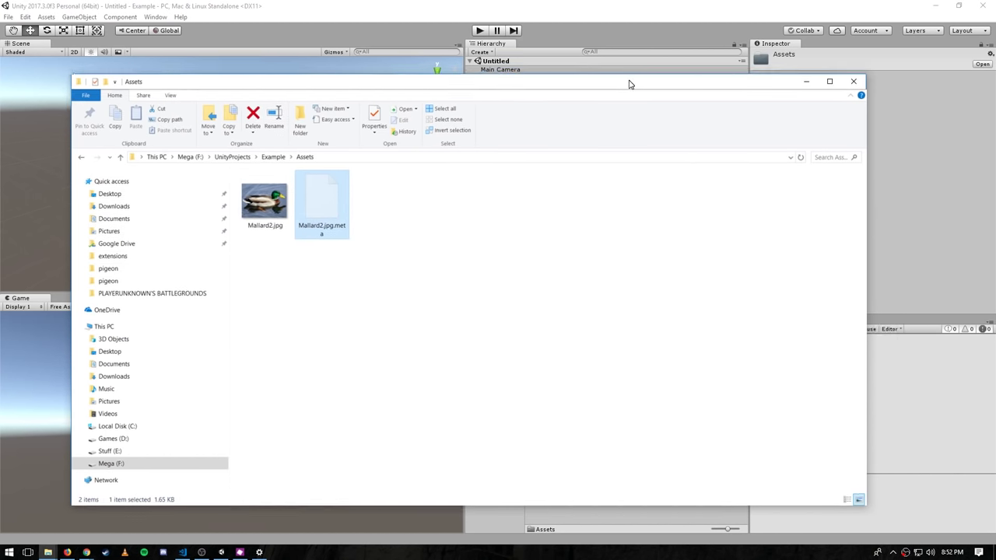
pyautogui.click(436, 249)
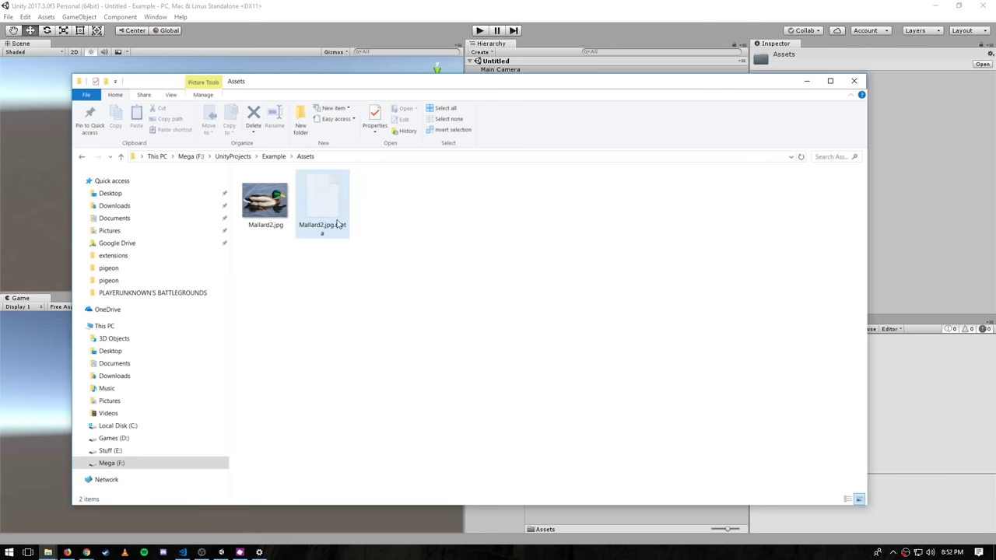
pyautogui.rightClick(339, 225)
pyautogui.click(378, 214)
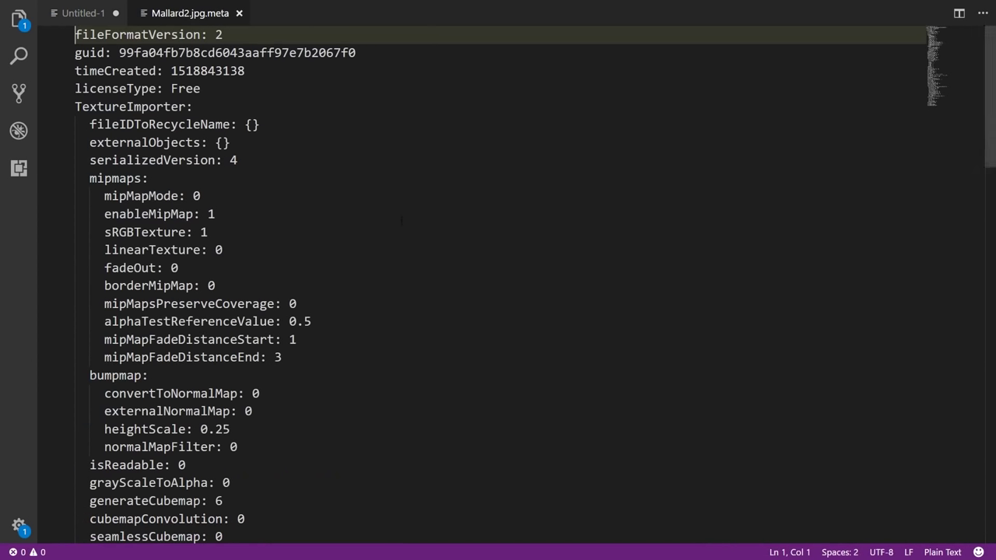
# - Inspect the sRGBTexture setting and select the guid value in Mallard2.jpg.meta
pyautogui.click(501, 233)
pyautogui.scroll(-9, 498, 288)
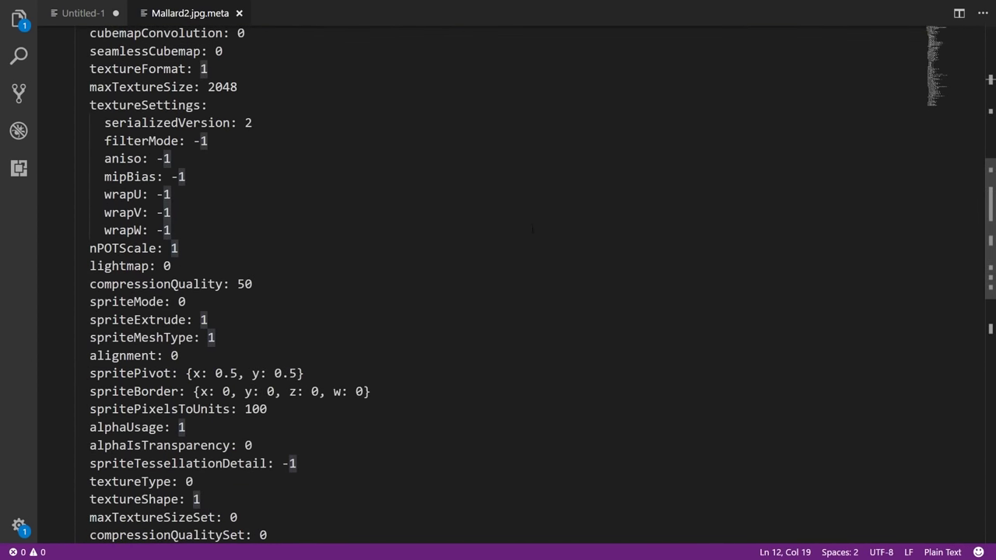
pyautogui.scroll(9, 498, 288)
pyautogui.click(355, 52)
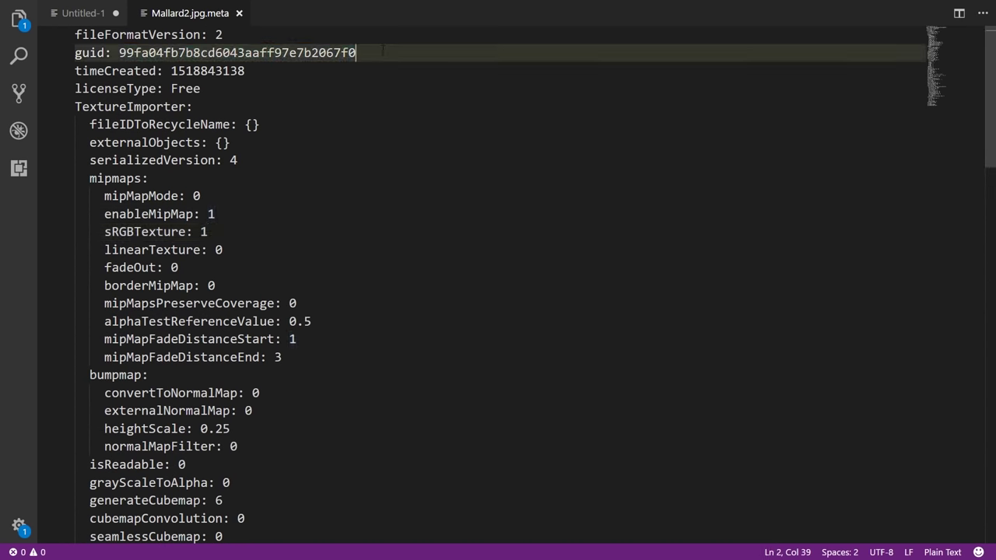
pyautogui.click(224, 34)
pyautogui.moveTo(355, 52); pyautogui.dragTo(119, 53)
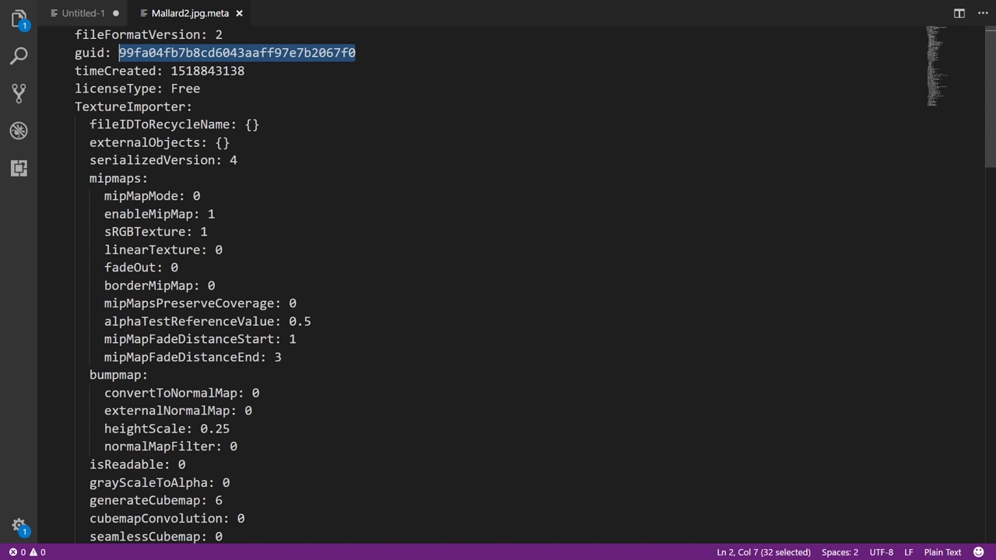
# - Scroll through the importer settings, close the file, and return to Unity
pyautogui.click(238, 159)
pyautogui.scroll(-18, 498, 288)
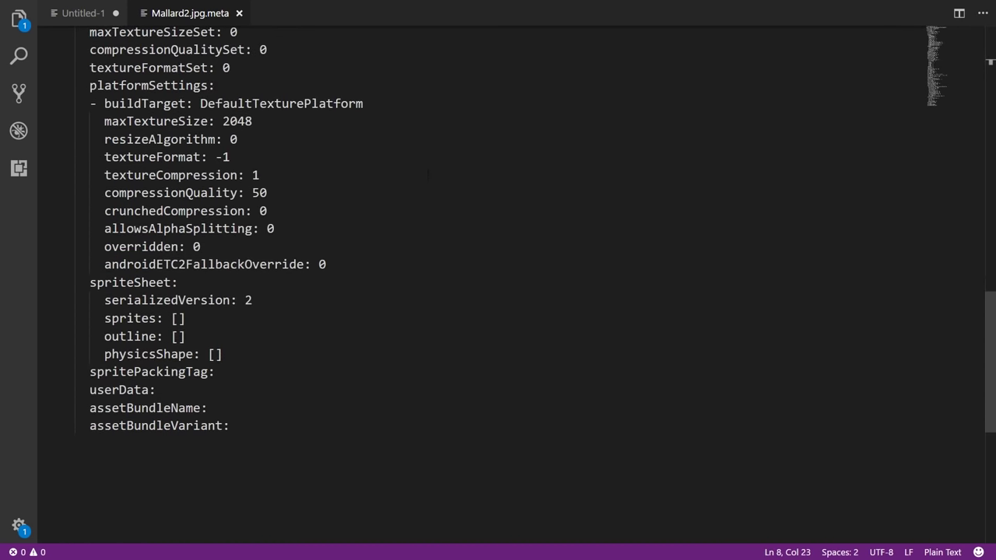
pyautogui.scroll(9, 498, 288)
pyautogui.scroll(9, 499, 288)
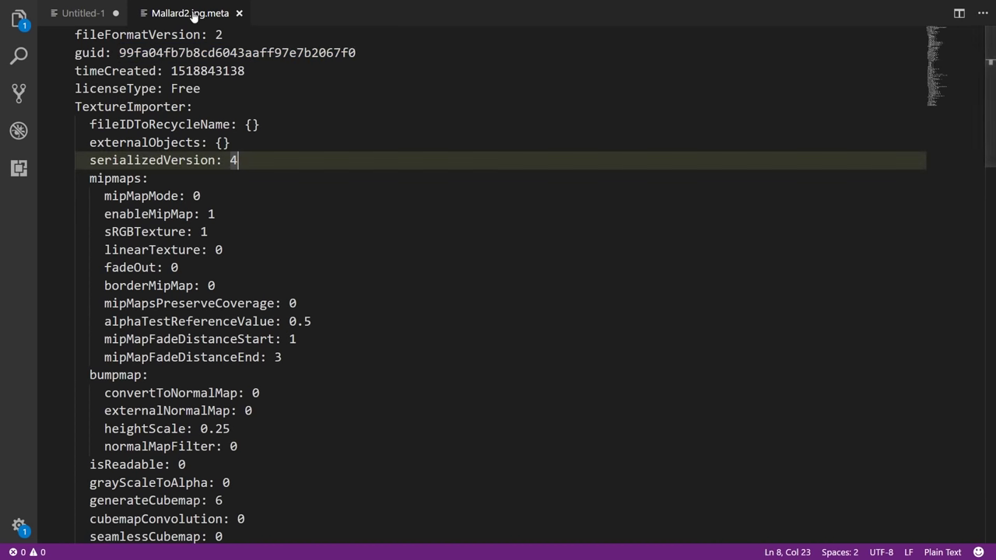
pyautogui.hotkey('ctrl', 'w')
pyautogui.hotkey('alt', 'Tab')
# - Review the Mallard2 texture's import settings in a widened Inspector
pyautogui.click(554, 325)
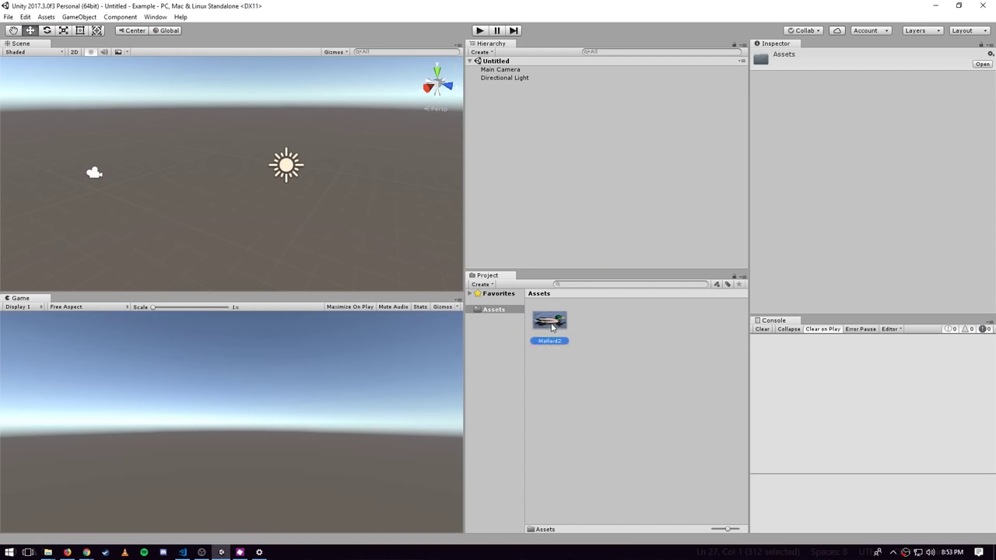
pyautogui.scroll(-1, 810, 121)
pyautogui.scroll(1, 846, 149)
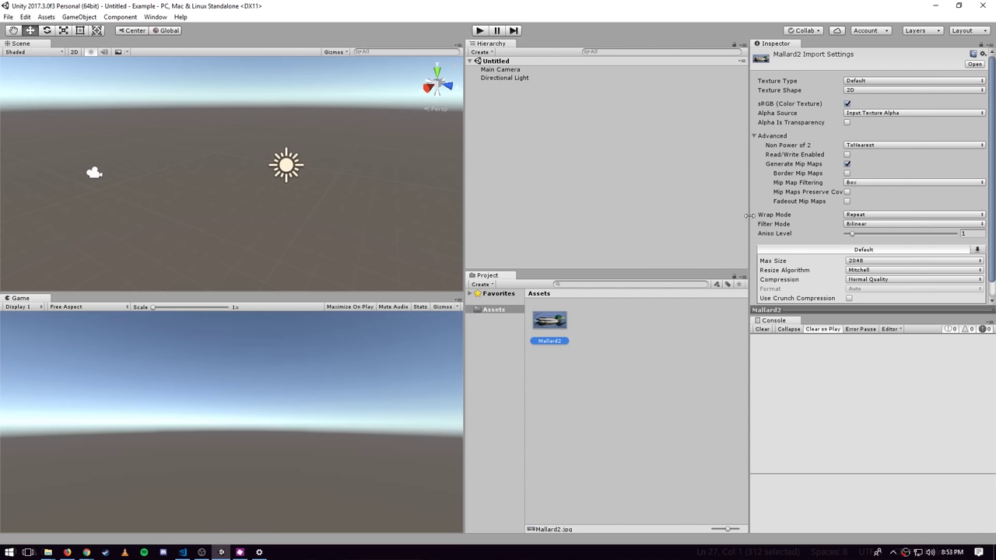
pyautogui.moveTo(750, 216); pyautogui.dragTo(736, 217)
pyautogui.scroll(-1, 782, 159)
pyautogui.scroll(1, 782, 159)
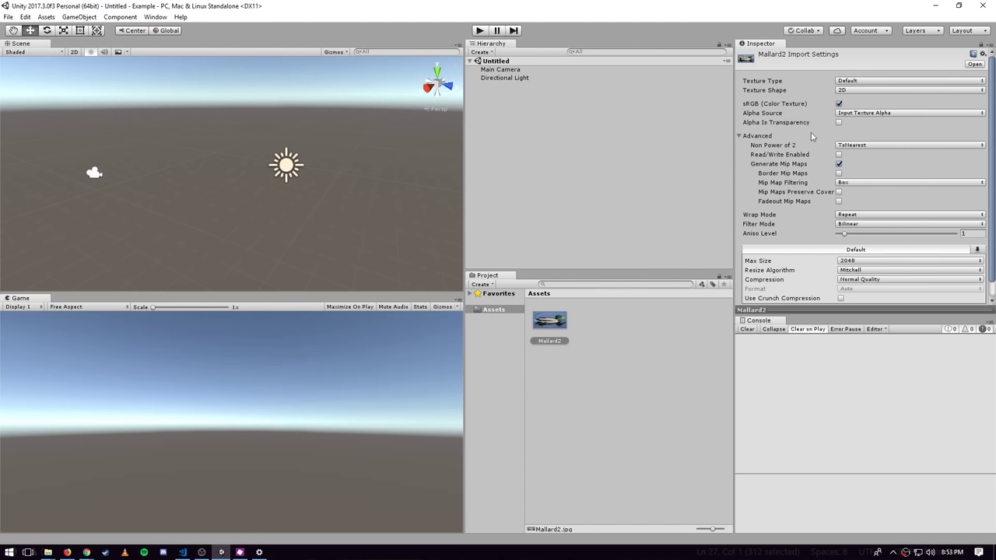
# - Deselect Mallard2 and switch to the File Explorer Assets window
pyautogui.moveTo(810, 127)
pyautogui.click(630, 321)
pyautogui.hotkey('alt', 'Tab')
pyautogui.press('Tab')
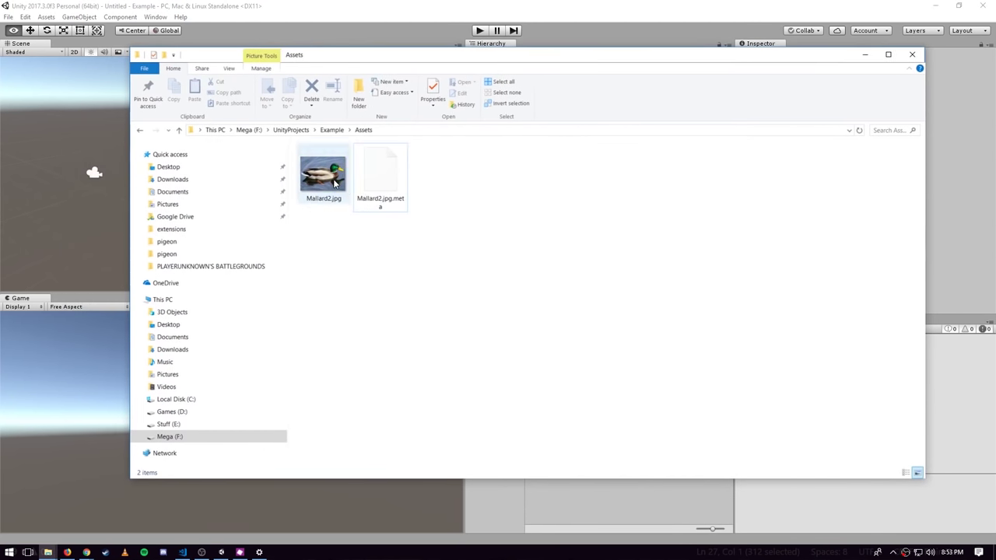
# - Create a new folder named 'images' inside Assets
pyautogui.rightClick(515, 188)
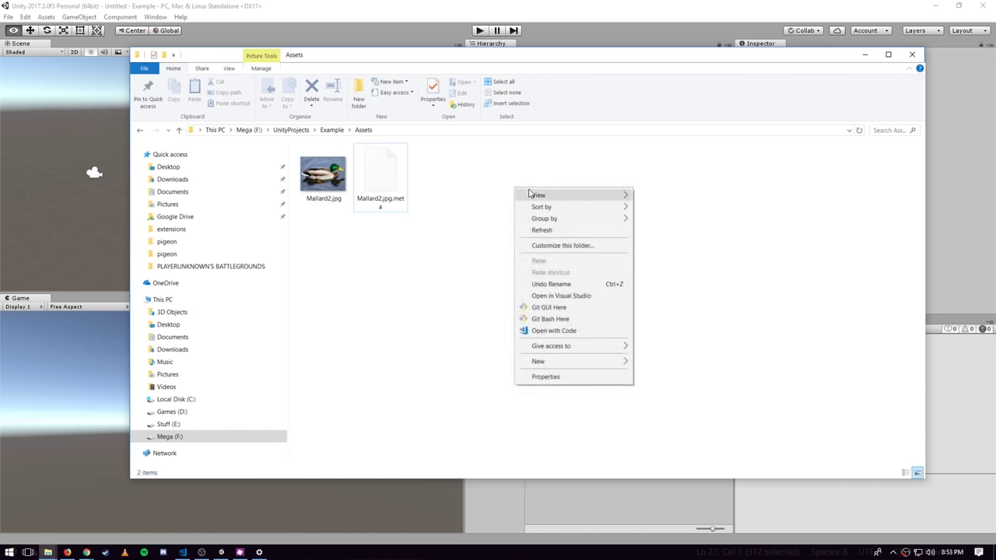
pyautogui.moveTo(536, 195)
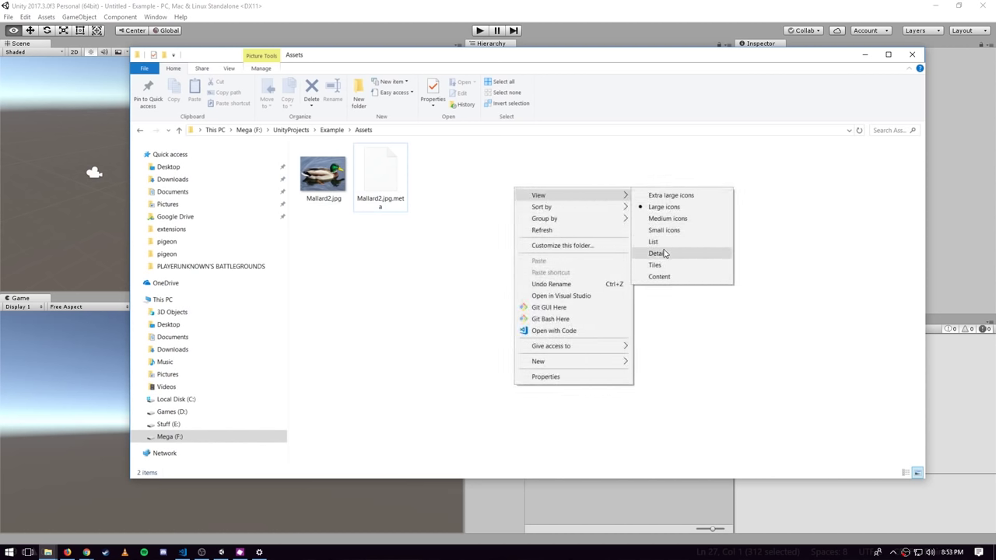
pyautogui.moveTo(607, 361)
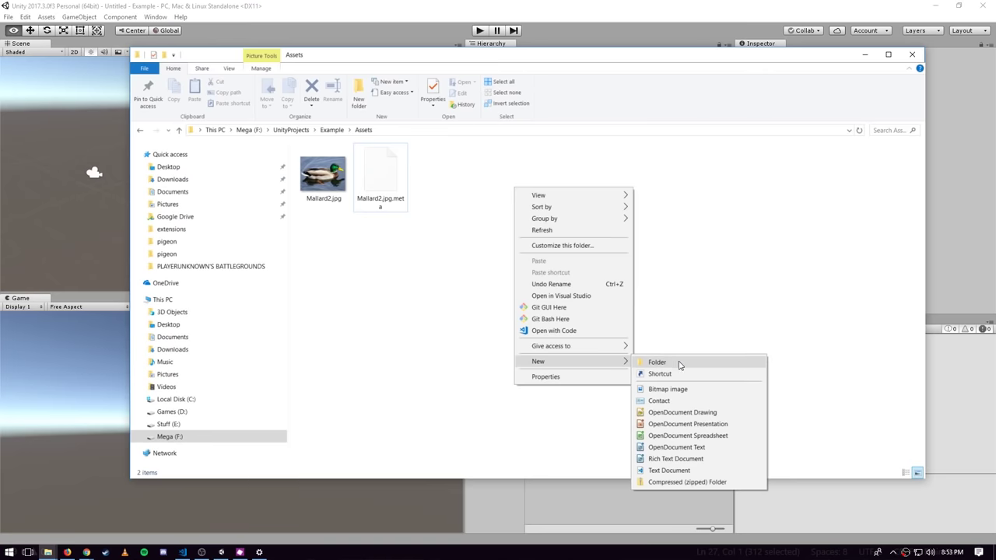
pyautogui.click(678, 363)
pyautogui.write('ages')
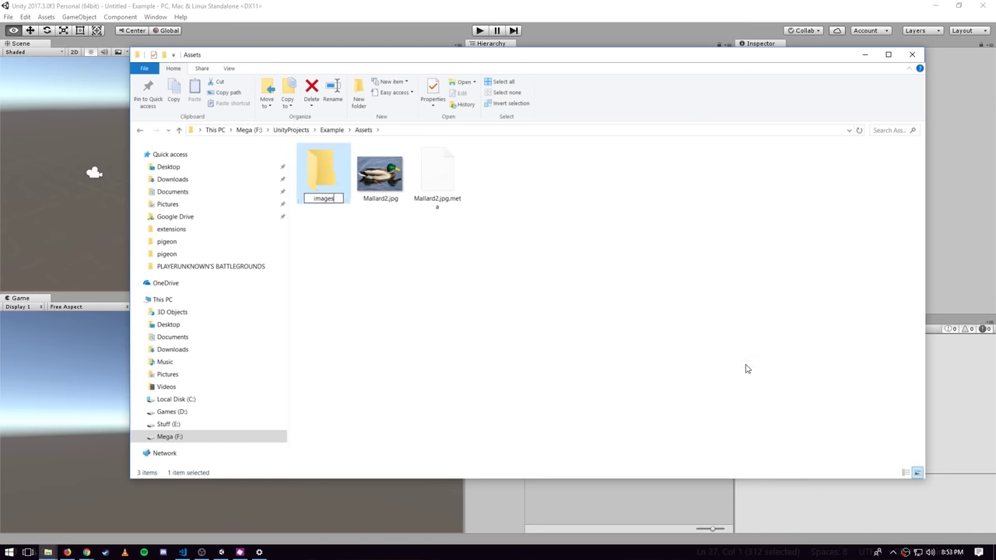
pyautogui.press('Return')
# - Move Mallard2.jpg and its .meta into images, then return to Unity
pyautogui.moveTo(534, 239); pyautogui.dragTo(324, 172)
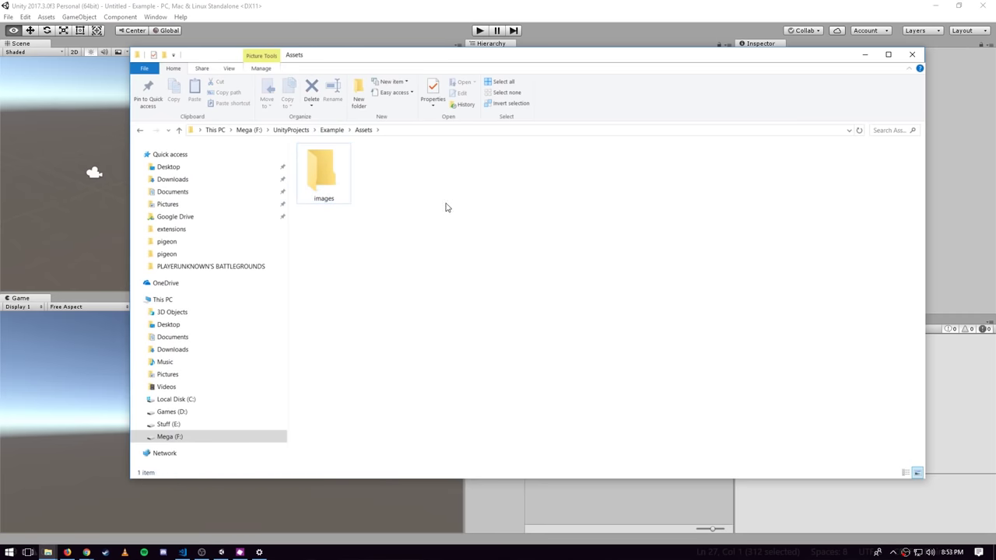
pyautogui.moveTo(647, 58); pyautogui.dragTo(631, 68)
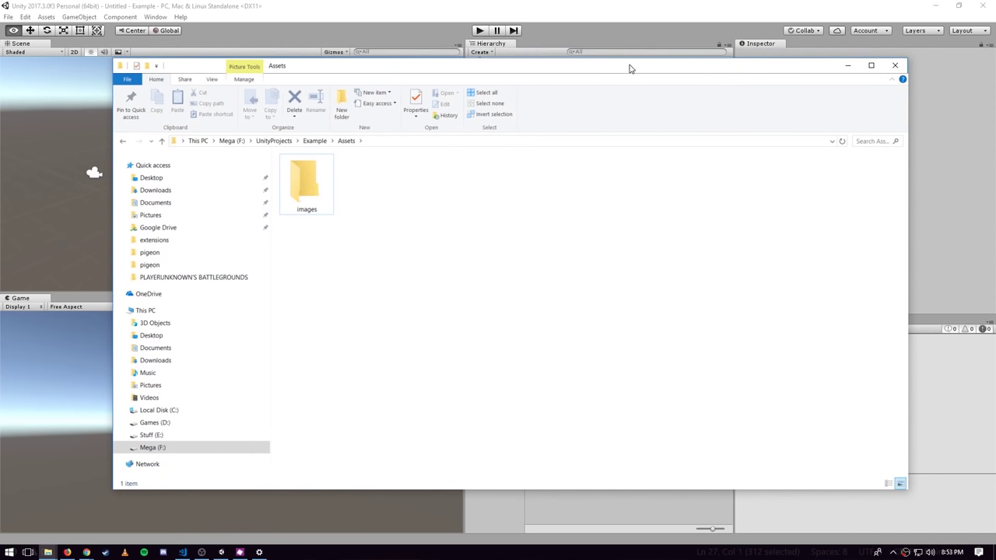
pyautogui.click(590, 6)
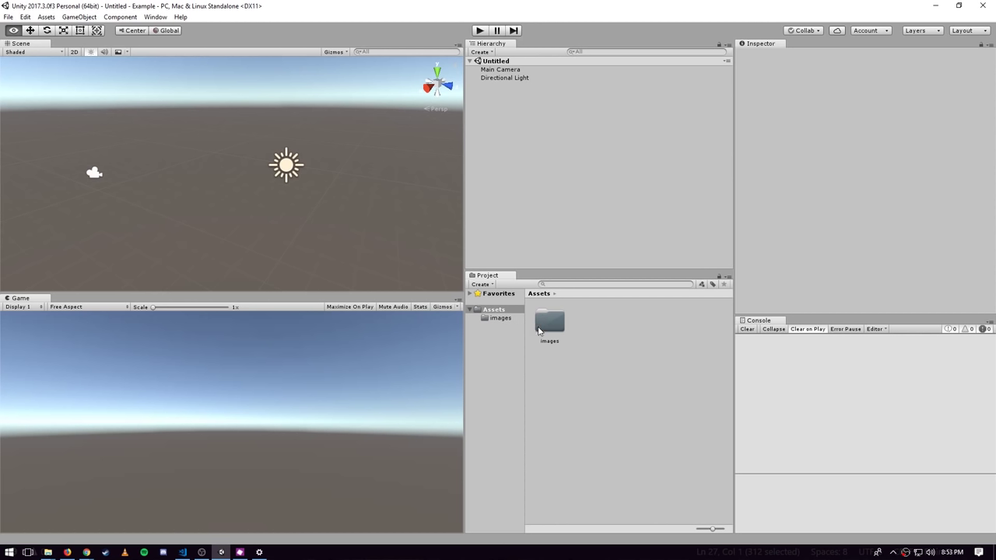
# - Paste Mallard2.jpg and its .meta back into Assets, then minimize File Explorer
pyautogui.hotkey('alt', 'Tab')
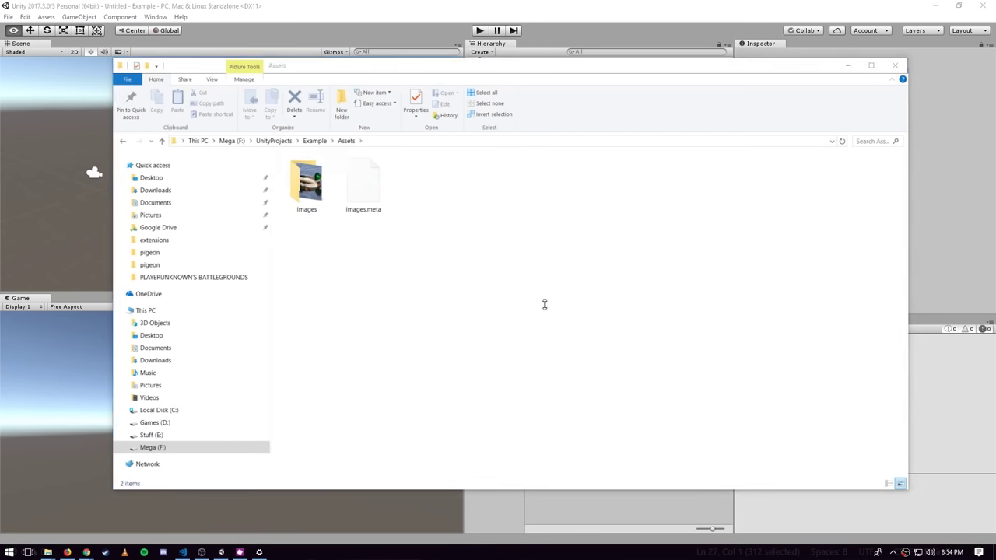
pyautogui.hotkey('ctrl', 'v')
pyautogui.click(566, 297)
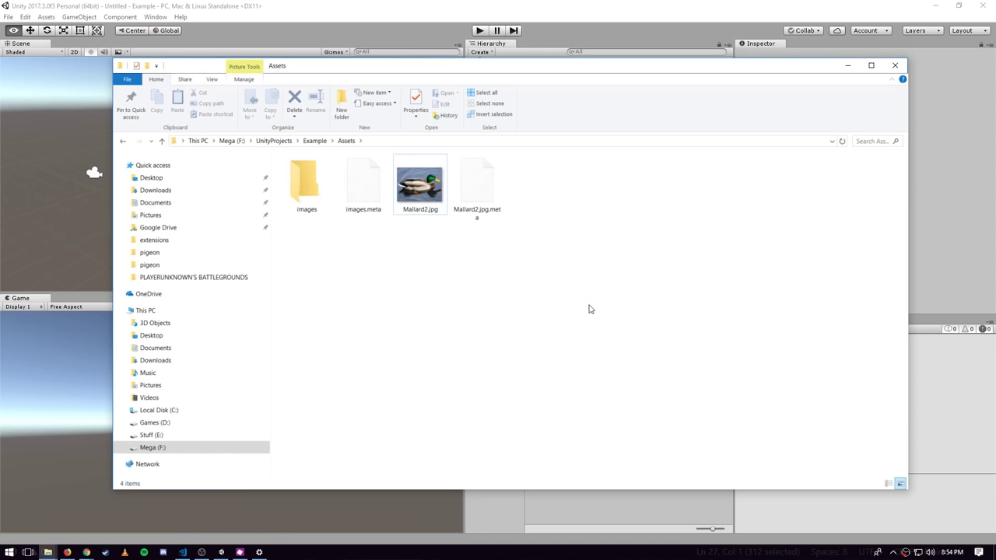
pyautogui.click(848, 65)
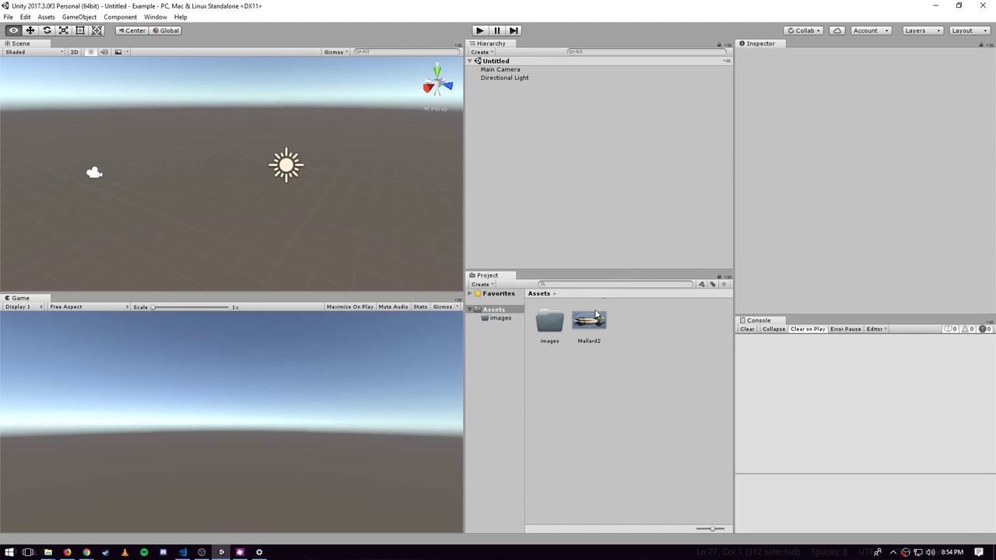
# - Rename the Mallard2 texture to 'Mallard' in the Project panel
pyautogui.click(591, 333)
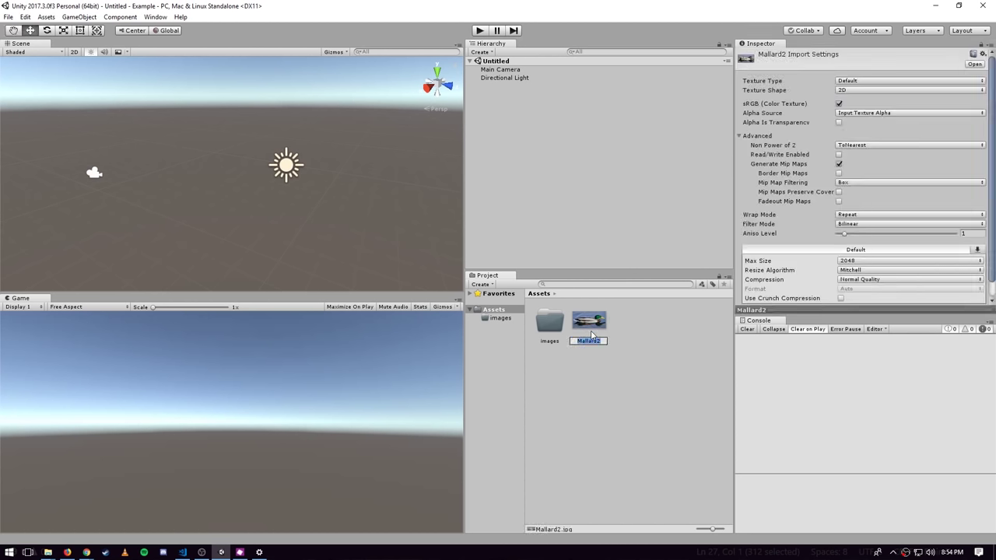
pyautogui.press('End')
pyautogui.press('BackSpace')
pyautogui.press('Return')
# - Move Mallard into the images folder and check Mallard.jpg.meta in File Explorer
pyautogui.hotkey('alt', 'Tab')
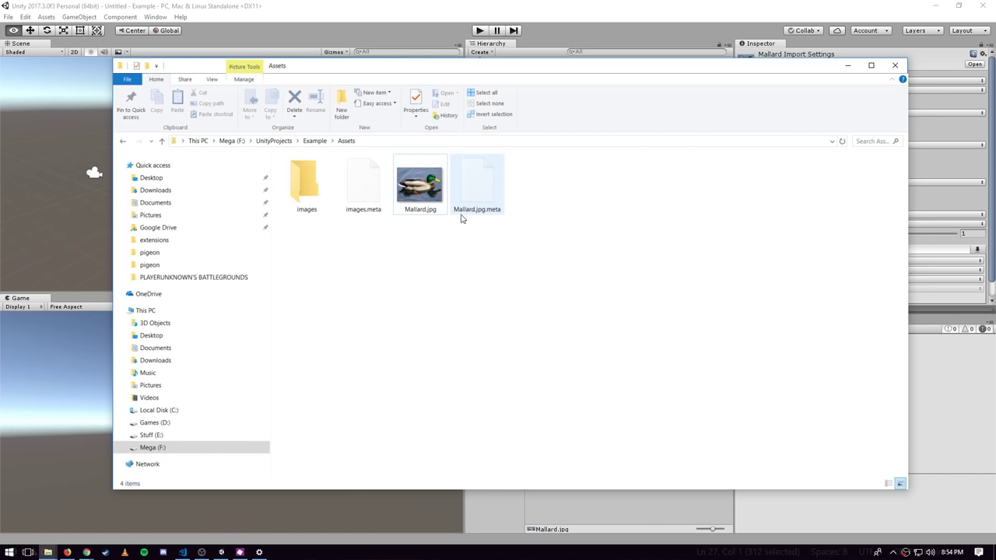
pyautogui.click(847, 66)
pyautogui.click(630, 374)
pyautogui.moveTo(589, 321); pyautogui.dragTo(548, 341)
pyautogui.hotkey('alt', 'Tab')
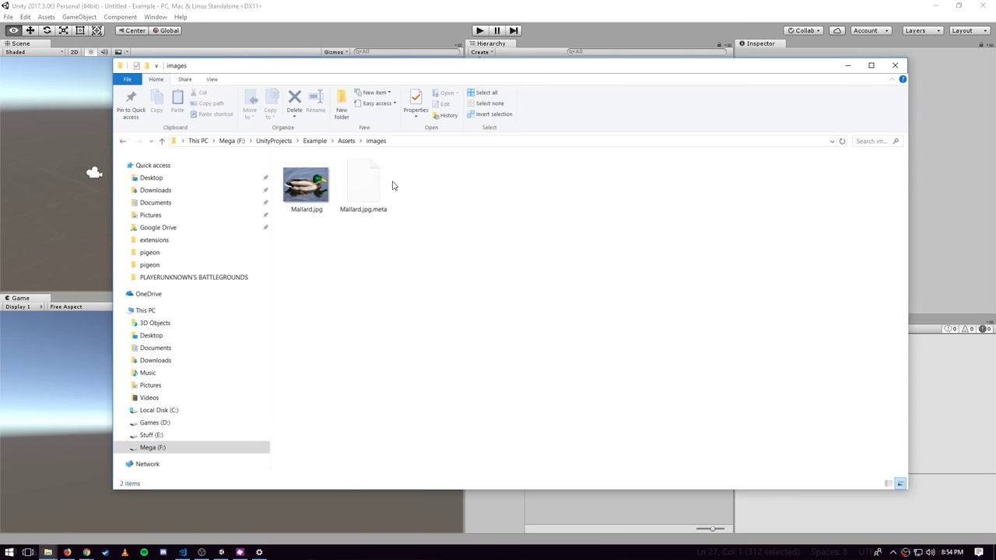
pyautogui.rightClick(379, 186)
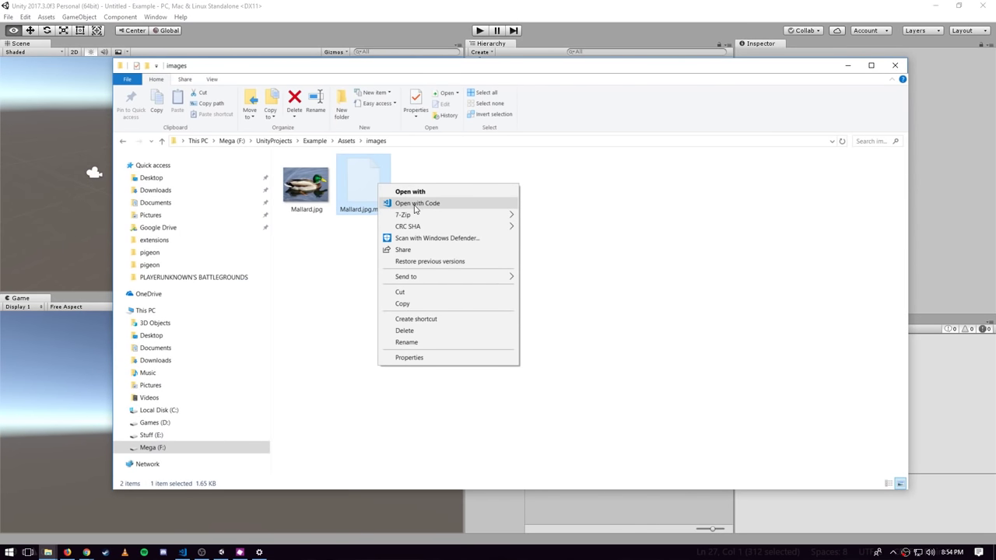
# - Open Mallard.jpg.meta in Visual Studio Code, then switch back to Unity
pyautogui.click(417, 204)
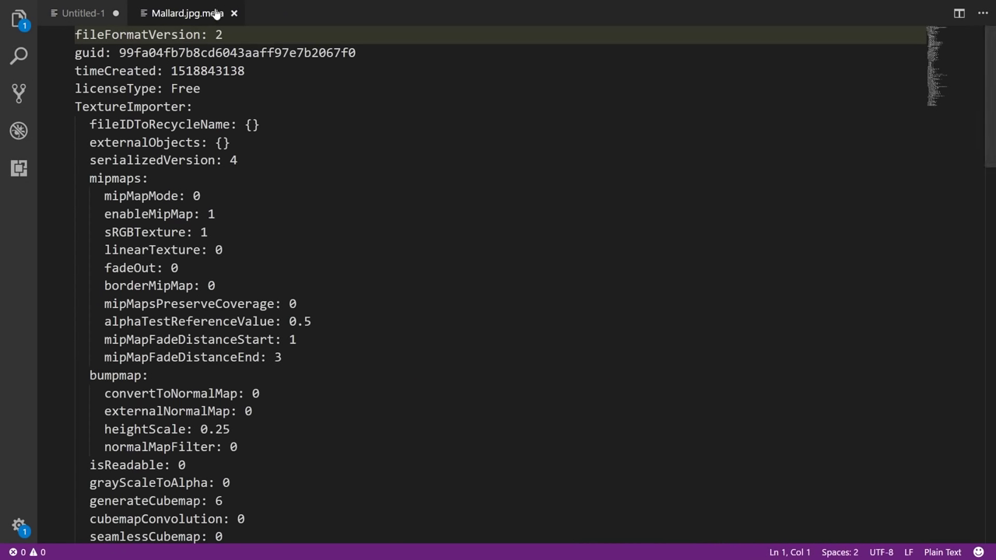
pyautogui.hotkey('alt', 'Tab')
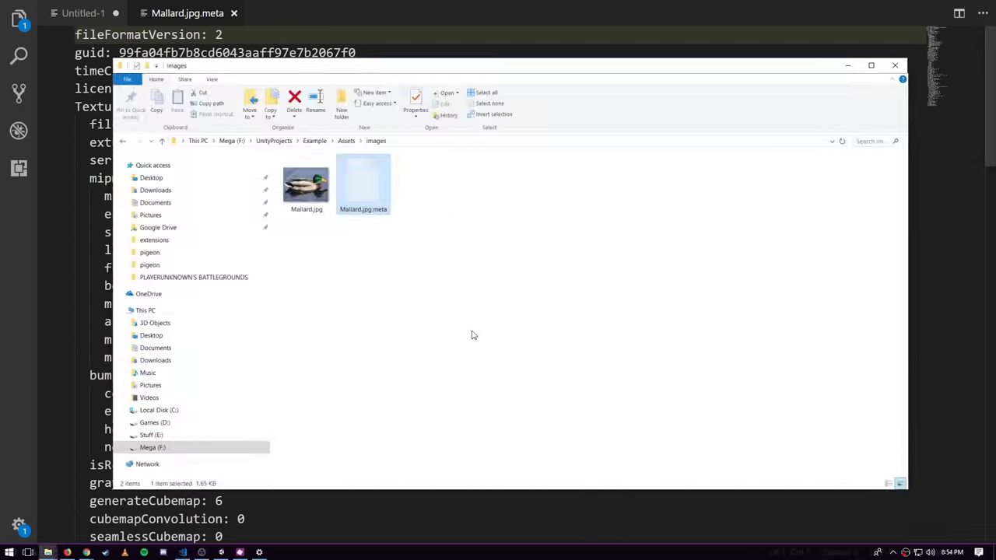
pyautogui.hotkey('alt', 'Tab')
pyautogui.press('Tab')
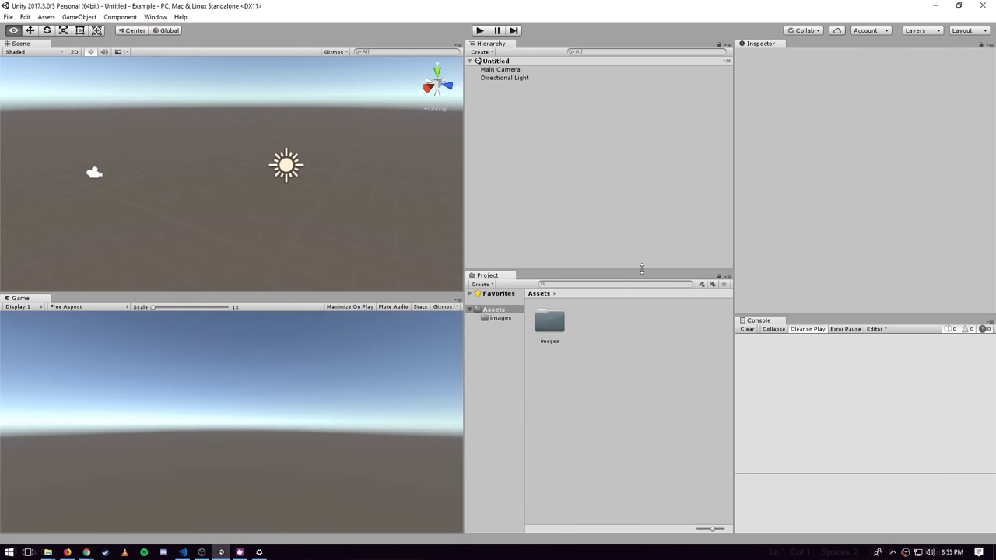
# - Enlarge the Project panel and create a Standard-shader material named New Material in Assets
pyautogui.moveTo(645, 271)
pyautogui.mouseDown()
pyautogui.moveTo(649, 242)
pyautogui.moveTo(649, 263)
pyautogui.mouseUp()
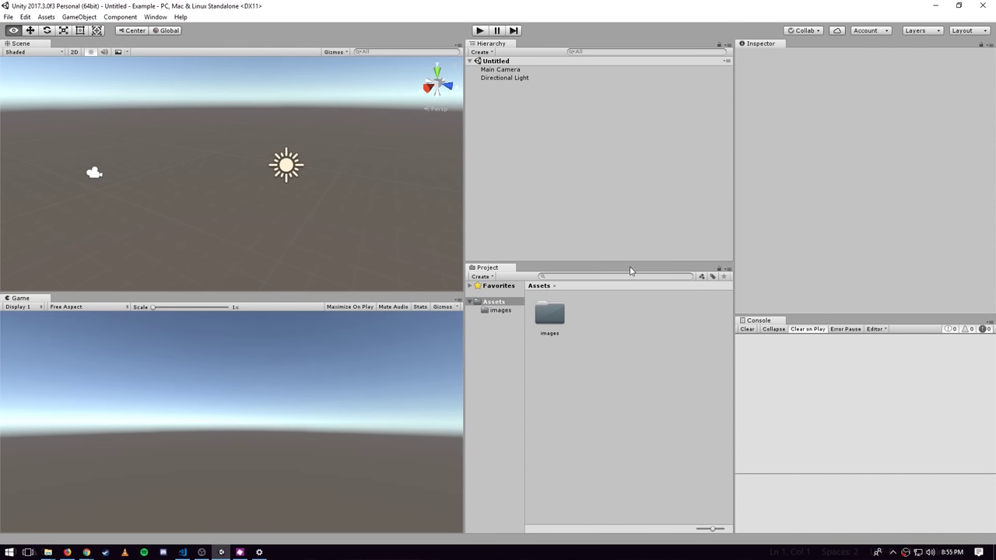
pyautogui.moveTo(644, 262); pyautogui.dragTo(645, 247)
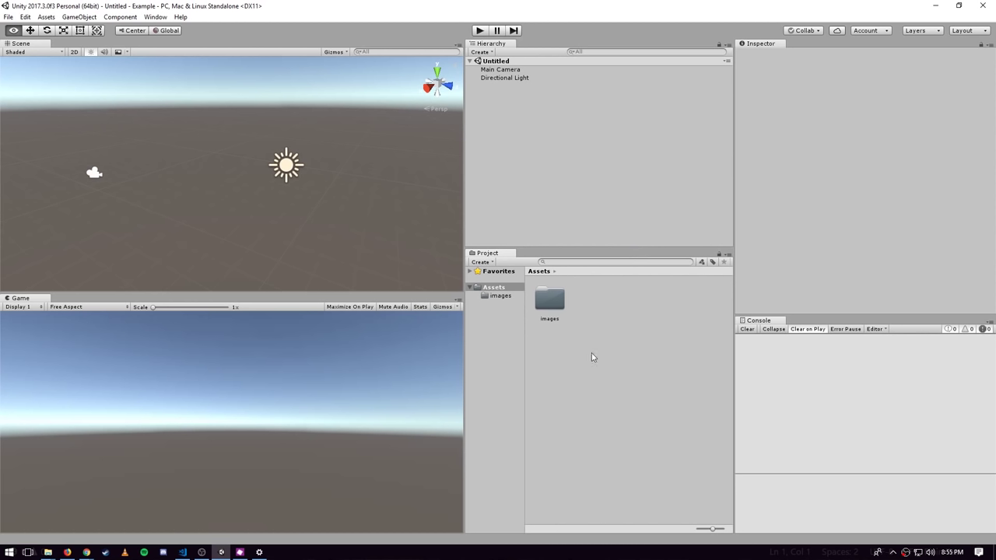
pyautogui.click(477, 263)
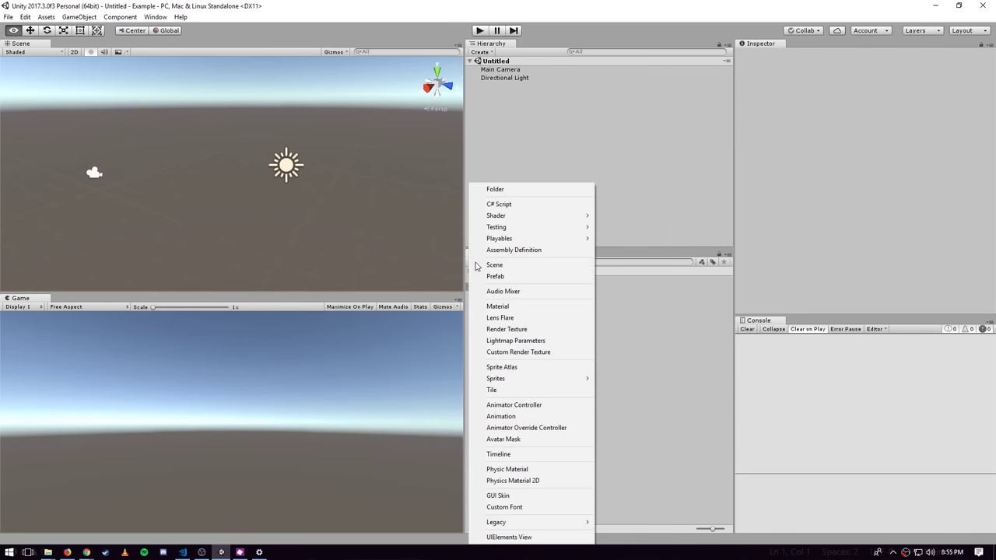
pyautogui.click(509, 306)
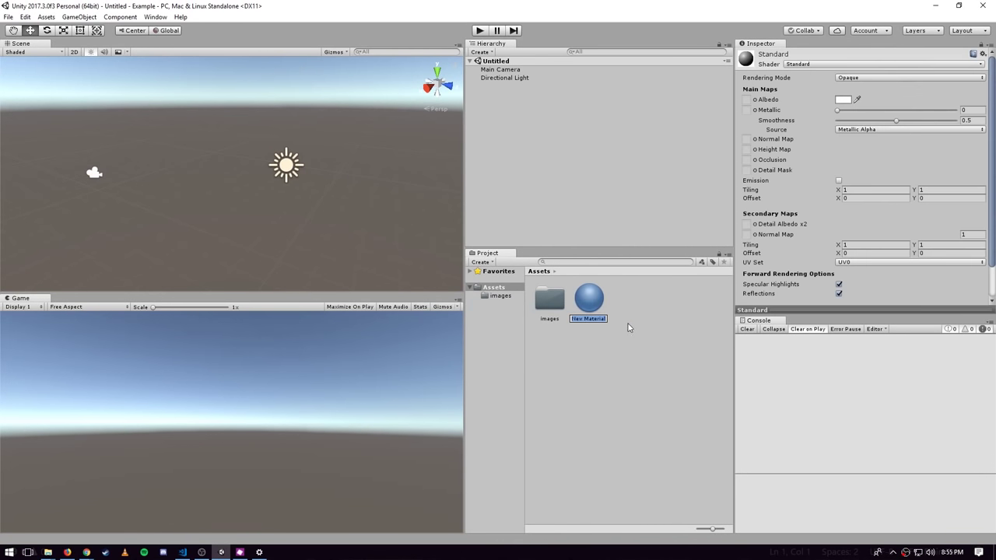
pyautogui.press('Return')
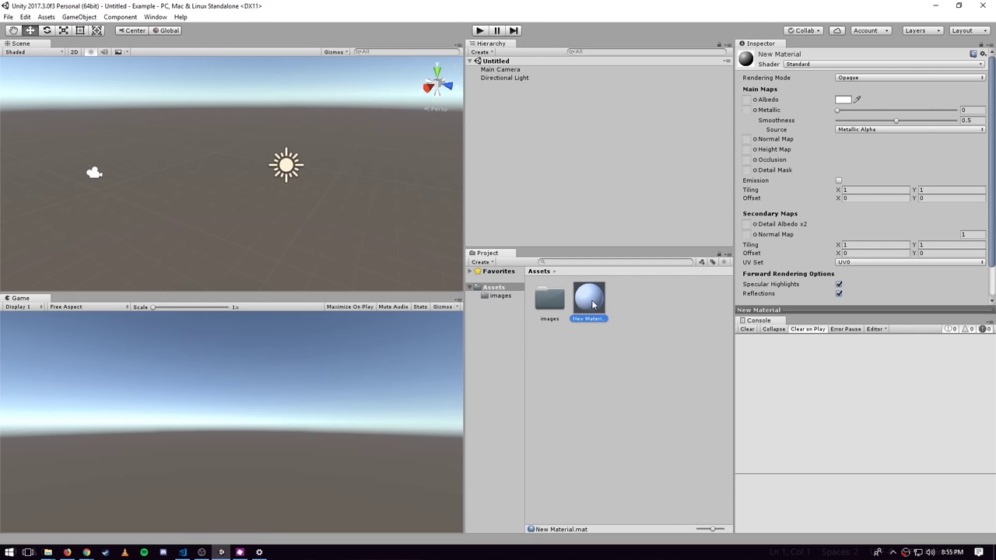
pyautogui.click(858, 310)
# - Drag the Mallard texture from the images folder into New Material's Albedo slot, then return to Assets
pyautogui.click(748, 101)
pyautogui.doubleClick(541, 305)
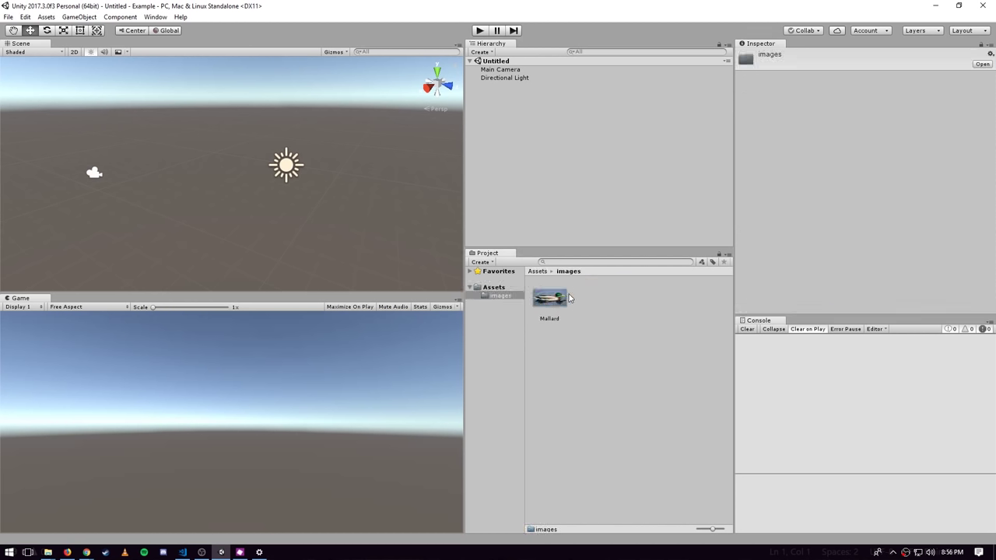
pyautogui.moveTo(569, 298); pyautogui.dragTo(749, 101)
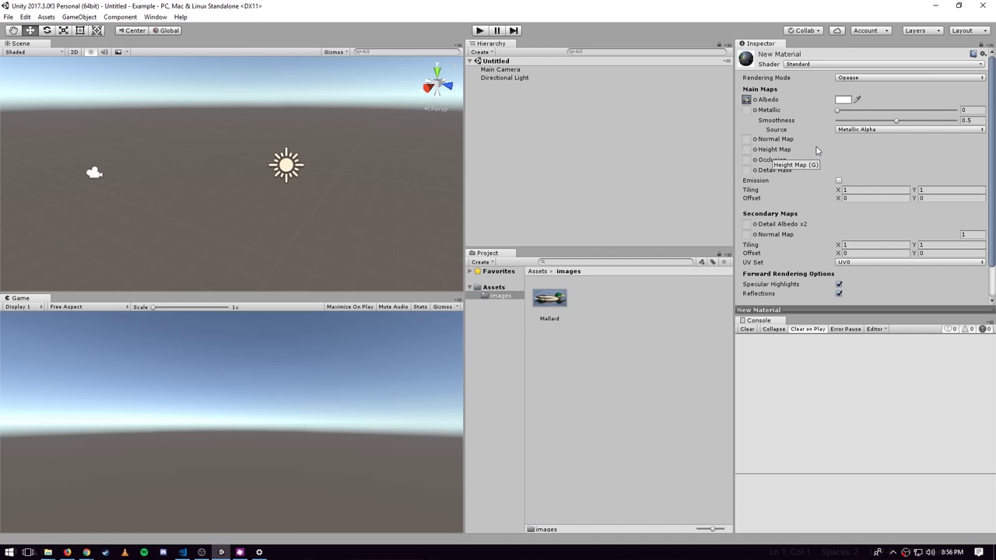
pyautogui.moveTo(749, 101); pyautogui.dragTo(749, 101)
pyautogui.click(493, 287)
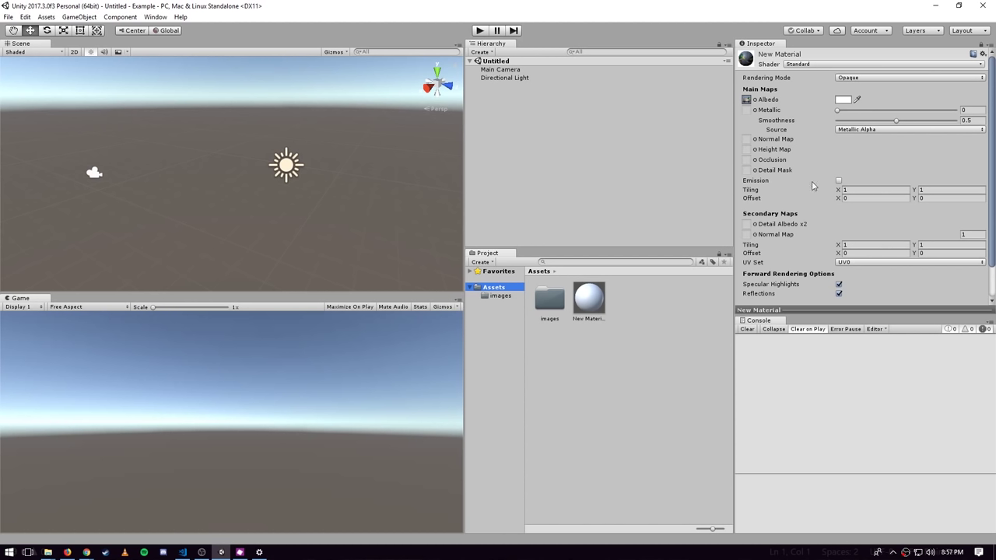
# - Set New Material's Albedo colour to dark red (A32C2C)
pyautogui.scroll(-1, 814, 190)
pyautogui.scroll(1, 814, 201)
pyautogui.click(844, 100)
pyautogui.moveTo(133, 171); pyautogui.dragTo(134, 182)
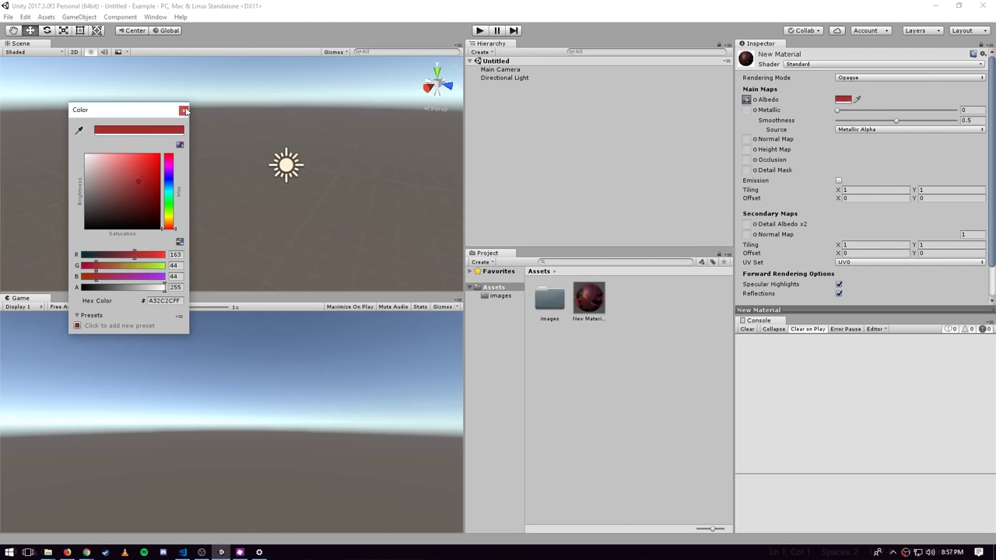
pyautogui.click(184, 110)
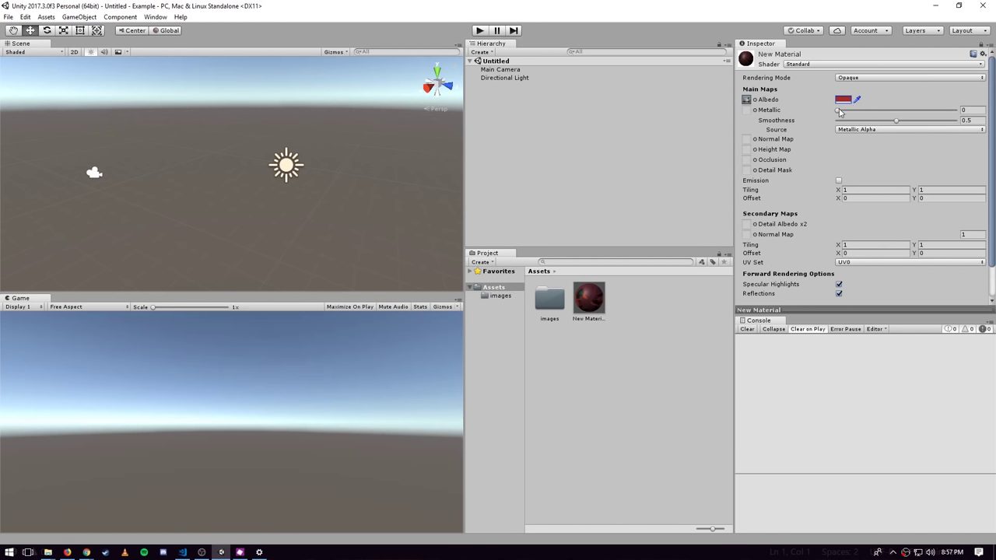
# - Keep New Material's Rendering Mode at Opaque
pyautogui.scroll(-2, 854, 217)
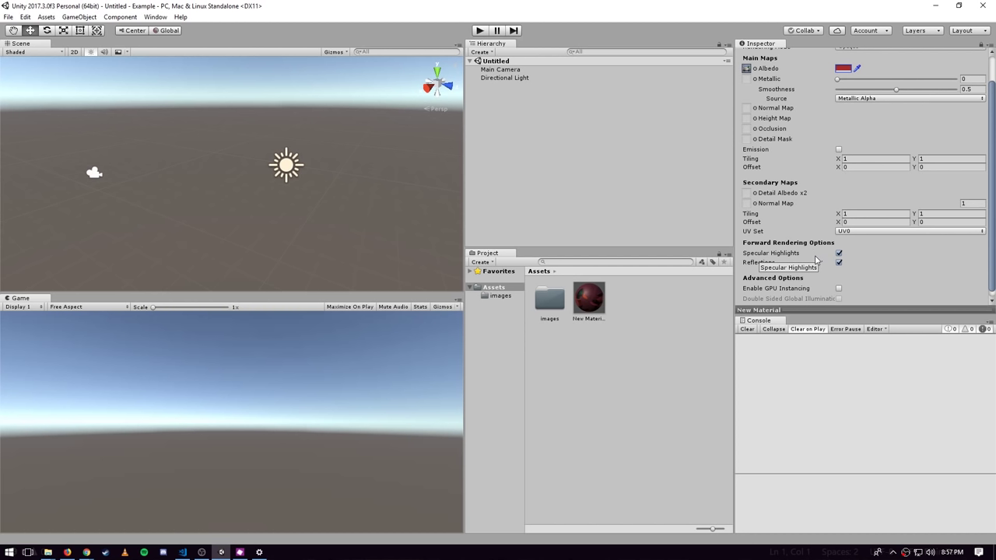
pyautogui.scroll(2, 819, 260)
pyautogui.click(877, 79)
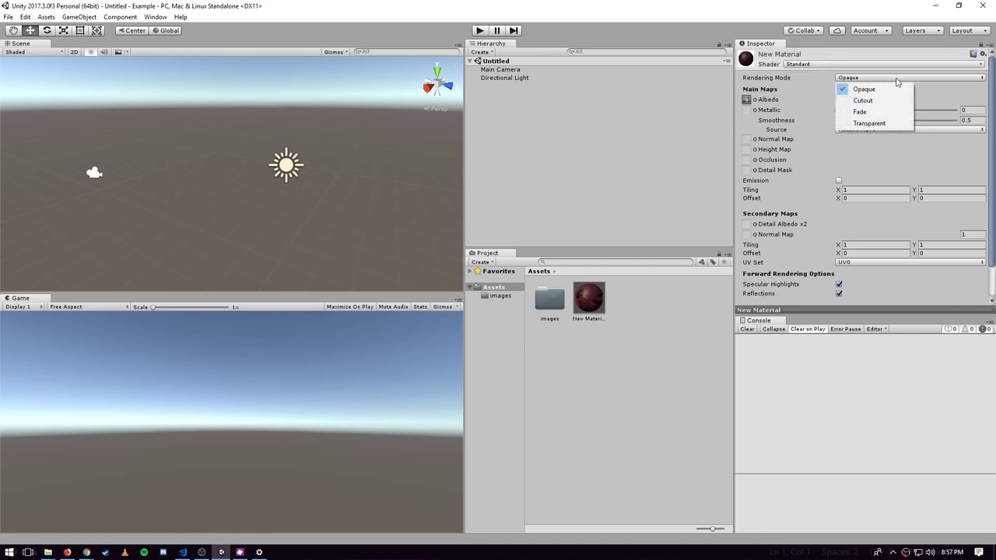
pyautogui.click(812, 79)
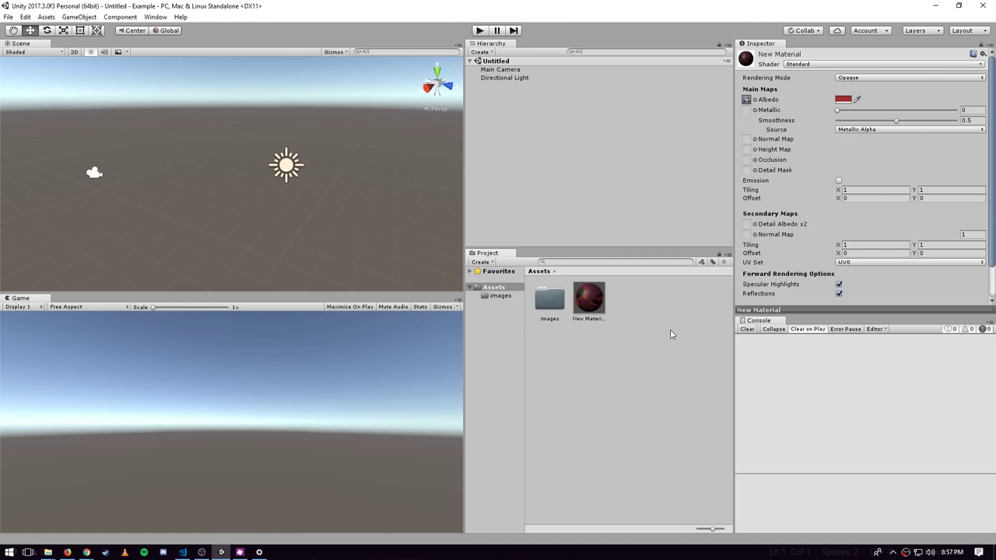
pyautogui.press('alt')
# - Create a C# script with the default name NewBehaviourScript and open it in Visual Studio
pyautogui.click(486, 263)
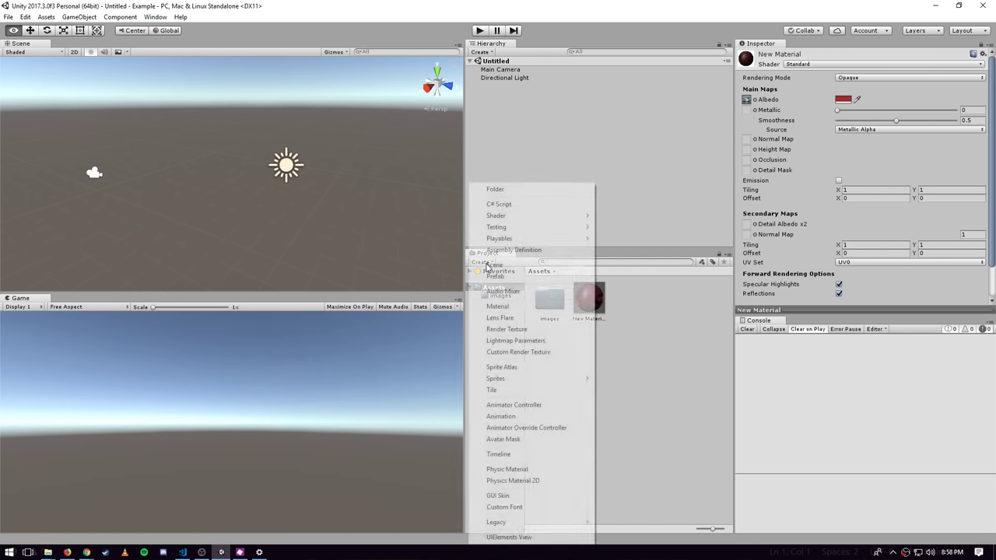
pyautogui.click(518, 205)
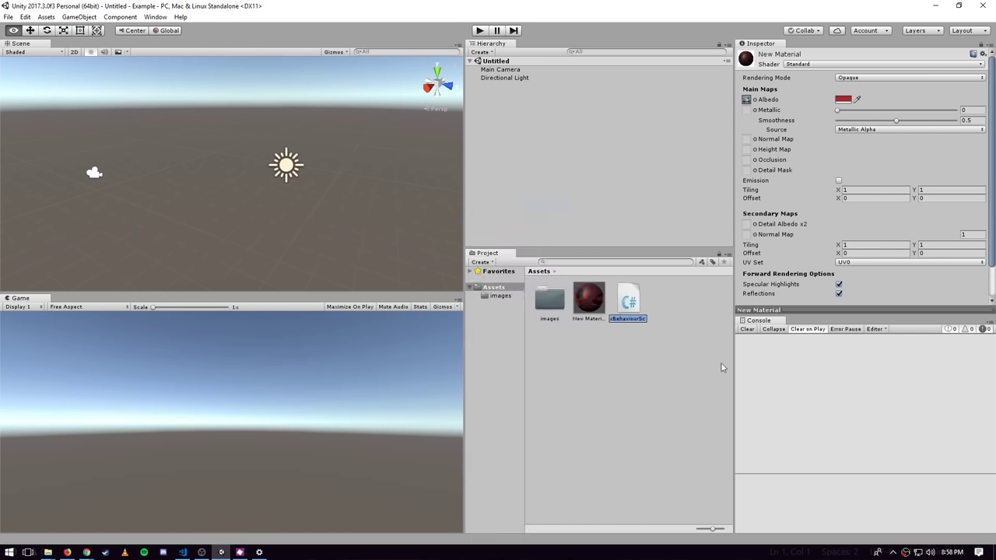
pyautogui.press('Return')
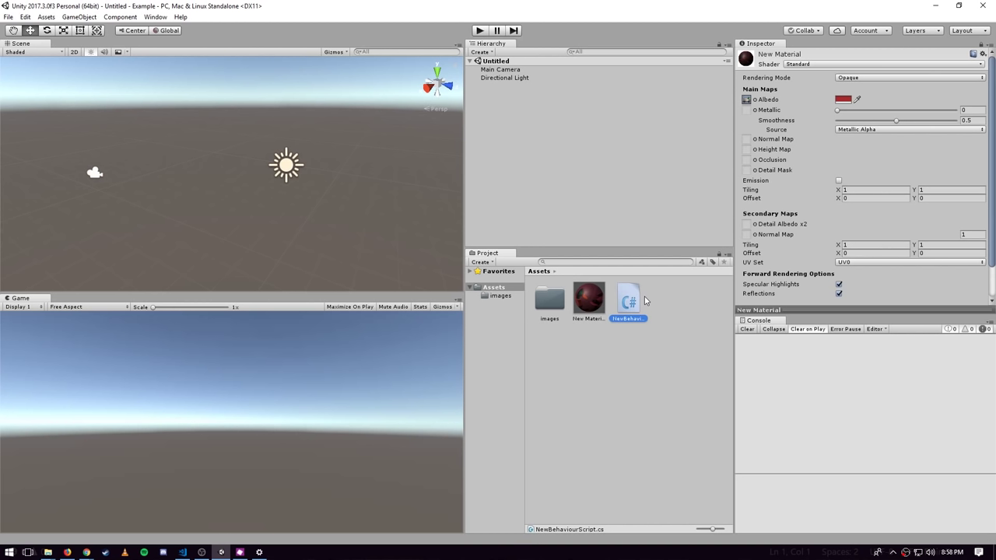
pyautogui.click(680, 314)
pyautogui.doubleClick(622, 301)
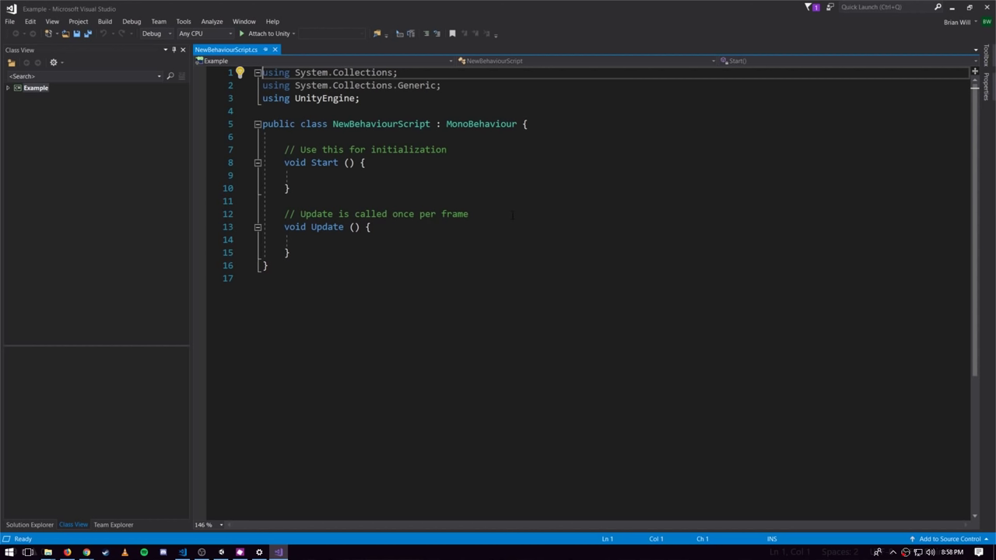
# - Type test text 'asdf' inside Start() and delete it, leaving the method empty
pyautogui.click(387, 169)
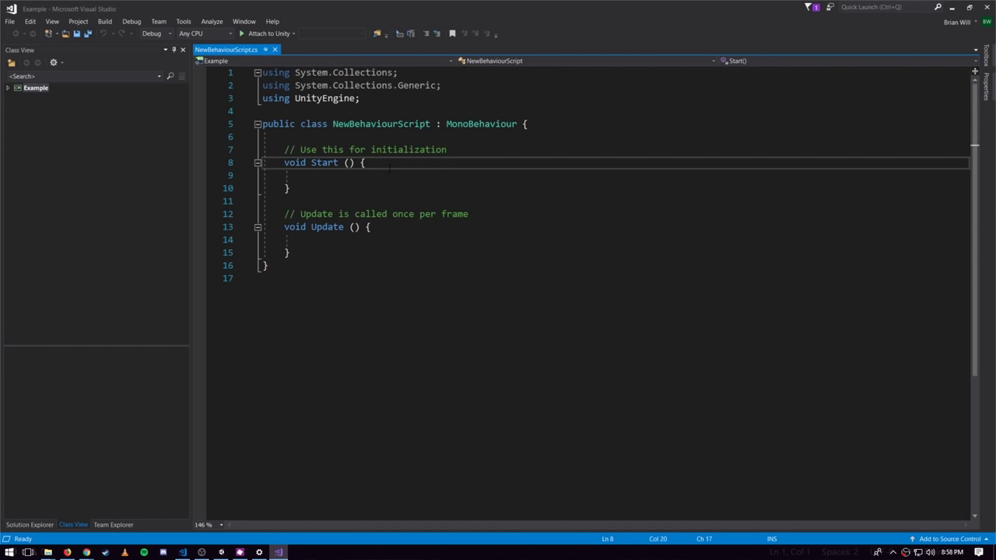
pyautogui.click(392, 179)
pyautogui.write('asdf')
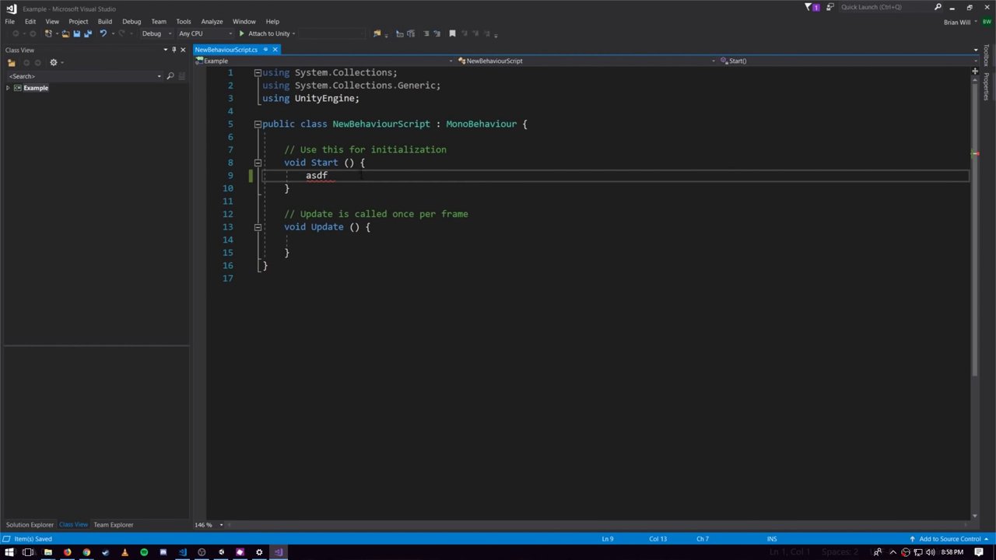
pyautogui.hotkey('shift', 'Home')
pyautogui.press('Delete')
pyautogui.press('Delete')
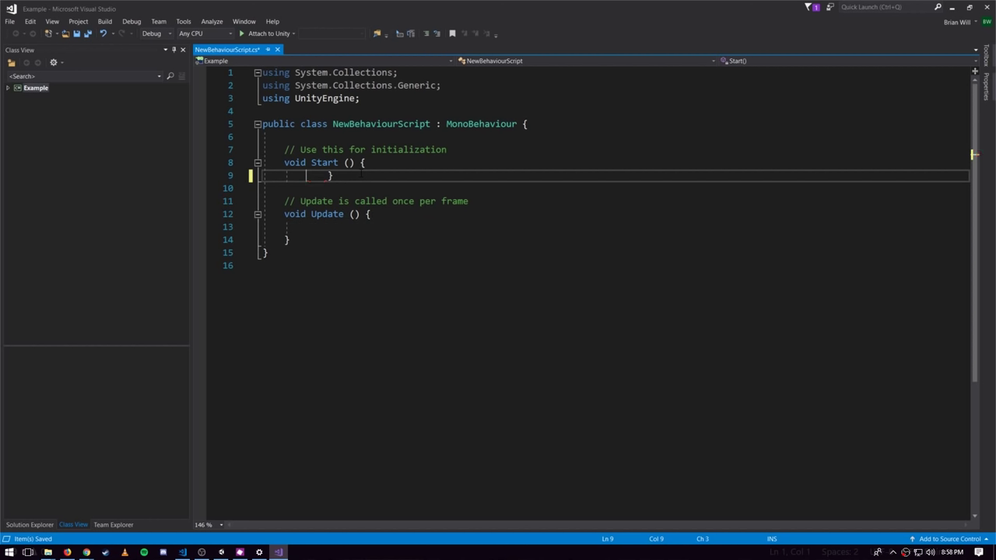
pyautogui.press('Return')
pyautogui.press('Up')
# - Switch between Unity and Visual Studio, then minimize Visual Studio with Update() still empty
pyautogui.hotkey('alt', 'Tab')
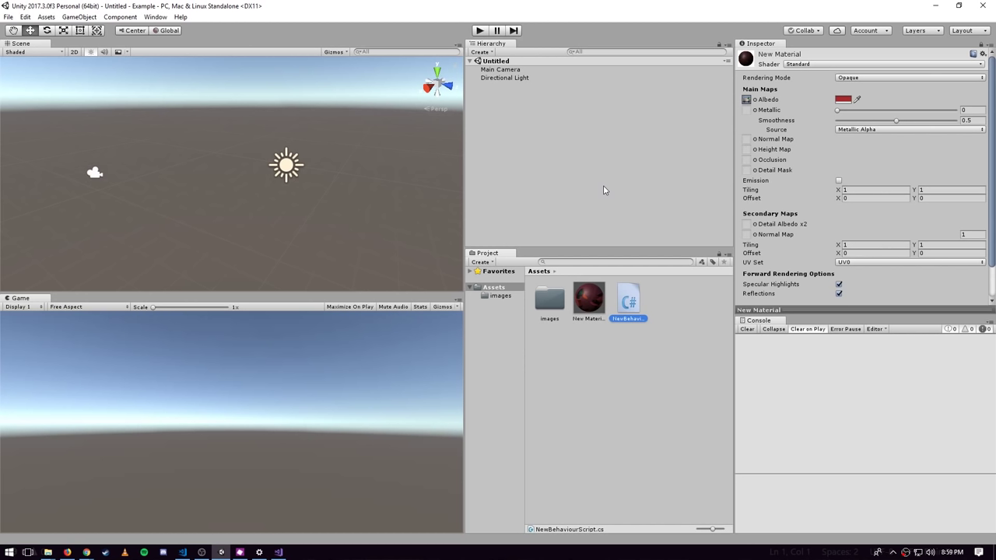
pyautogui.hotkey('alt', 'Tab')
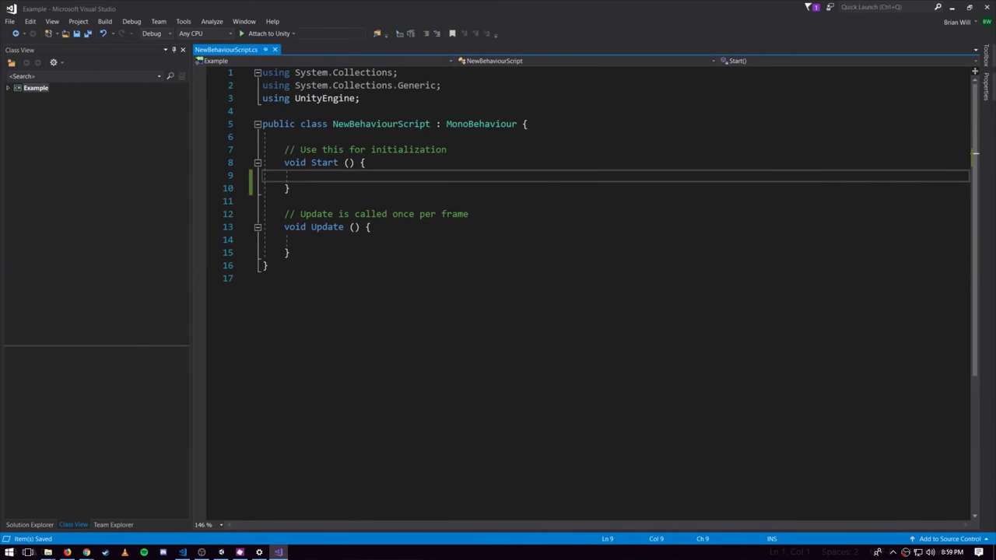
pyautogui.hotkey('alt', 'Tab')
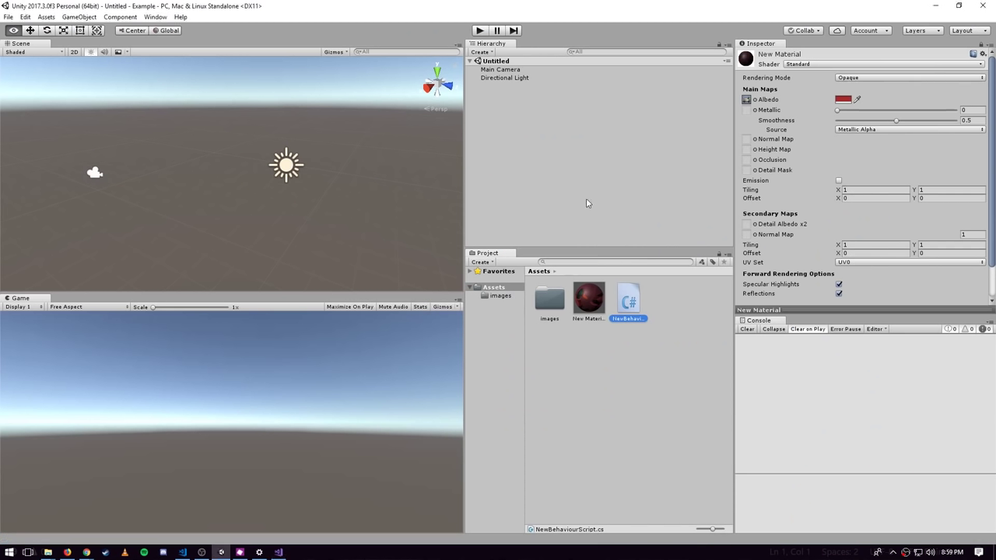
pyautogui.hotkey('alt', 'Tab')
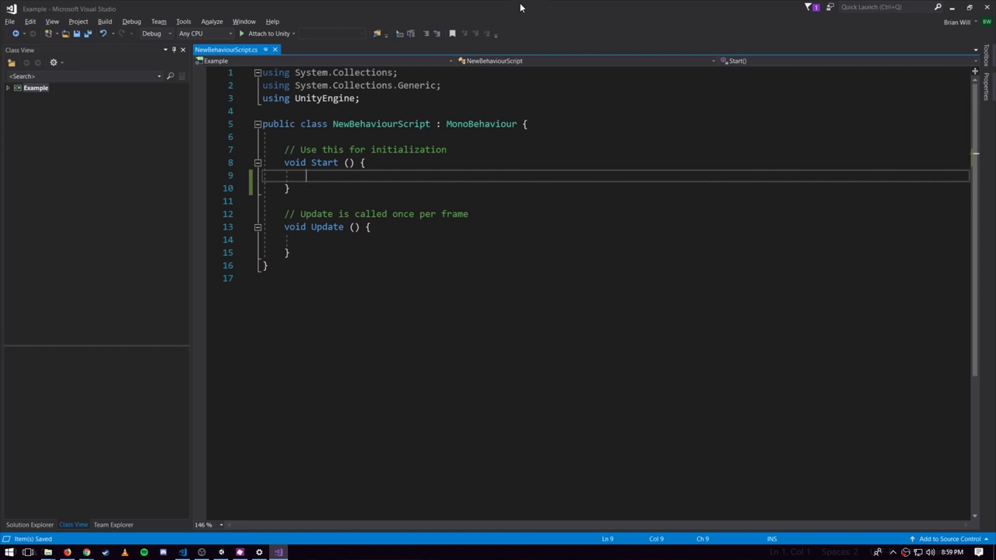
pyautogui.click(393, 251)
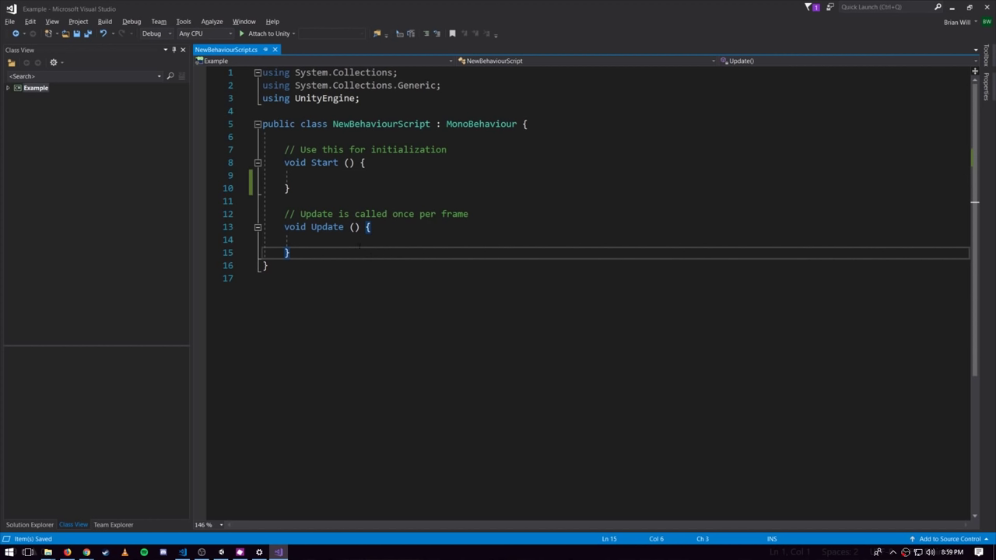
pyautogui.click(356, 240)
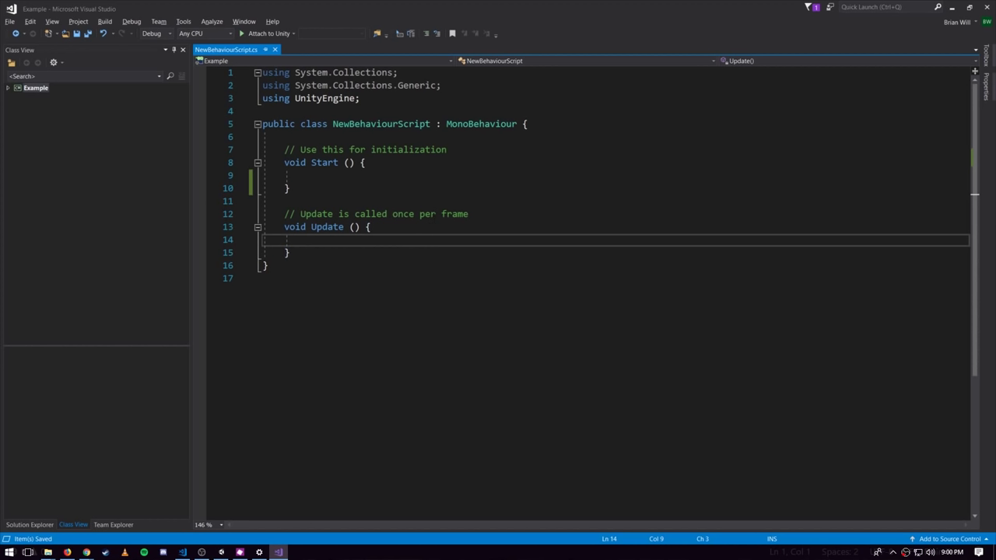
pyautogui.click(952, 7)
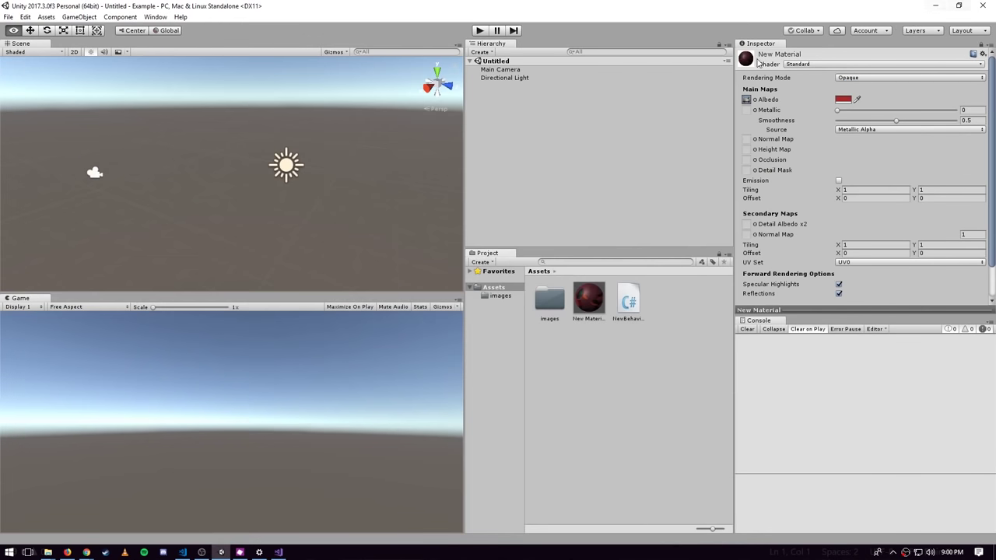
# - Make the Hierarchy panel taller by lowering the Project panel, then show the editor layouts list
pyautogui.click(632, 300)
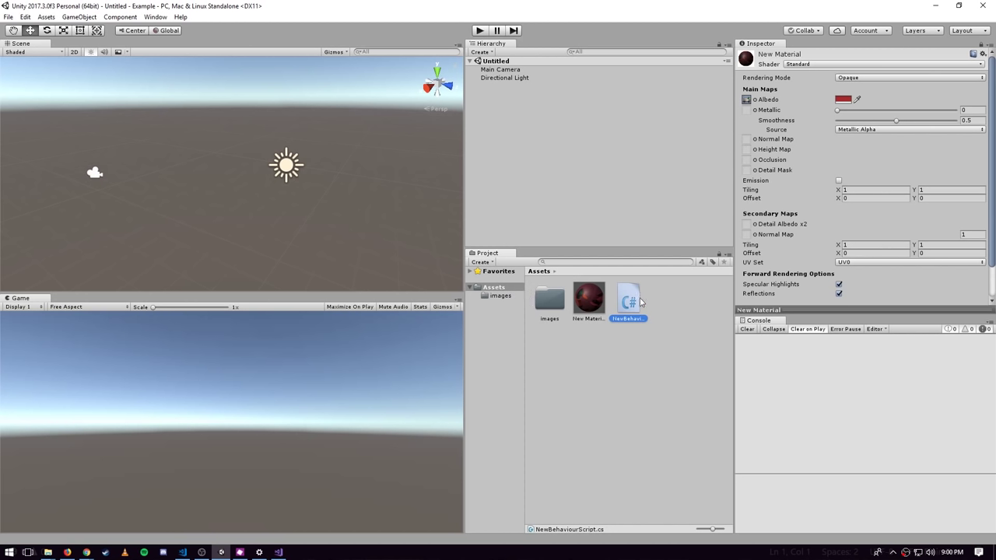
pyautogui.click(631, 345)
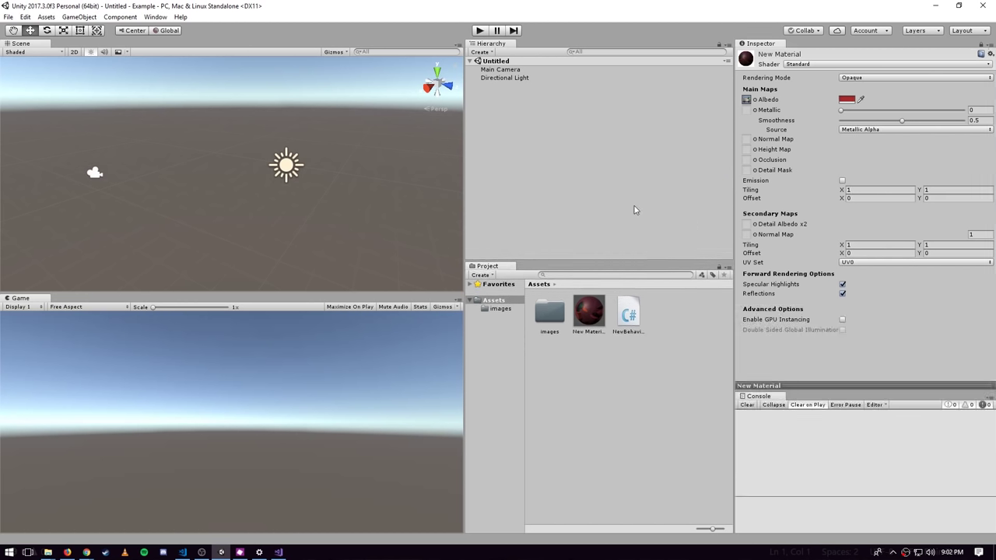
pyautogui.moveTo(634, 261); pyautogui.dragTo(638, 334)
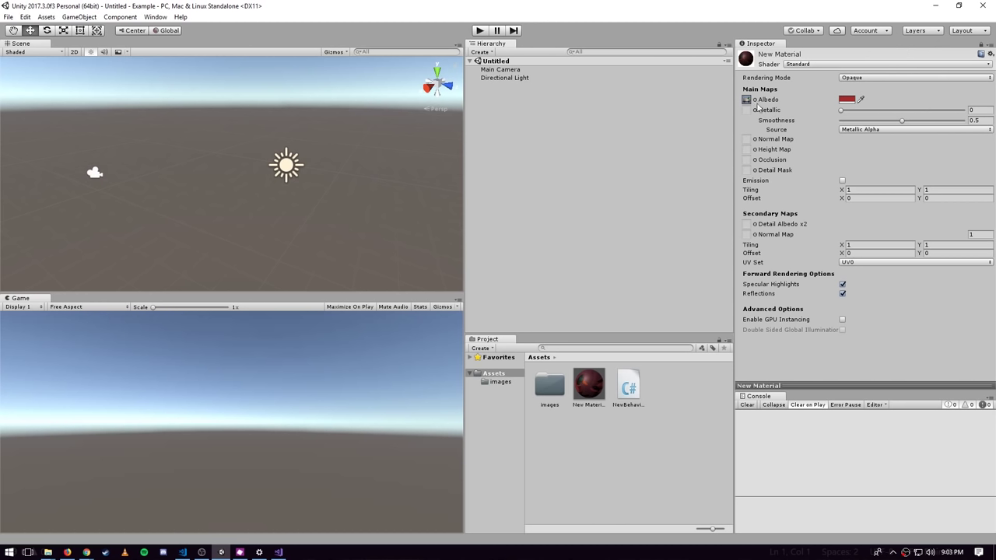
pyautogui.click(965, 32)
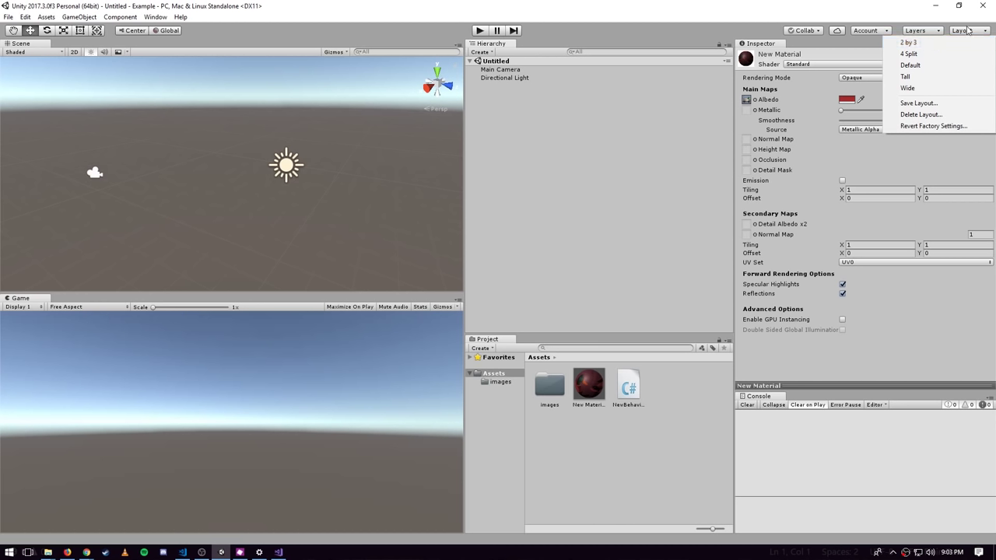
# - Switch to the 2 by 3 layout and dock the Project panel below the Hierarchy
pyautogui.click(925, 43)
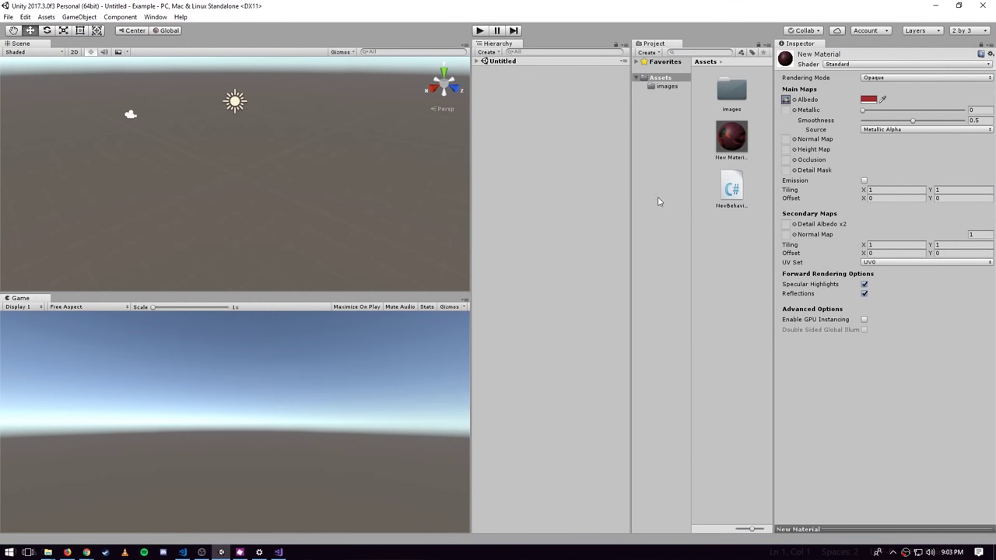
pyautogui.moveTo(652, 45); pyautogui.dragTo(585, 423)
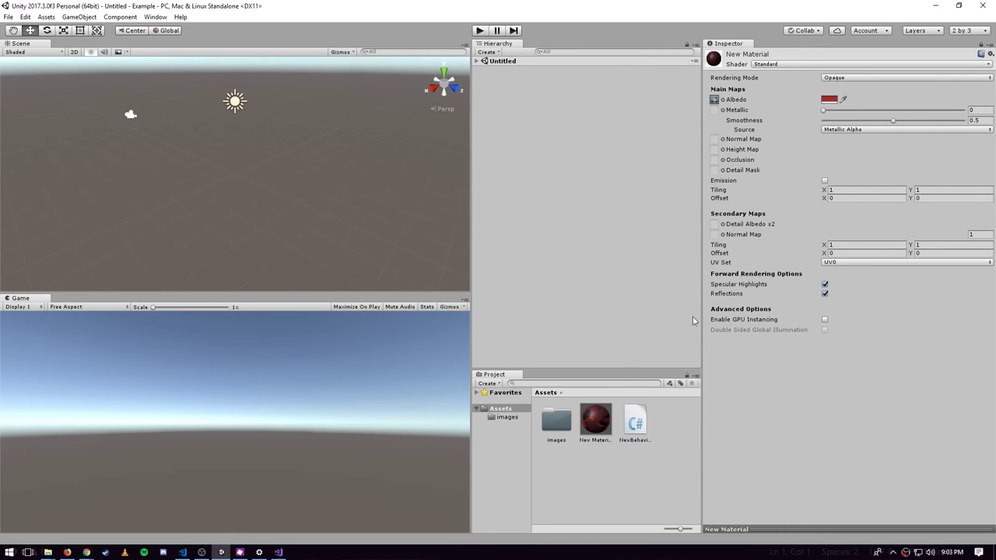
pyautogui.moveTo(703, 305); pyautogui.dragTo(713, 305)
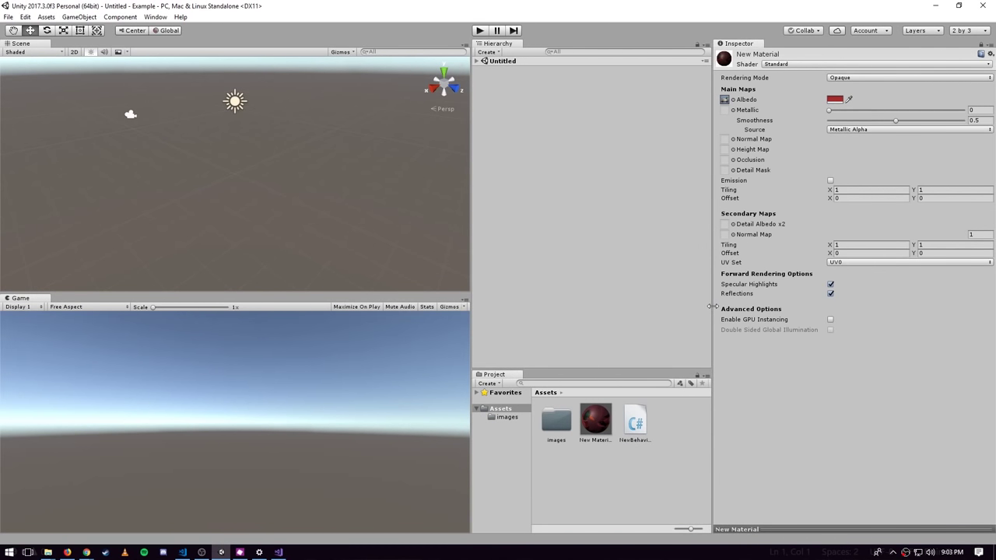
# - Open the Console window and dock it below the Inspector
pyautogui.click(155, 16)
pyautogui.click(167, 363)
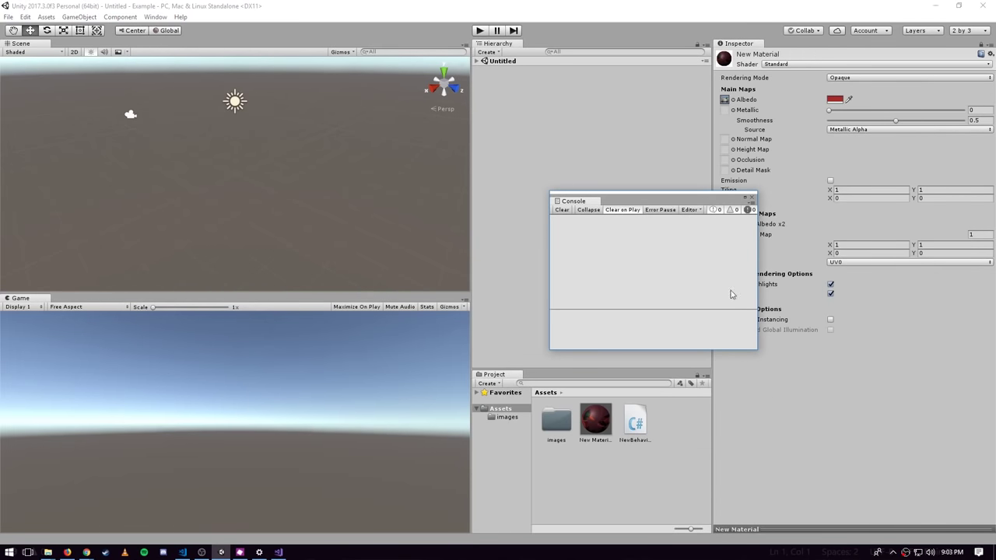
pyautogui.moveTo(574, 199); pyautogui.dragTo(851, 477)
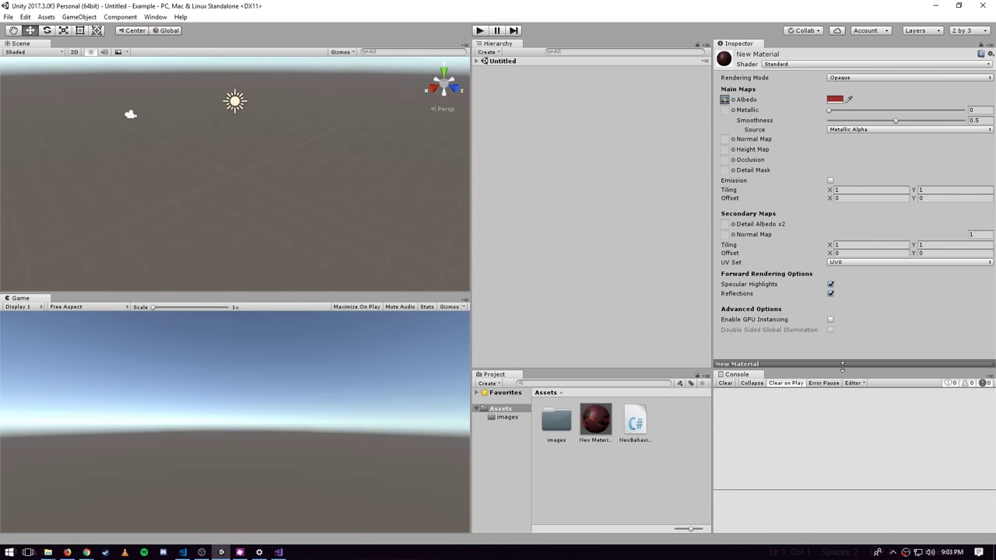
pyautogui.moveTo(843, 367); pyautogui.dragTo(843, 395)
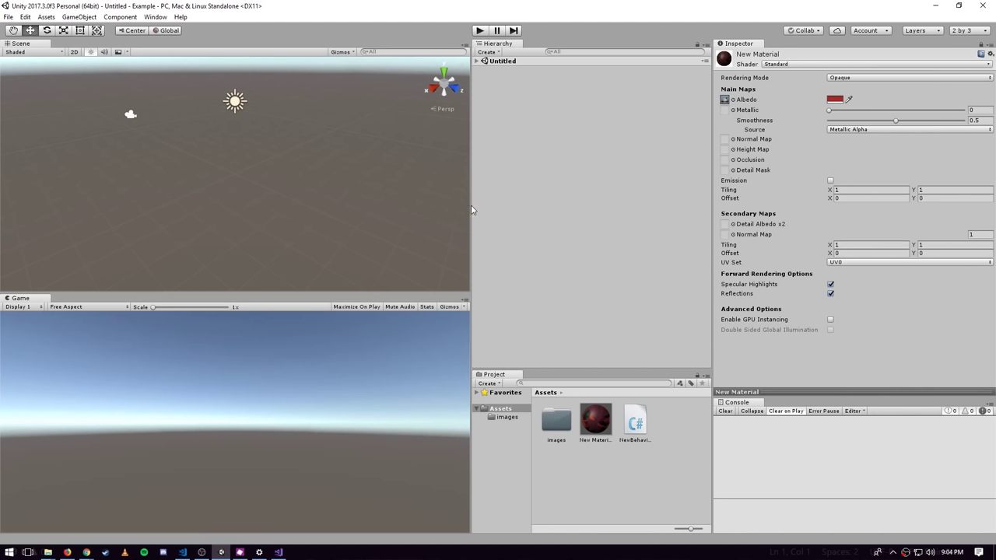
# - Widen the Hierarchy and expand the Untitled scene to show Main Camera and Directional Light
pyautogui.moveTo(472, 208); pyautogui.dragTo(466, 65)
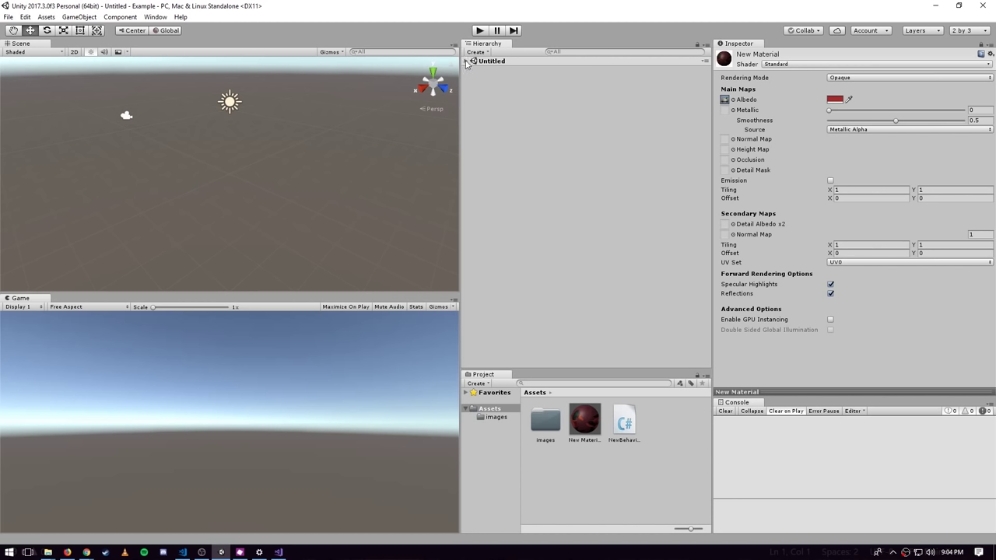
pyautogui.click(466, 61)
pyautogui.click(493, 77)
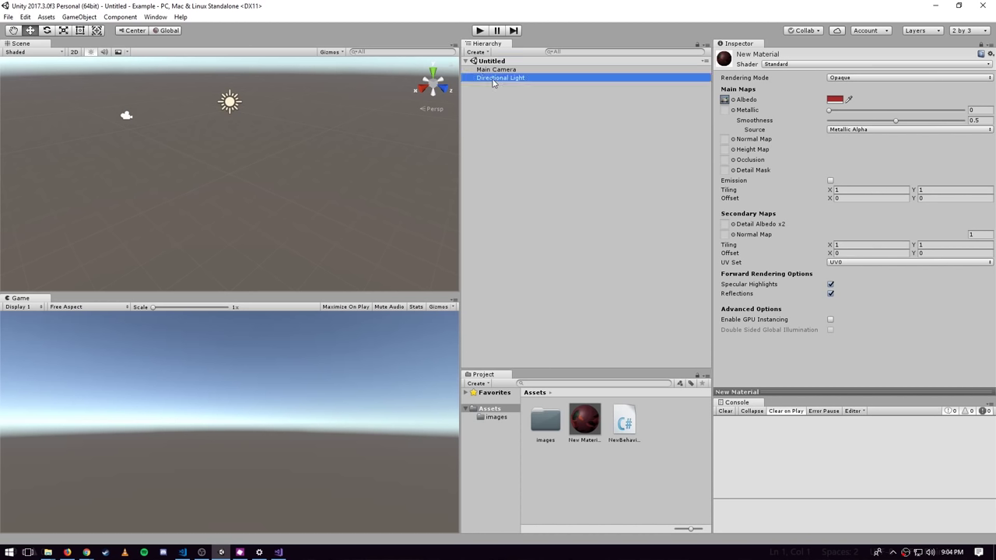
pyautogui.click(493, 101)
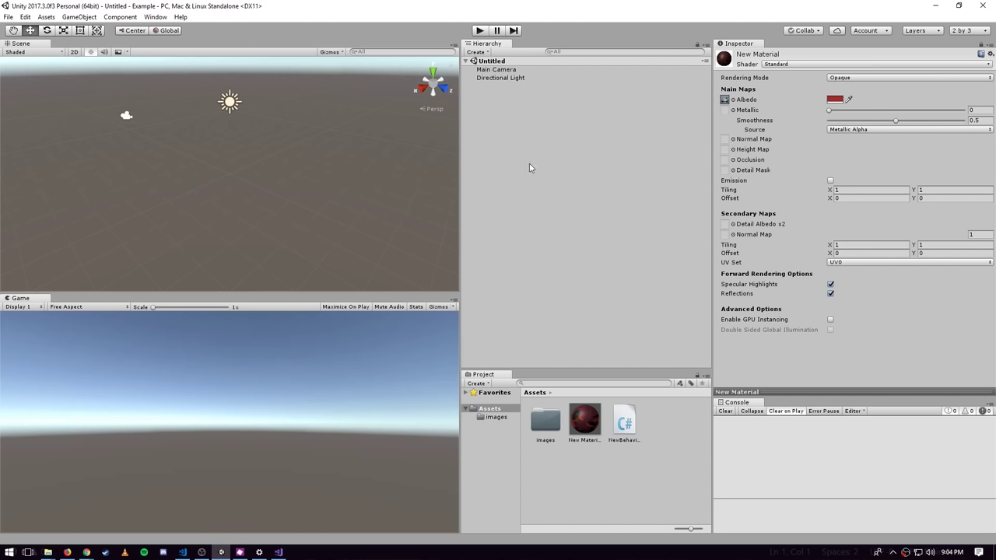
# - Save the current scene under the name Example
pyautogui.hotkey('ctrl', 's')
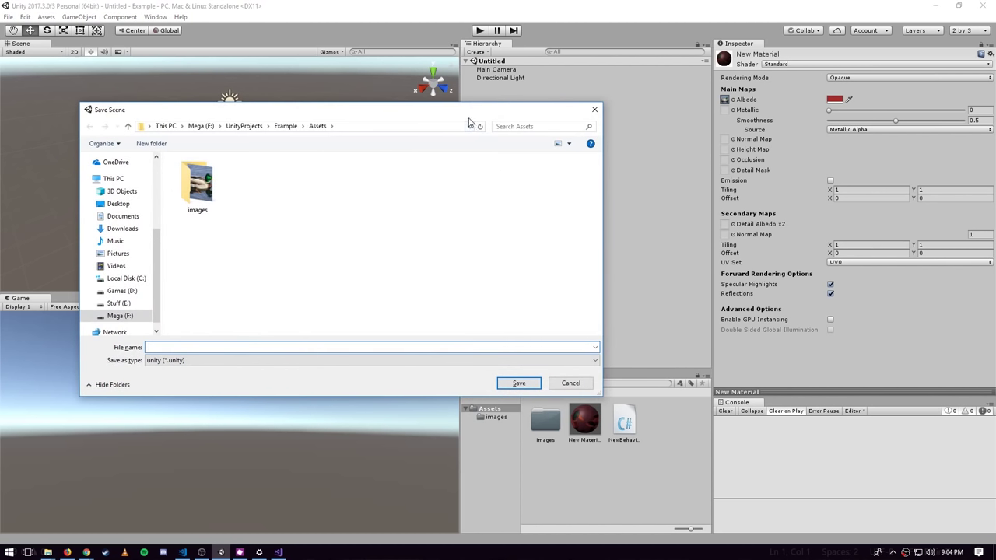
pyautogui.moveTo(490, 115); pyautogui.dragTo(539, 98)
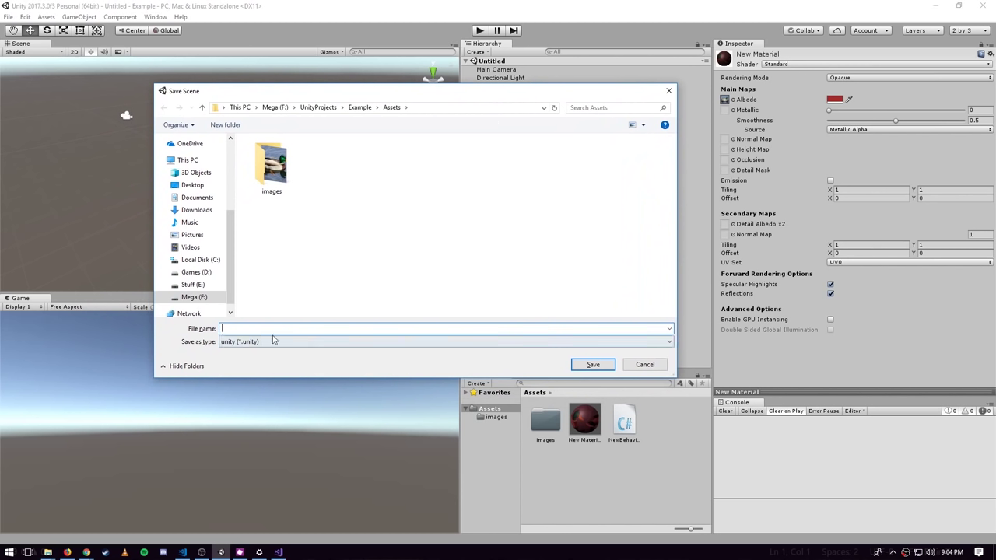
pyautogui.write('Example')
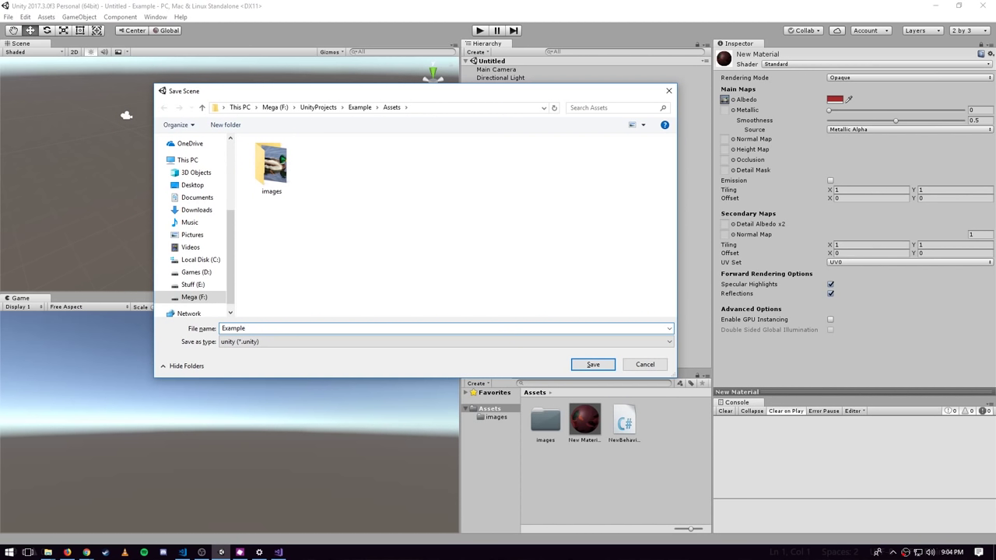
pyautogui.press('Return')
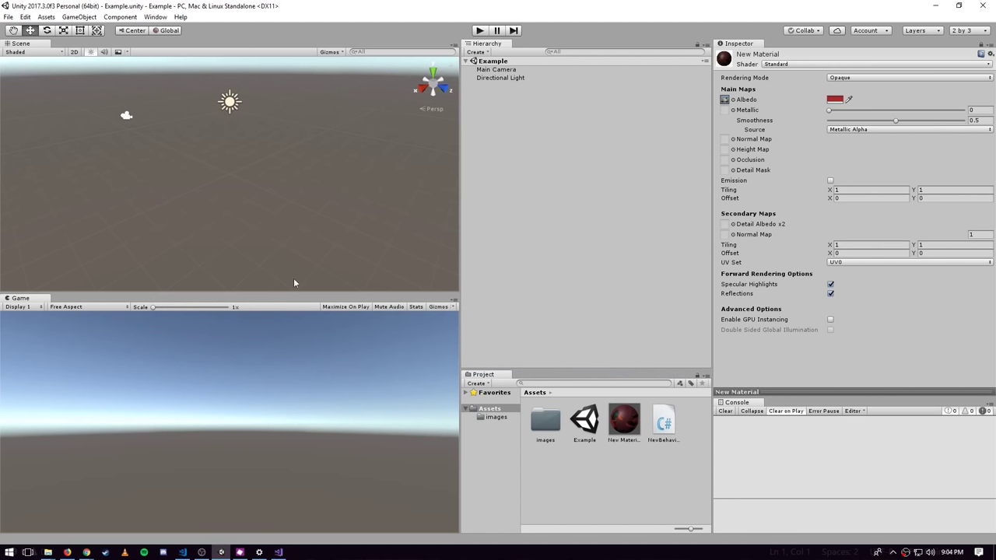
# - Reveal the Example scene in File Explorer and open Example.unity in Visual Studio Code
pyautogui.click(587, 420)
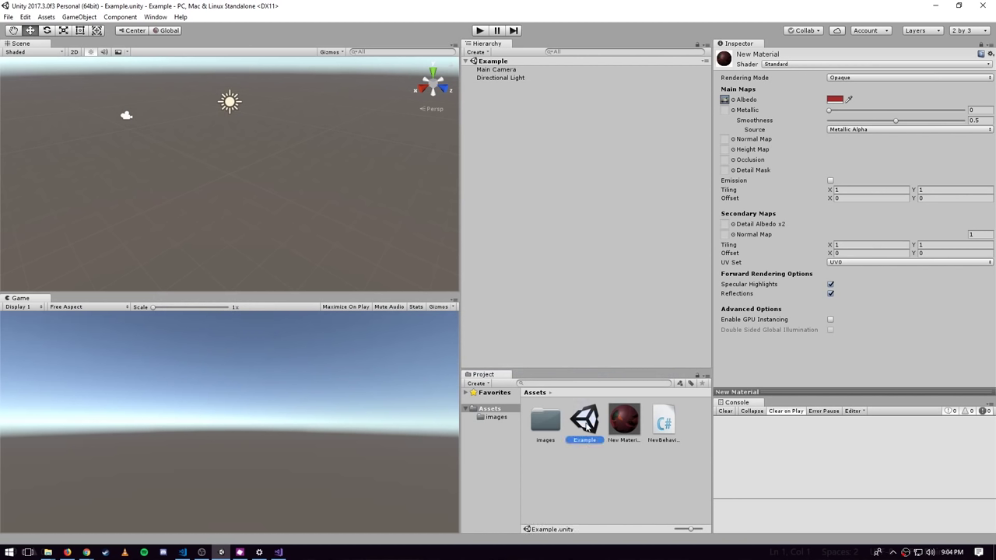
pyautogui.rightClick(600, 424)
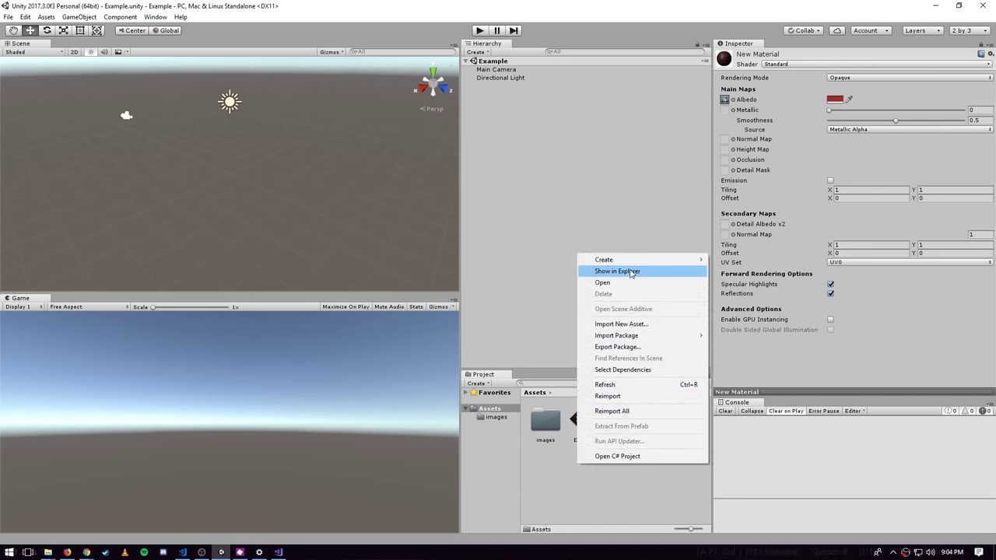
pyautogui.click(630, 271)
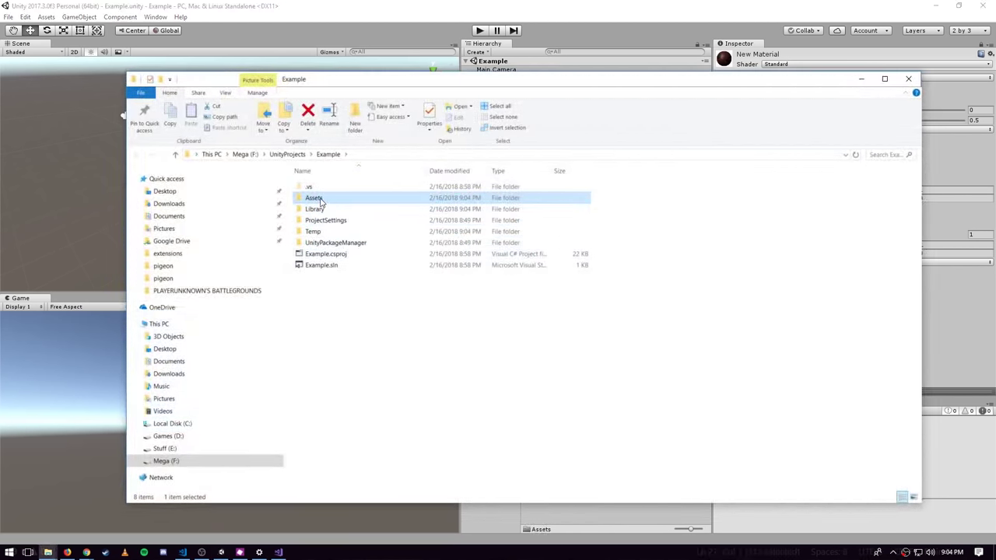
pyautogui.doubleClick(308, 196)
pyautogui.rightClick(379, 194)
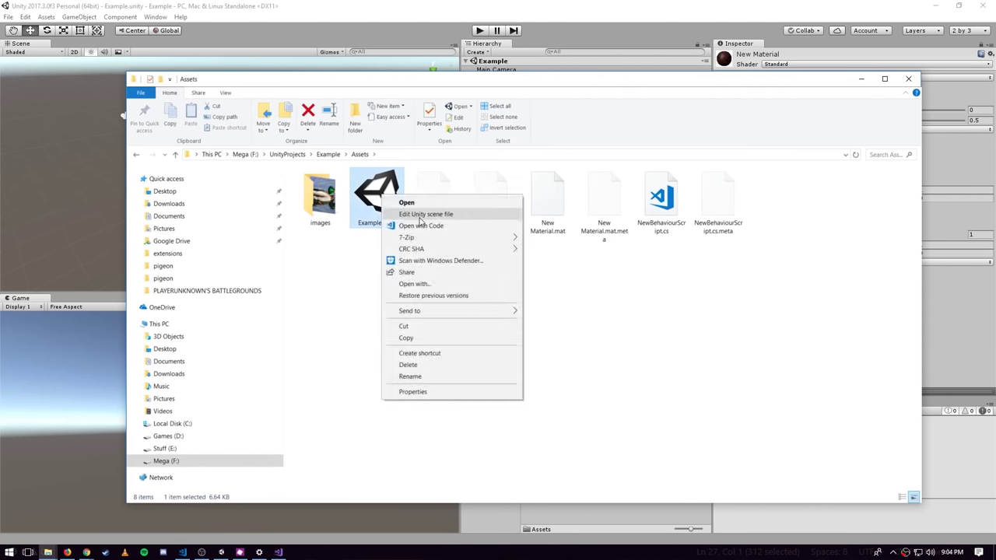
pyautogui.click(446, 226)
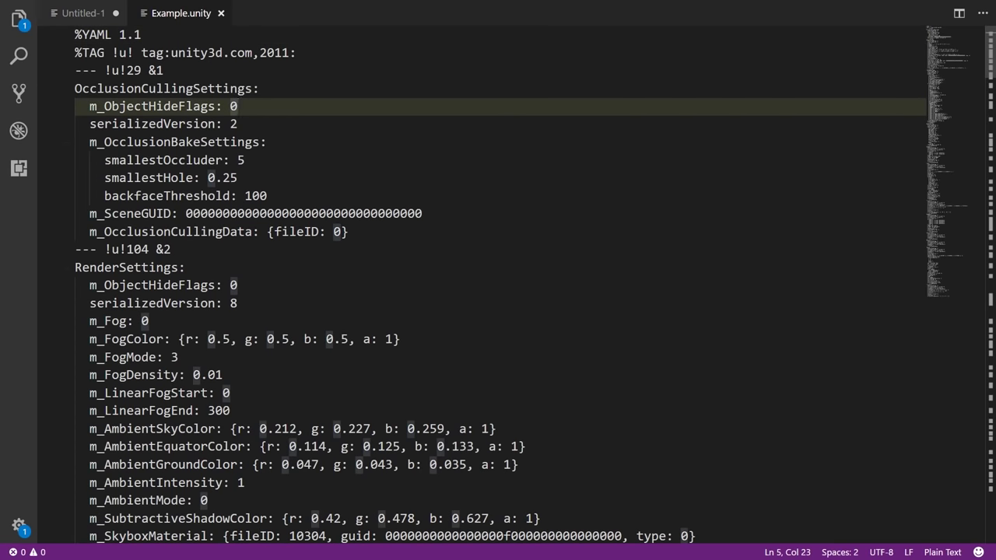
# - Browse Example.unity's YAML, close its tab and return to the Unity editor
pyautogui.click(259, 89)
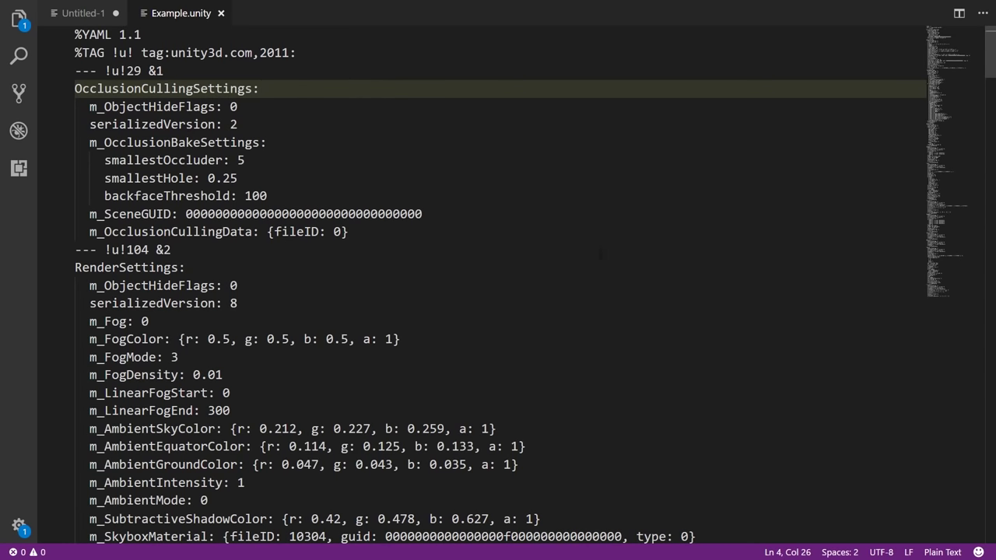
pyautogui.scroll(-20, 600, 253)
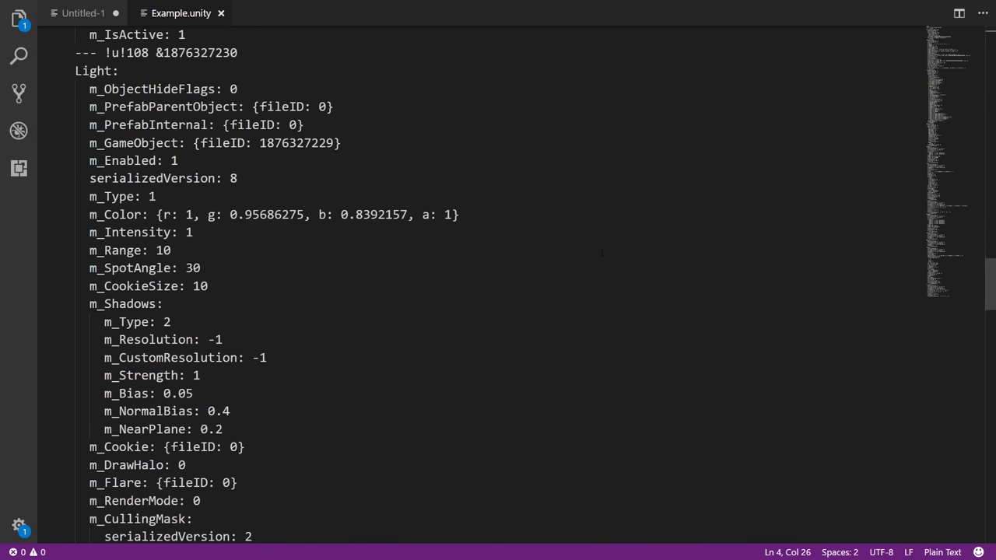
pyautogui.scroll(-20, 601, 253)
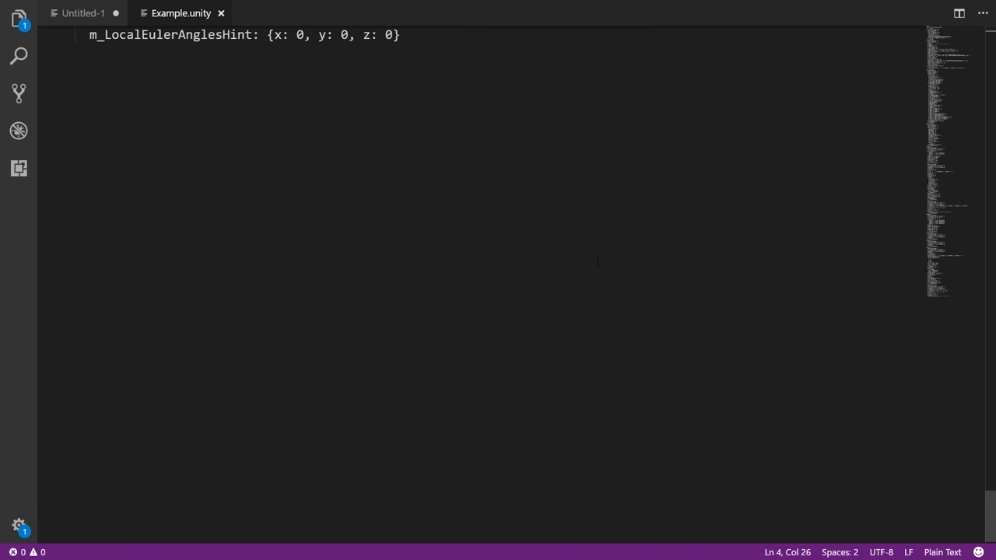
pyautogui.scroll(20, 598, 261)
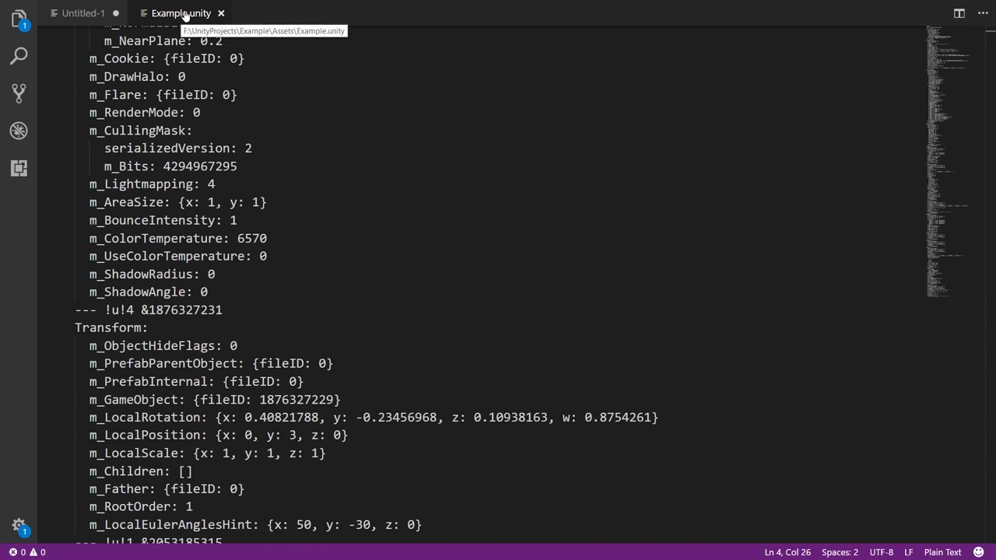
pyautogui.click(221, 13)
pyautogui.hotkey('alt', 'Tab')
pyautogui.hotkey('alt', 'Tab')
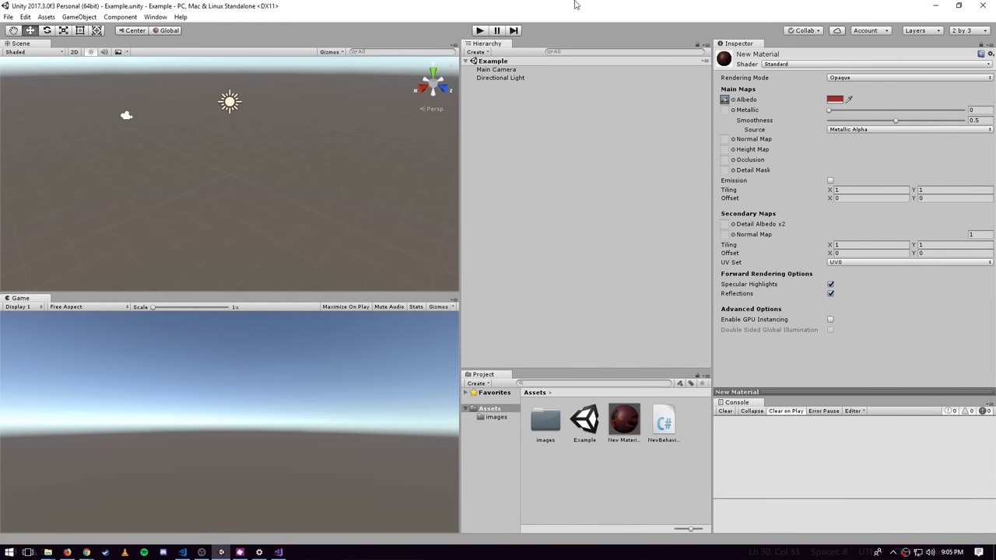
# - Select the Main Camera in the Hierarchy and show its properties in the Inspector
pyautogui.click(506, 71)
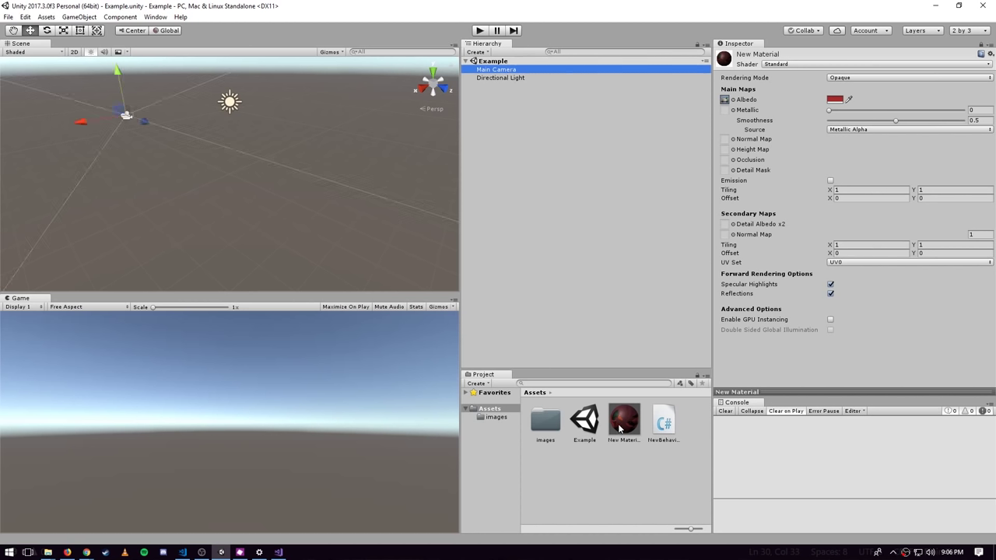
pyautogui.click(981, 45)
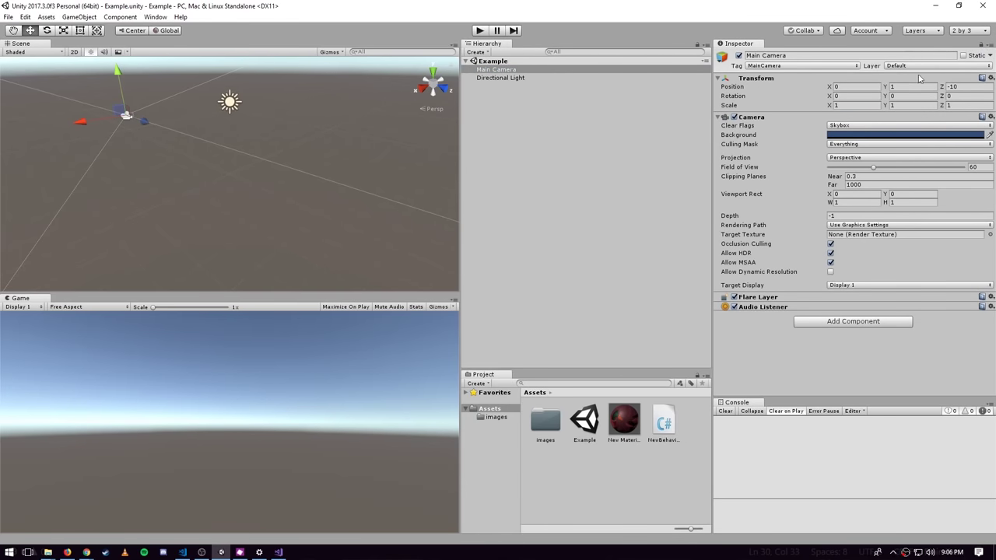
pyautogui.click(486, 80)
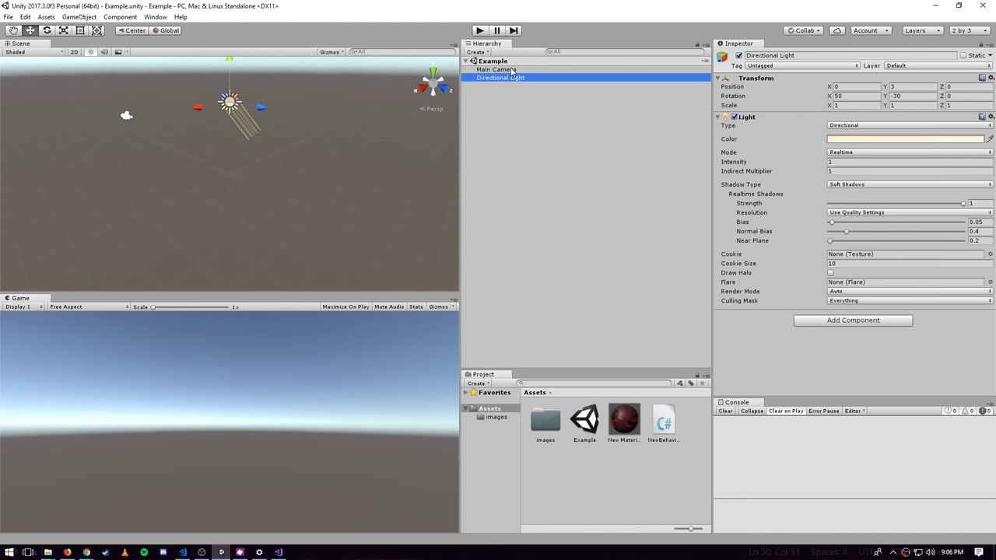
pyautogui.click(624, 412)
pyautogui.click(498, 78)
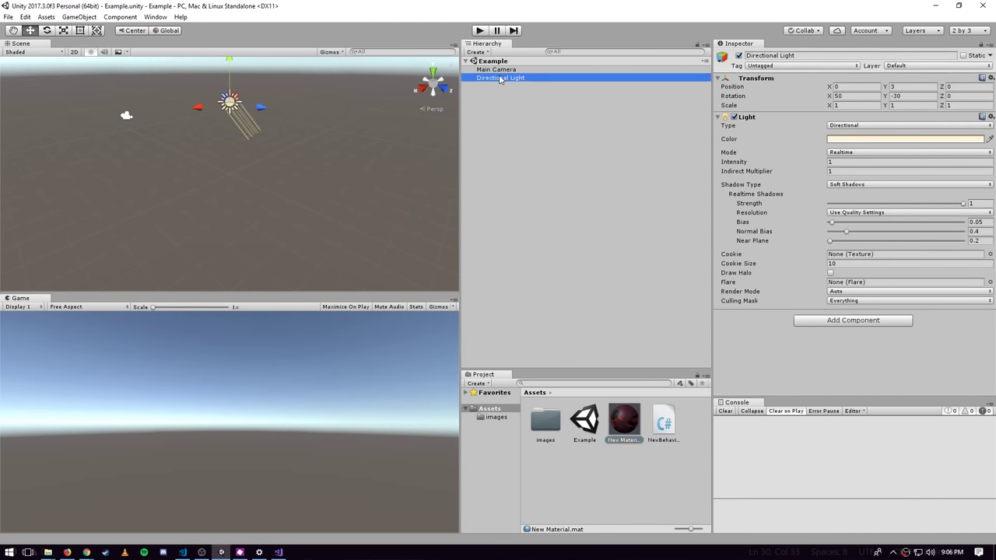
pyautogui.click(502, 69)
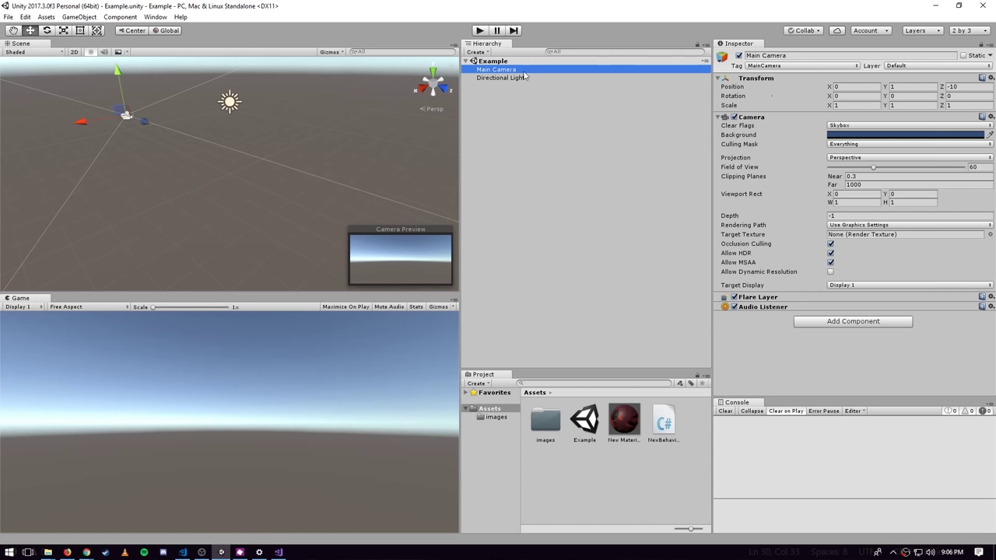
# - Collapse and re-expand the Main Camera's Transform and Camera foldouts, then open the Component menu
pyautogui.click(720, 78)
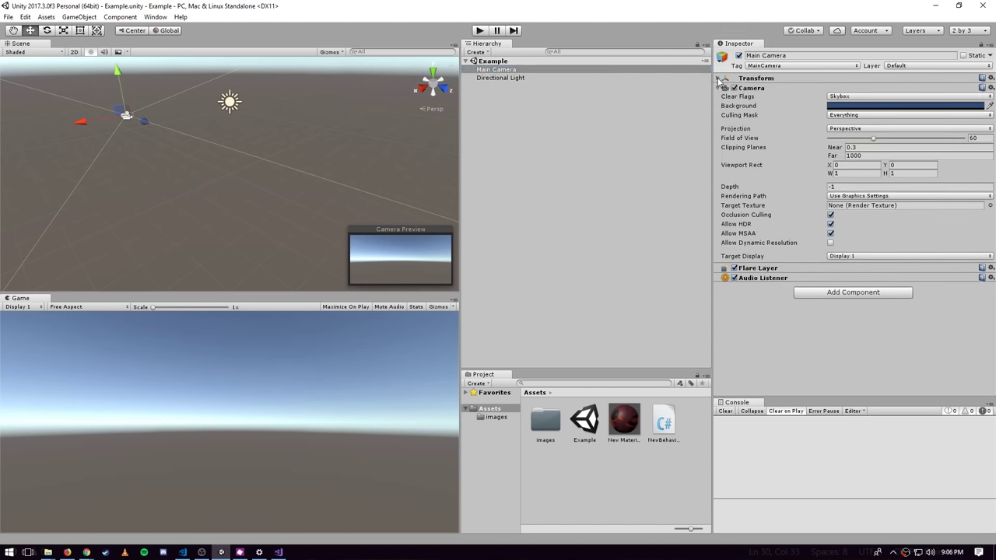
pyautogui.click(720, 78)
pyautogui.click(720, 79)
pyautogui.click(720, 79)
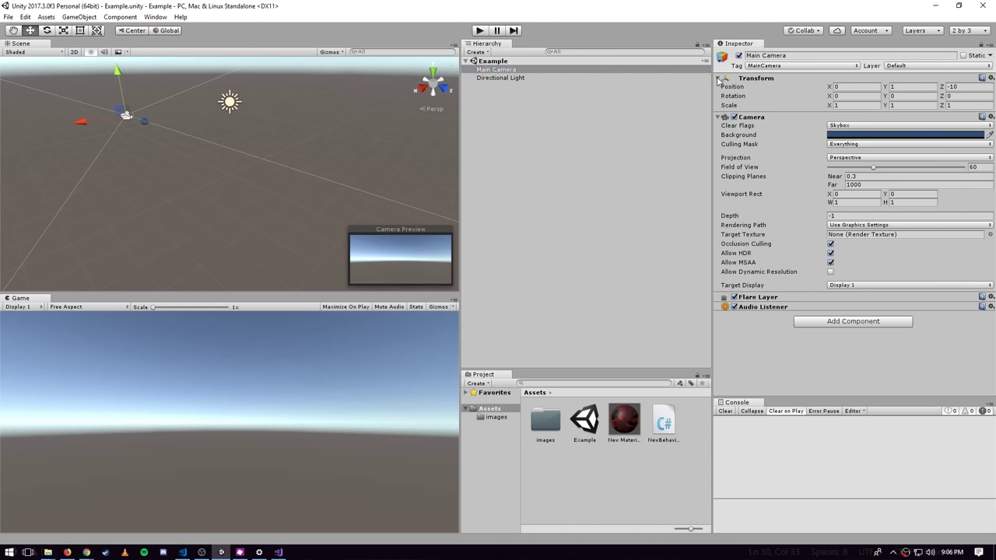
pyautogui.click(718, 116)
pyautogui.click(719, 118)
pyautogui.click(121, 17)
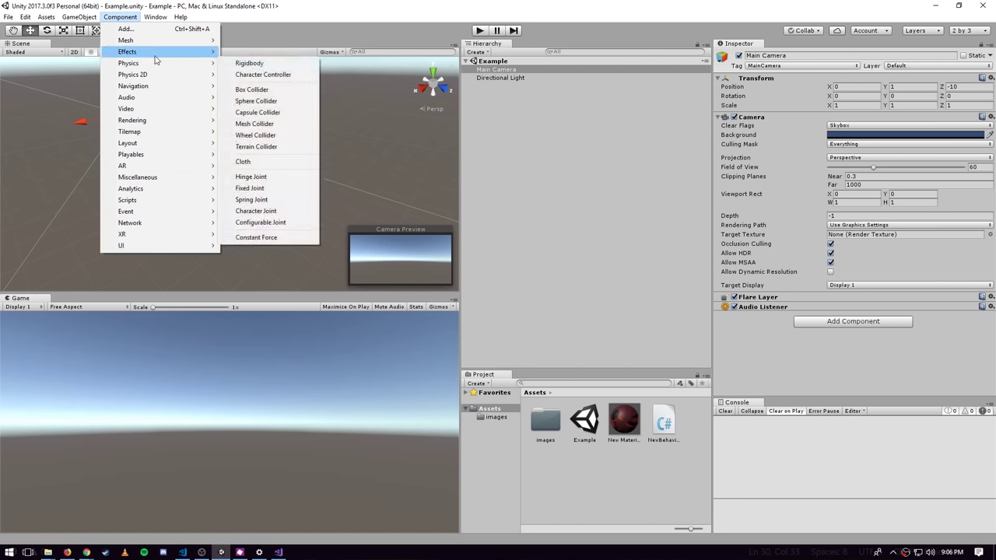
# - Browse the Component submenus, close the menu without adding anything, and re-toggle Transform
pyautogui.moveTo(159, 53)
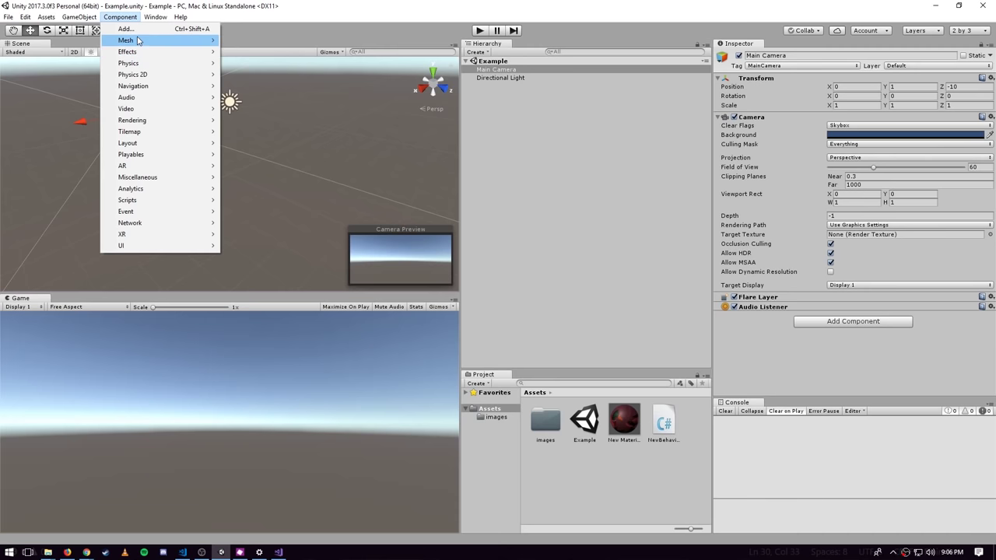
pyautogui.moveTo(148, 192)
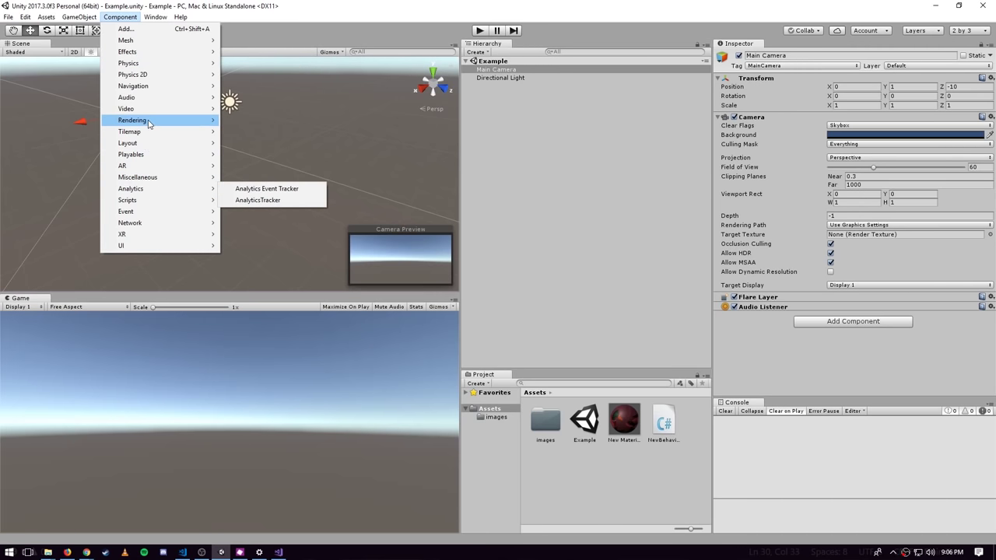
pyautogui.moveTo(170, 166)
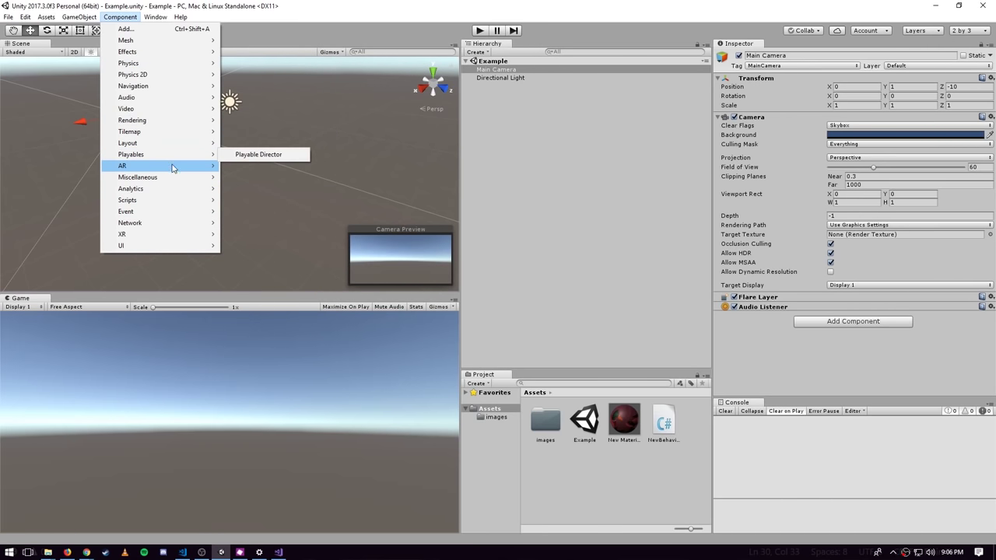
pyautogui.click(486, 5)
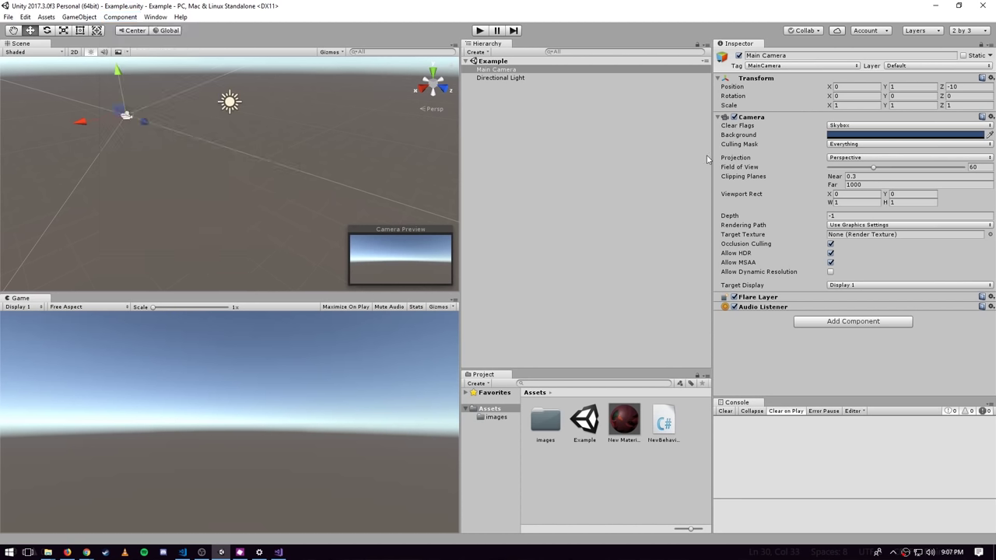
pyautogui.click(719, 79)
pyautogui.click(719, 80)
# - Add a new empty GameObject to the scene from the Hierarchy context menu
pyautogui.click(505, 125)
pyautogui.rightClick(506, 129)
pyautogui.click(541, 212)
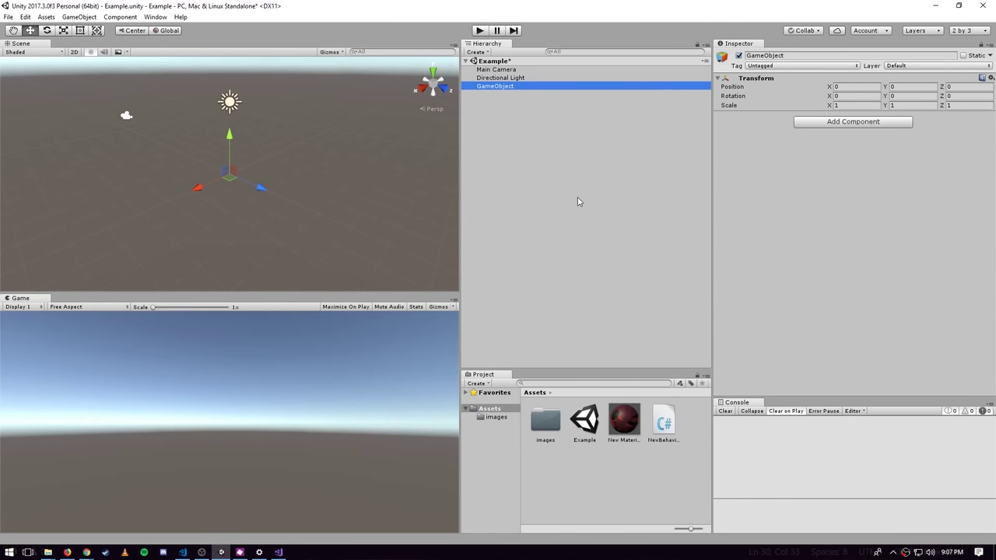
# - Rename the new object Fred and move it to position 0, 1.28, 2.94
pyautogui.press('F2')
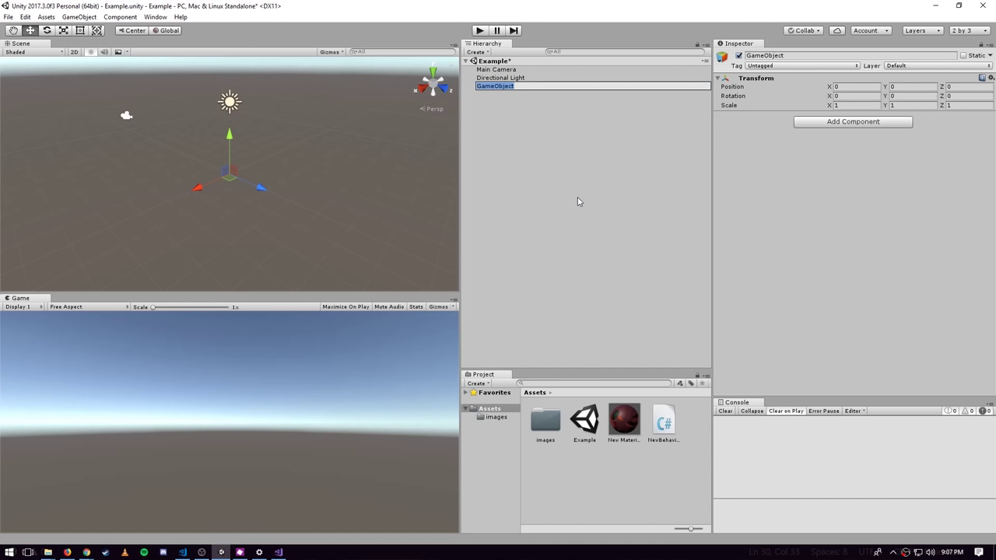
pyautogui.write('Fred')
pyautogui.press('Return')
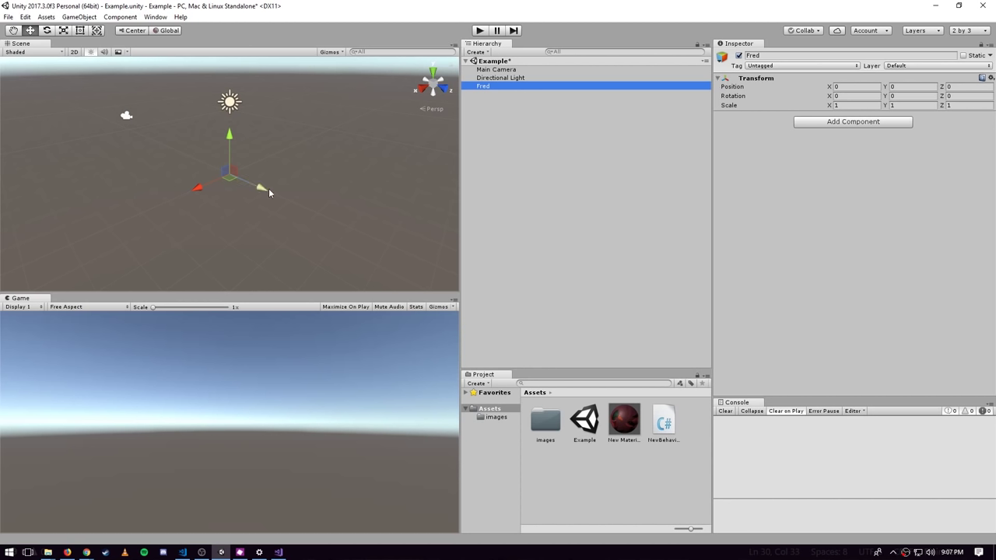
pyautogui.moveTo(269, 188); pyautogui.dragTo(305, 201)
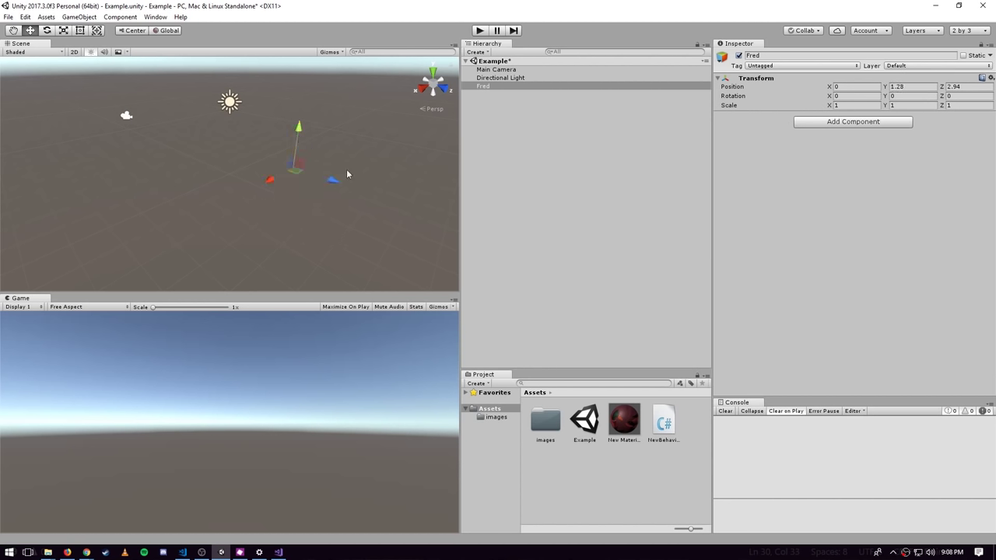
pyautogui.click(566, 153)
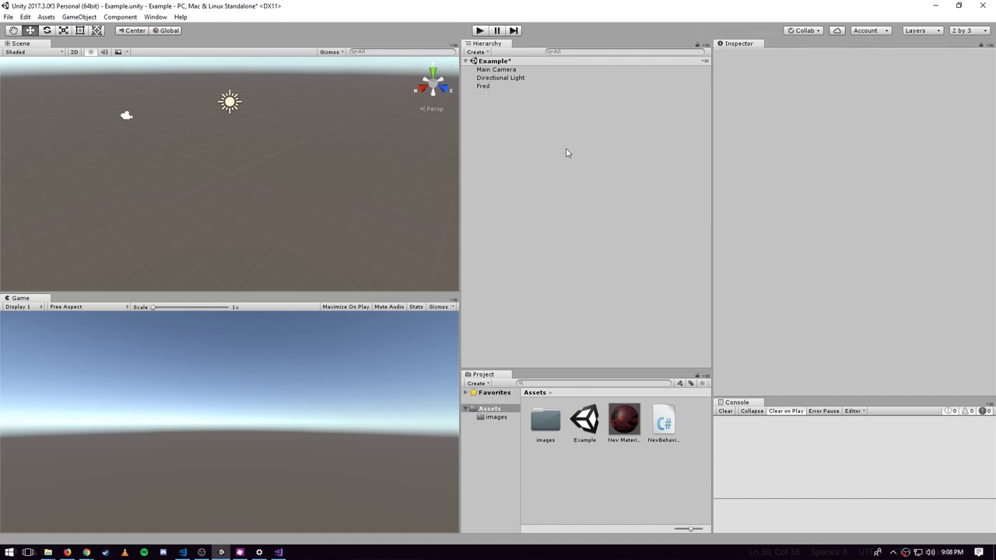
# - Select the Directional Light and drag it into a new position with the Move gizmo
pyautogui.click(485, 86)
pyautogui.press('Up')
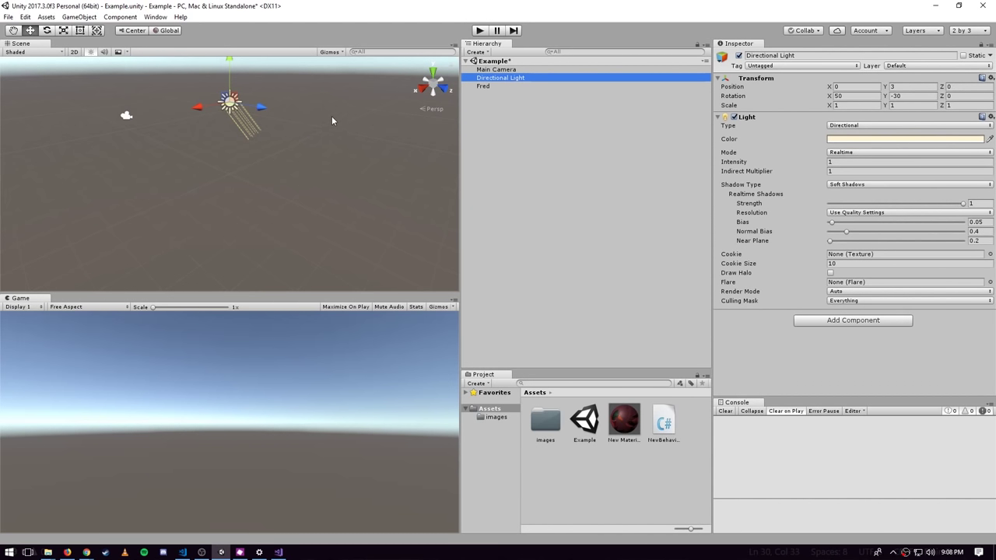
pyautogui.moveTo(271, 111); pyautogui.dragTo(240, 139)
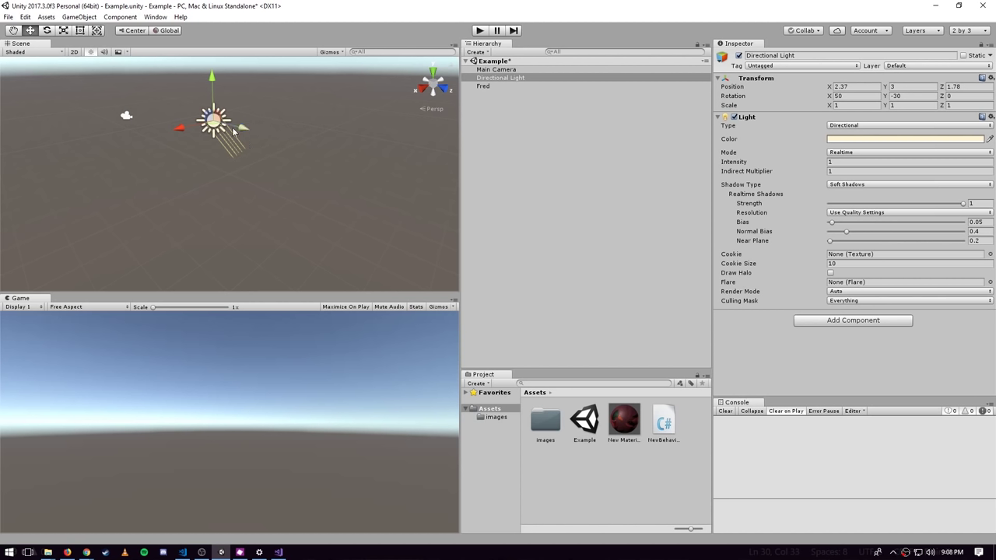
pyautogui.moveTo(213, 75); pyautogui.dragTo(214, 94)
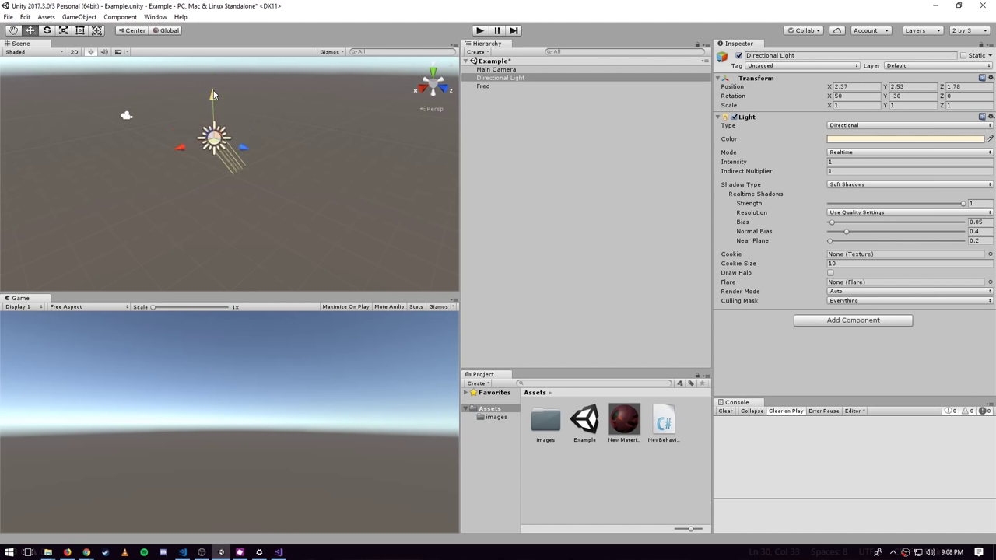
pyautogui.moveTo(245, 148); pyautogui.dragTo(340, 177)
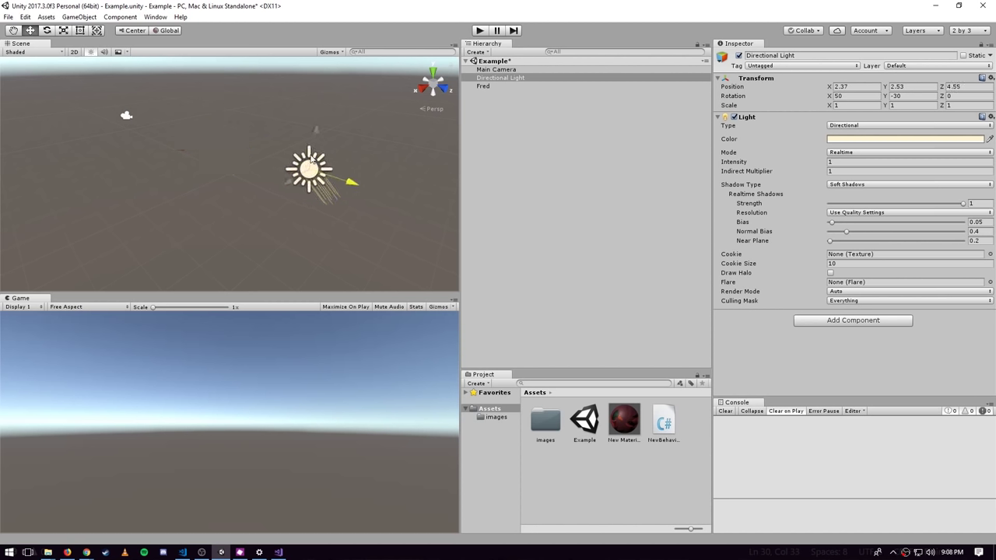
pyautogui.moveTo(316, 133); pyautogui.dragTo(318, 102)
pyautogui.moveTo(302, 148); pyautogui.dragTo(276, 164)
pyautogui.scroll(2, 322, 177)
pyautogui.scroll(-2, 344, 172)
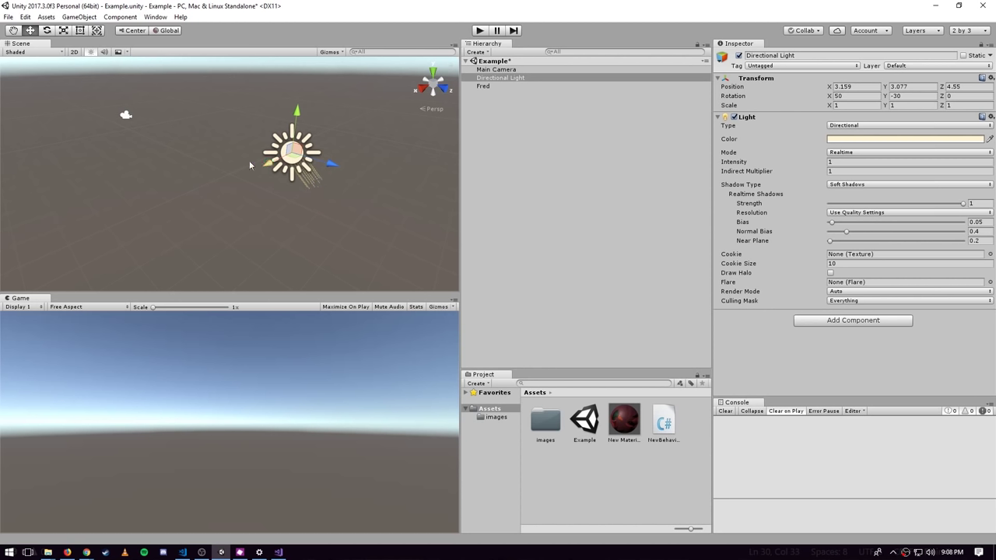
# - Rotate the light to about 29, 4.3, -2.4 and move it to 5.43, 3.96, 5.58
pyautogui.click(46, 32)
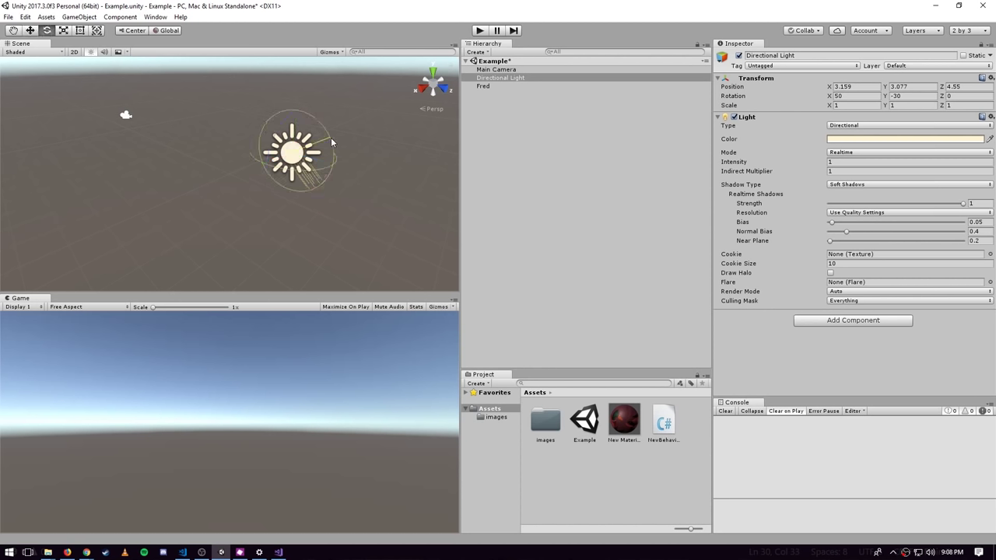
pyautogui.moveTo(331, 170); pyautogui.dragTo(290, 178)
pyautogui.click(31, 30)
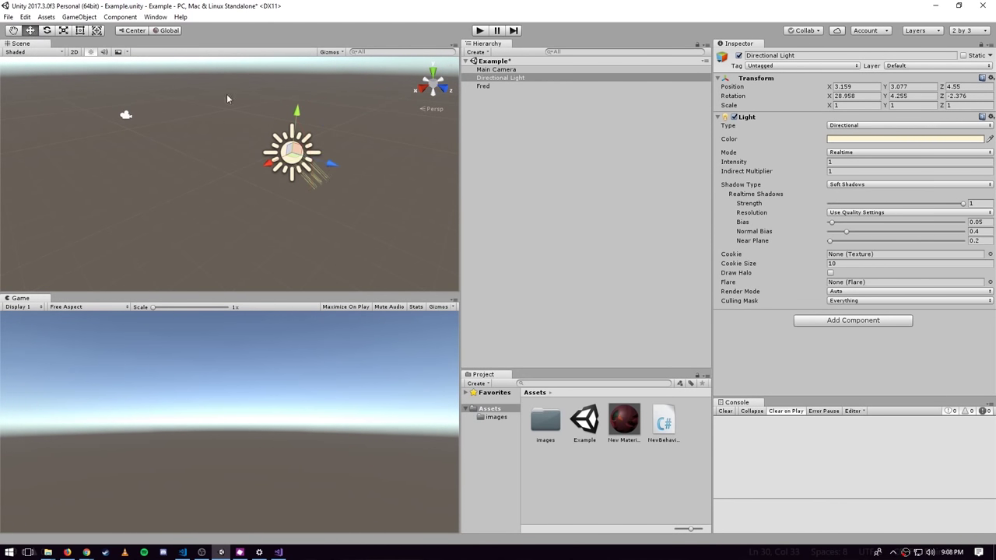
pyautogui.moveTo(298, 111); pyautogui.dragTo(256, 150)
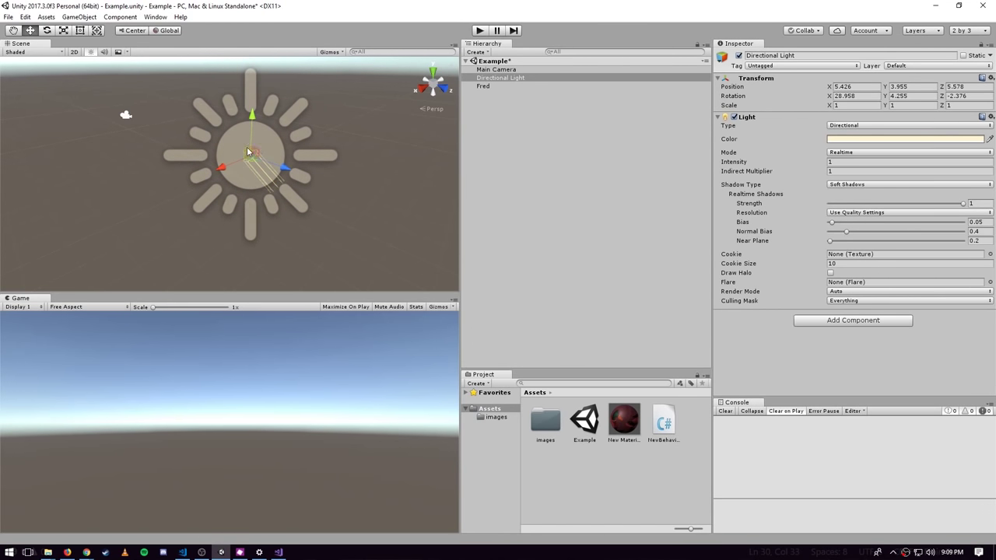
# - Drag the Main Camera to 1.67, -2.31, -10 and tilt its X rotation to -8.96
pyautogui.click(602, 160)
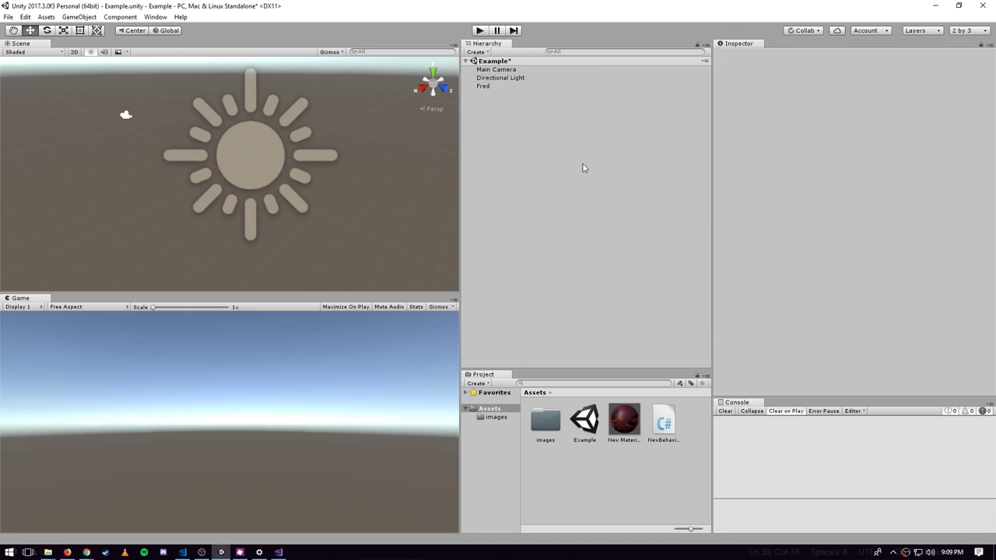
pyautogui.click(503, 71)
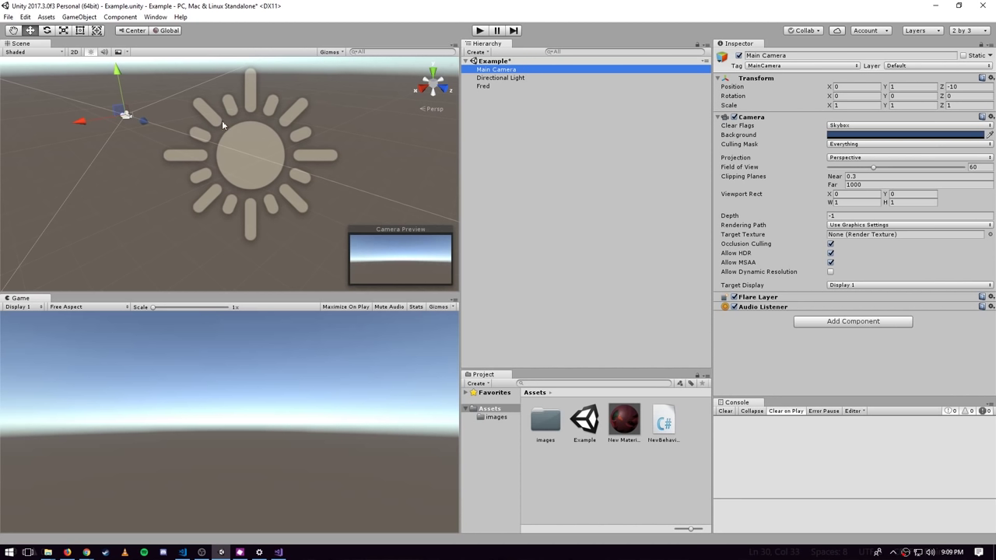
pyautogui.moveTo(120, 76); pyautogui.dragTo(89, 179)
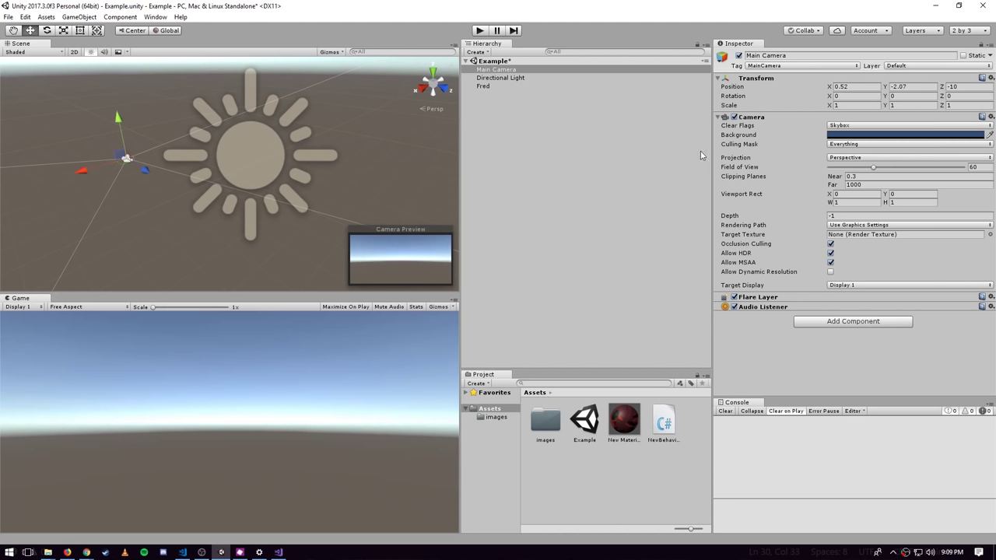
pyautogui.moveTo(81, 170)
pyautogui.mouseDown()
pyautogui.moveTo(163, 150)
pyautogui.moveTo(83, 174)
pyautogui.mouseUp()
pyautogui.moveTo(115, 122)
pyautogui.mouseDown()
pyautogui.moveTo(130, 158)
pyautogui.moveTo(122, 118)
pyautogui.moveTo(124, 129)
pyautogui.moveTo(131, 112)
pyautogui.mouseUp()
pyautogui.click(47, 30)
pyautogui.click(30, 30)
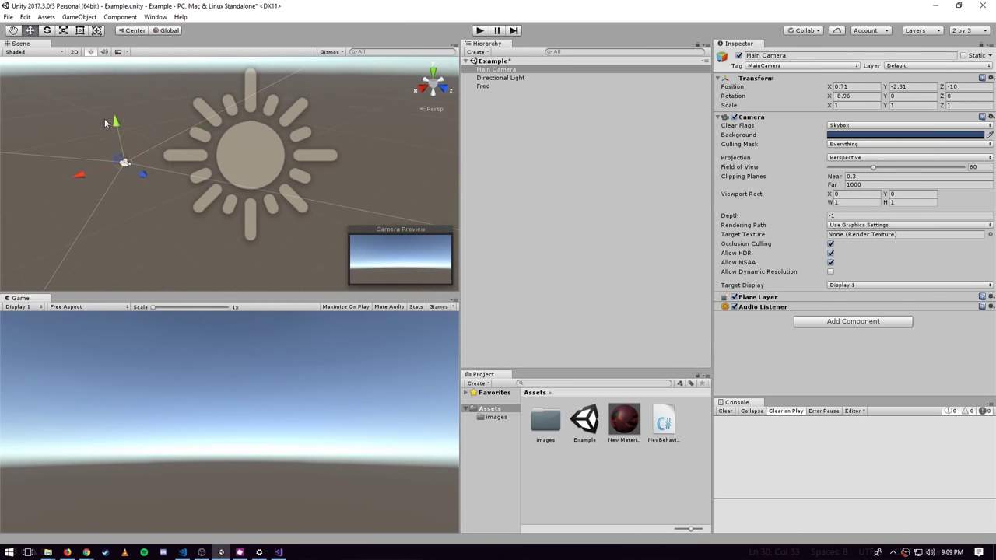
pyautogui.moveTo(88, 170)
pyautogui.mouseDown()
pyautogui.moveTo(102, 165)
pyautogui.moveTo(75, 173)
pyautogui.mouseUp()
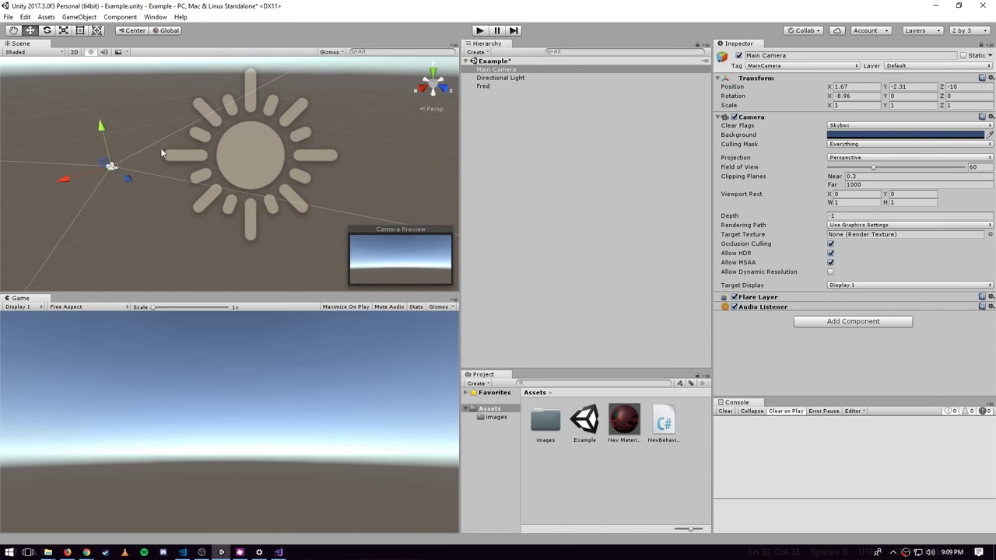
pyautogui.click(555, 140)
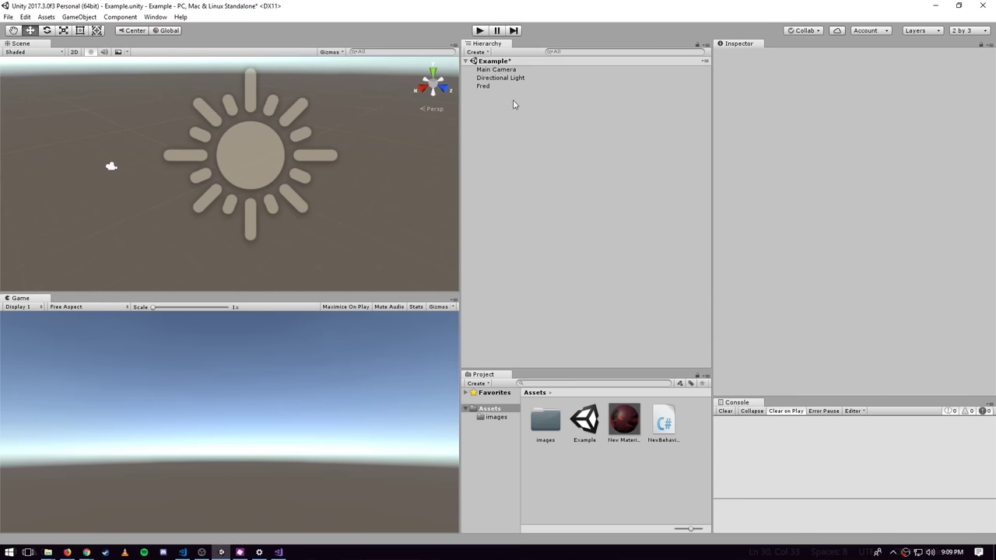
# - Move the camera to Z -9.28 and lower the Directional Light to Y 2.471
pyautogui.click(506, 71)
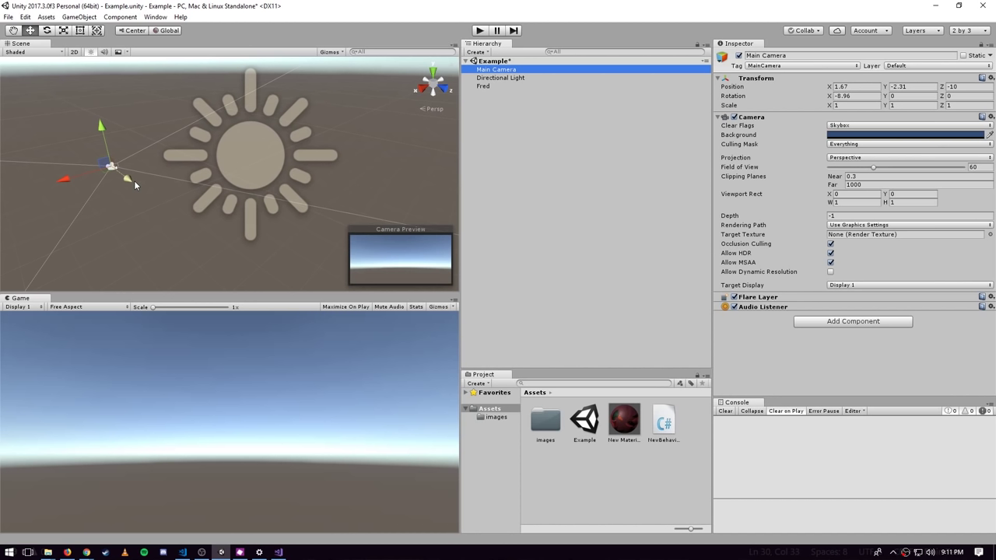
pyautogui.moveTo(132, 180); pyautogui.dragTo(137, 186)
pyautogui.click(484, 86)
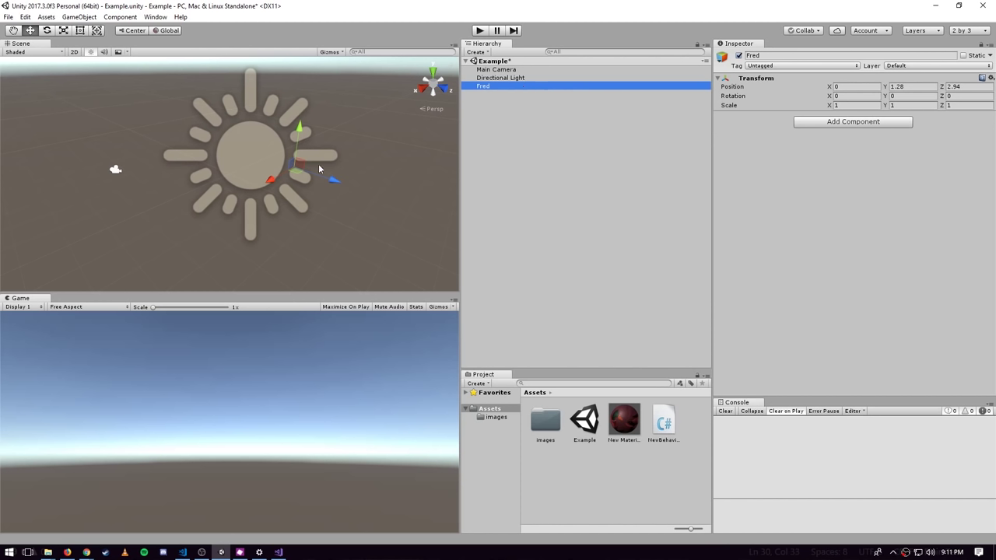
pyautogui.click(318, 169)
pyautogui.click(284, 144)
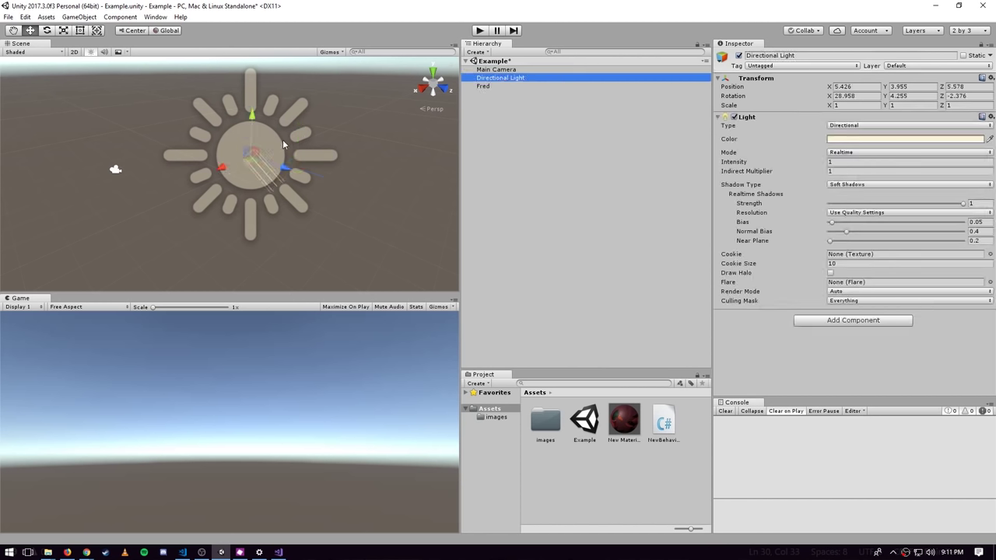
pyautogui.moveTo(251, 127); pyautogui.dragTo(237, 319)
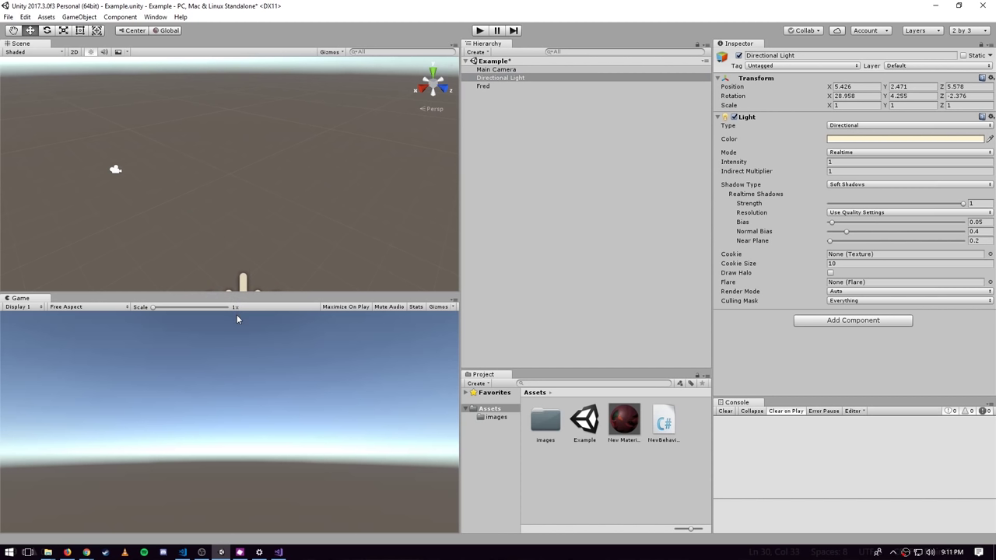
# - Frame Fred in the Scene view and drag it to position 0, 5.79, 7.29
pyautogui.doubleClick(484, 87)
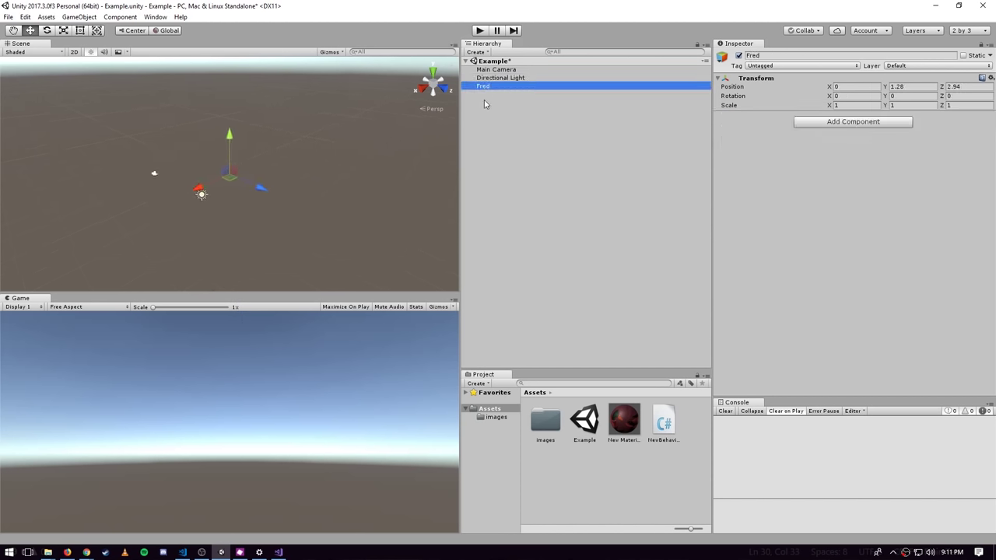
pyautogui.click(489, 78)
pyautogui.click(488, 69)
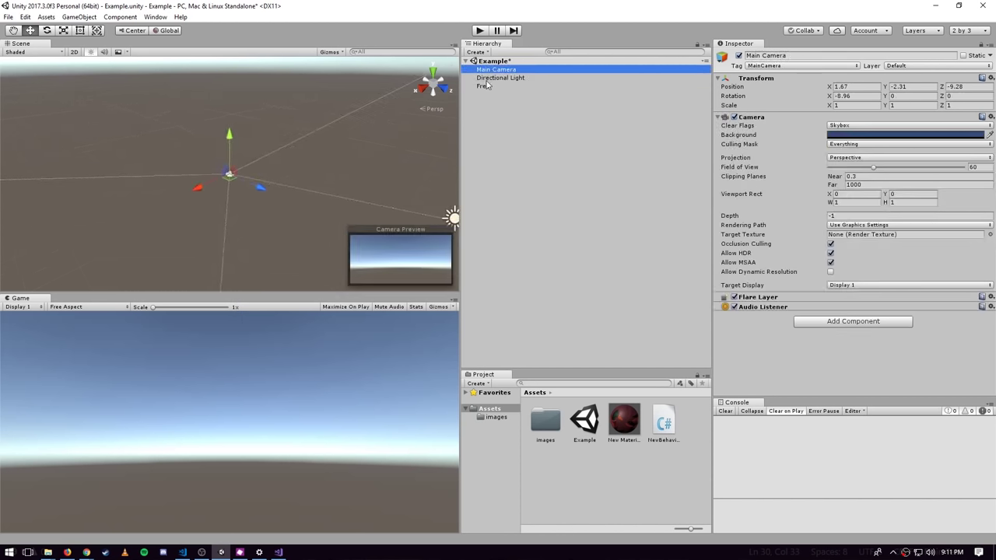
pyautogui.doubleClick(484, 85)
pyautogui.moveTo(247, 148); pyautogui.dragTo(281, 105)
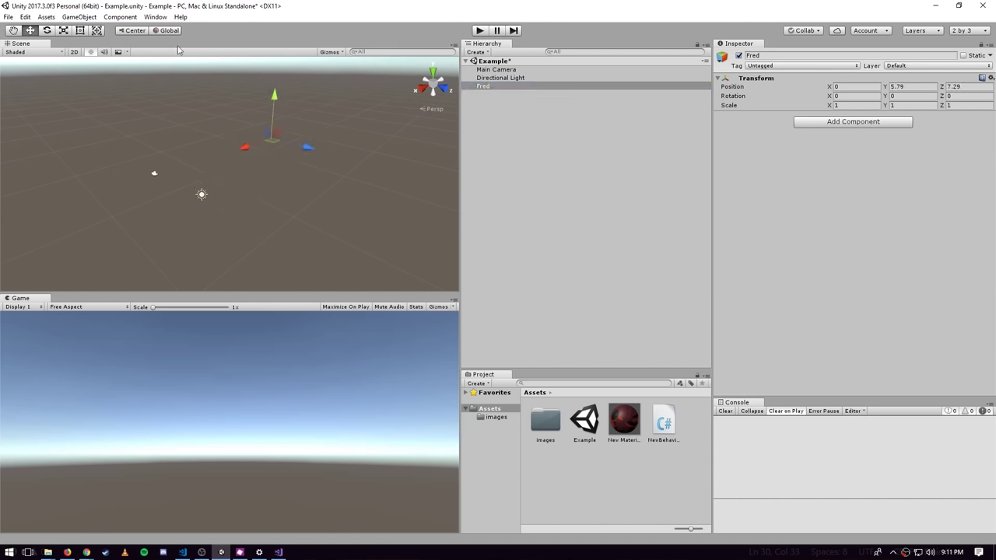
pyautogui.keyDown('alt'); pyautogui.moveTo(302, 140); pyautogui.dragTo(283, 187); pyautogui.keyUp('alt')
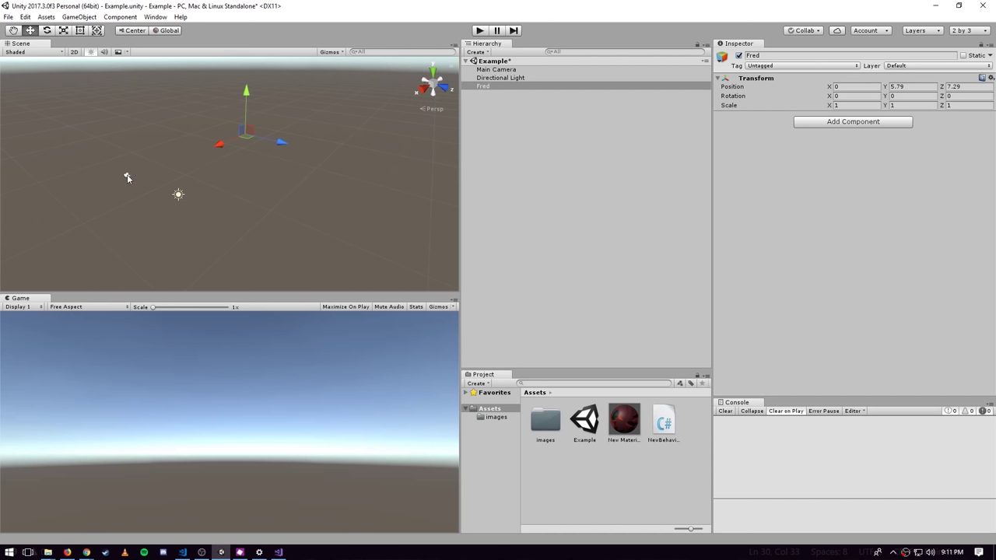
pyautogui.click(502, 70)
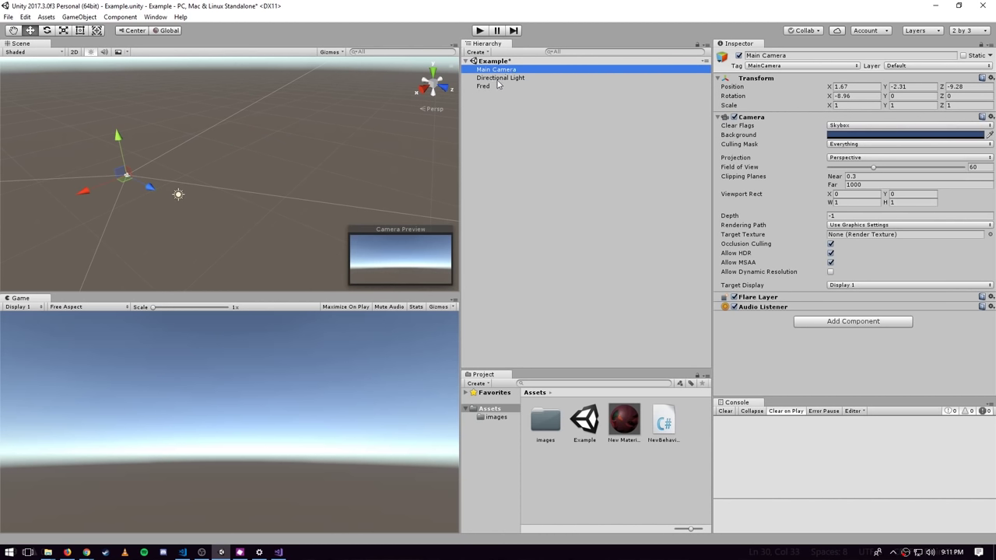
pyautogui.click(489, 87)
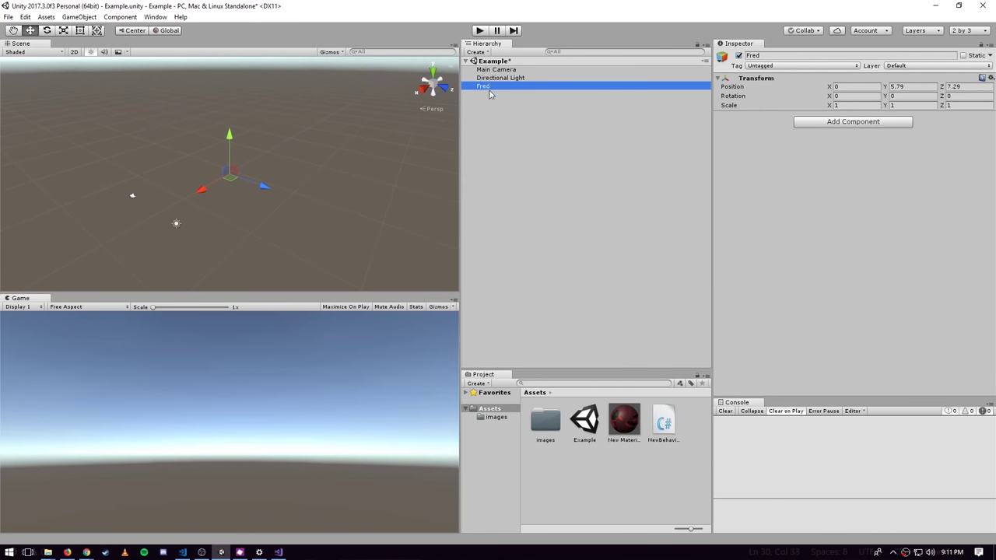
# - Add a Mesh Filter and a Mesh Renderer component to Fred
pyautogui.click(852, 123)
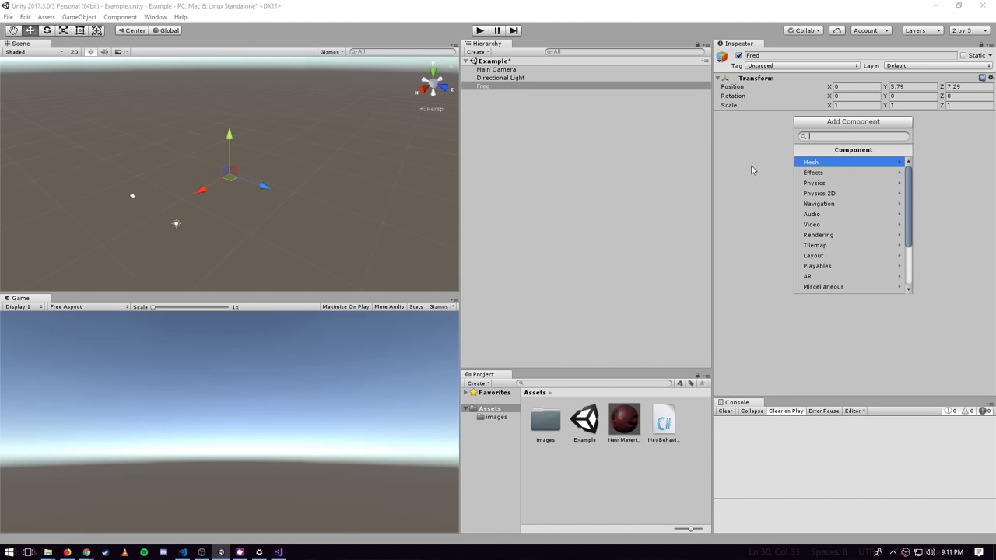
pyautogui.click(828, 163)
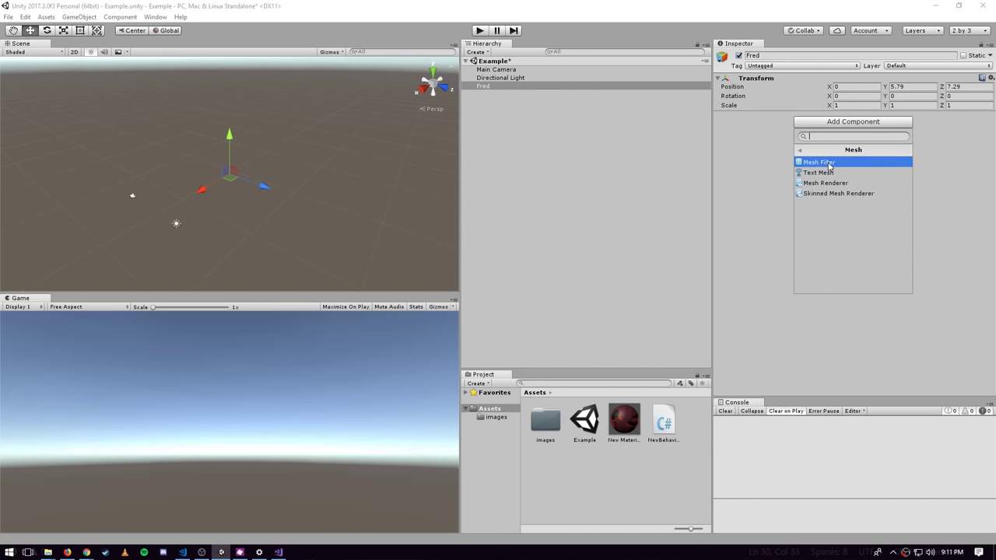
pyautogui.click(830, 165)
pyautogui.click(845, 145)
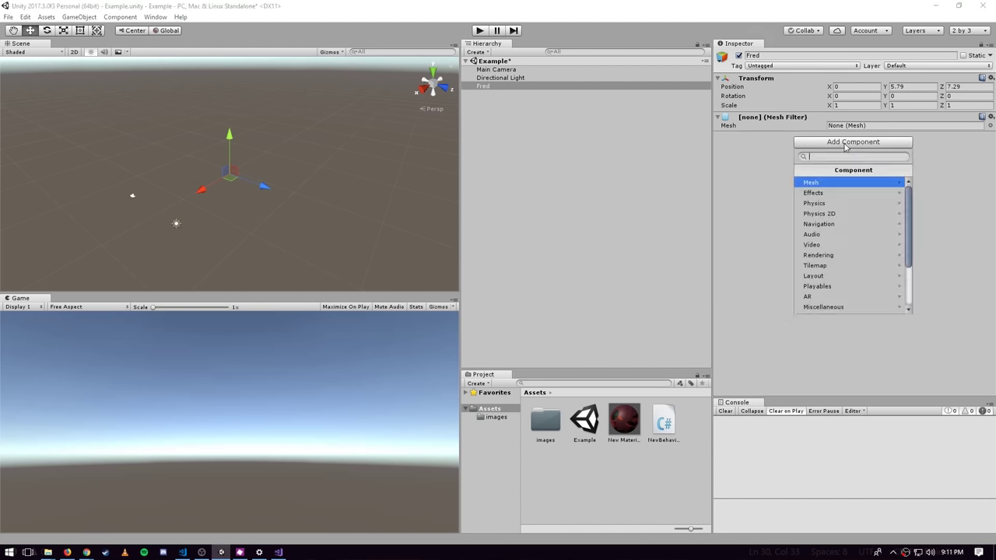
pyautogui.click(823, 183)
pyautogui.click(835, 204)
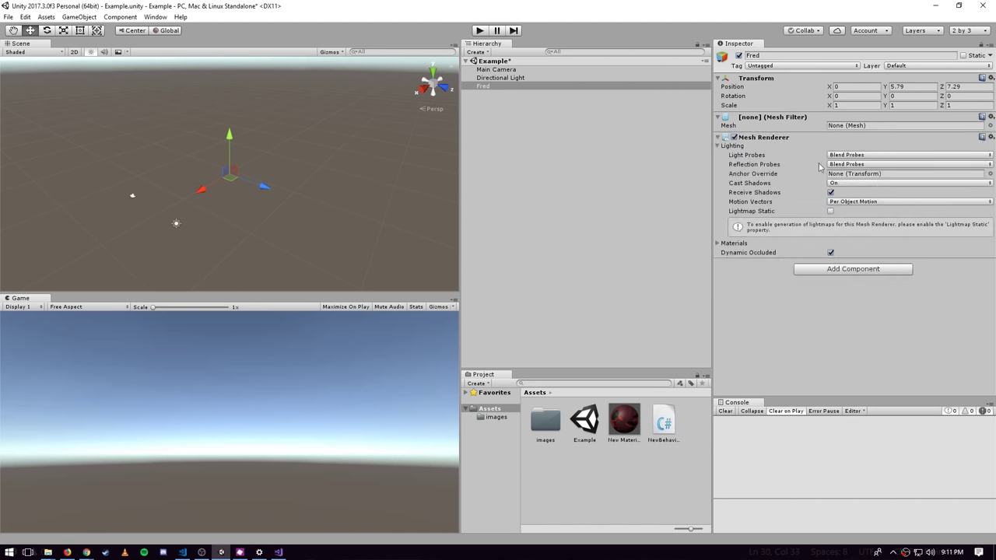
# - Assign the Cube mesh to Fred and move it to Z 8.77, framing it in view
pyautogui.click(990, 127)
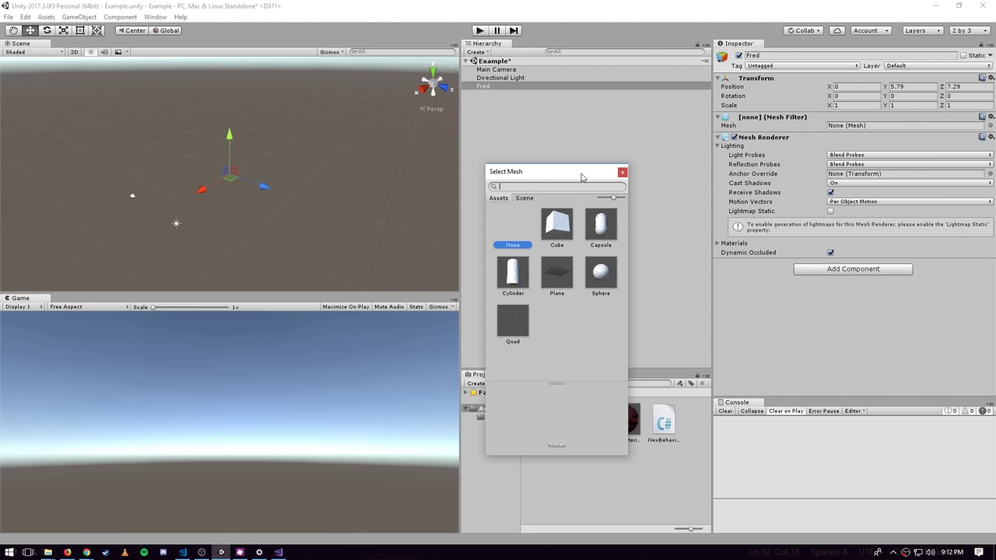
pyautogui.moveTo(584, 174); pyautogui.dragTo(456, 139)
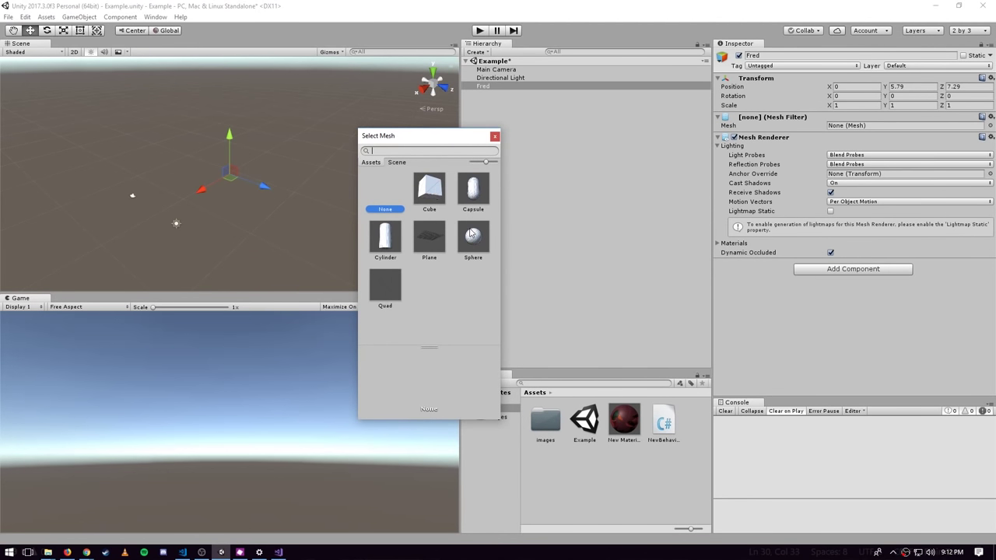
pyautogui.doubleClick(431, 181)
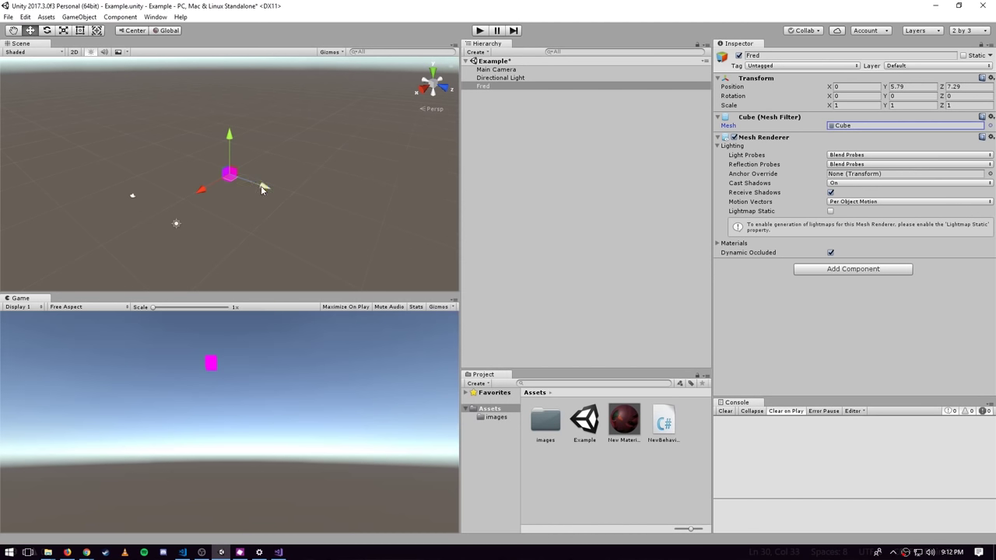
pyautogui.moveTo(264, 187); pyautogui.dragTo(274, 193)
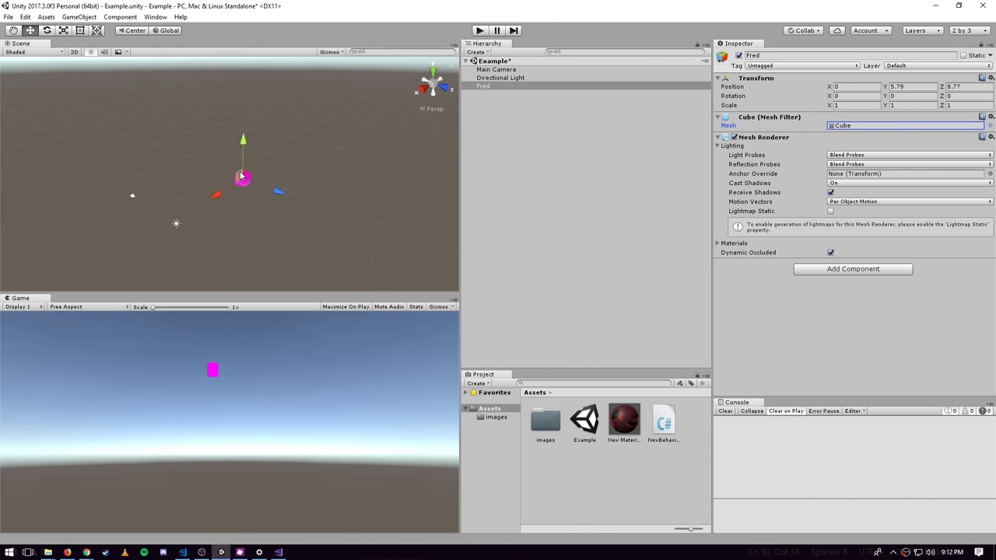
pyautogui.scroll(5, 297, 175)
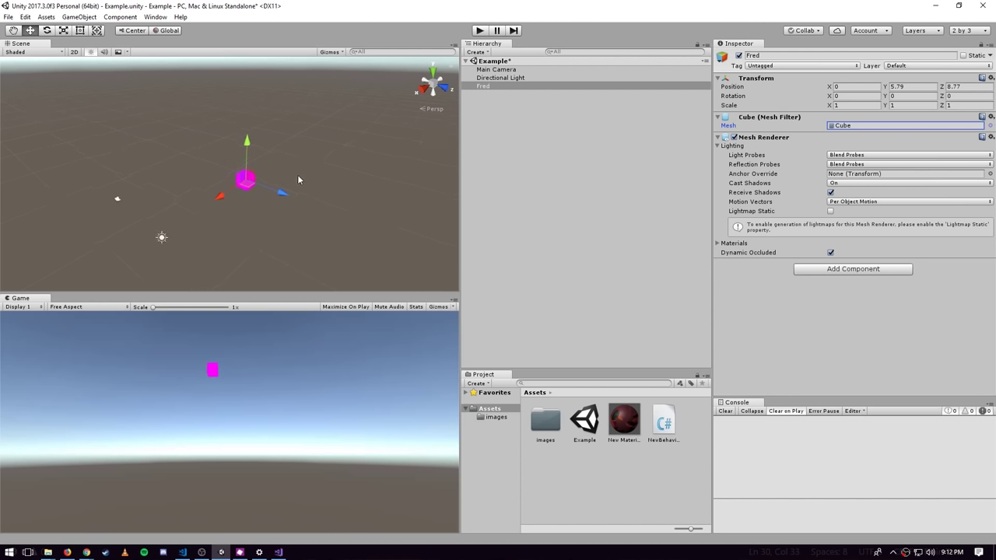
pyautogui.moveTo(361, 161); pyautogui.dragTo(325, 149, button='middle')
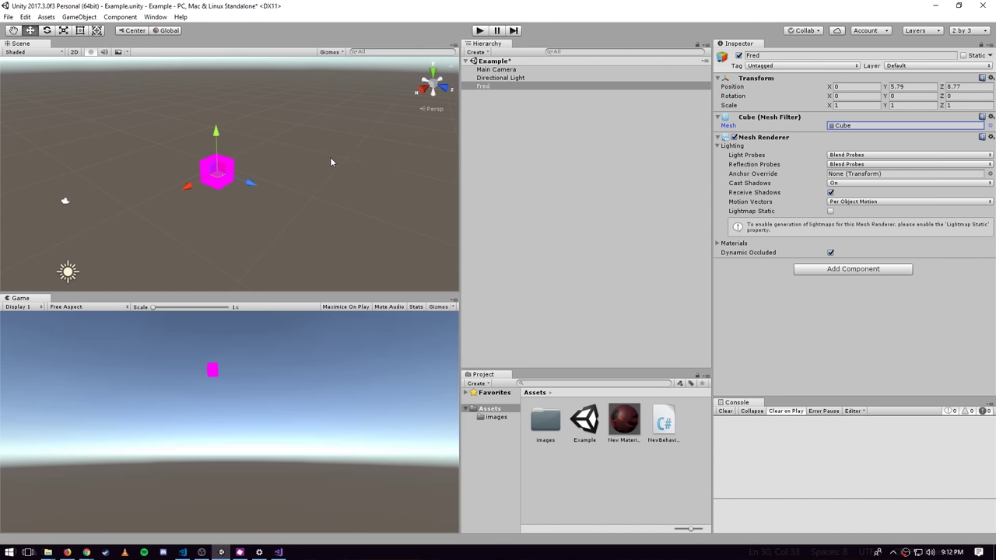
pyautogui.moveTo(330, 159)
pyautogui.mouseDown(button='middle')
pyautogui.moveTo(296, 203)
pyautogui.moveTo(340, 178)
pyautogui.moveTo(346, 151)
pyautogui.moveTo(339, 158)
pyautogui.mouseUp(button='middle')
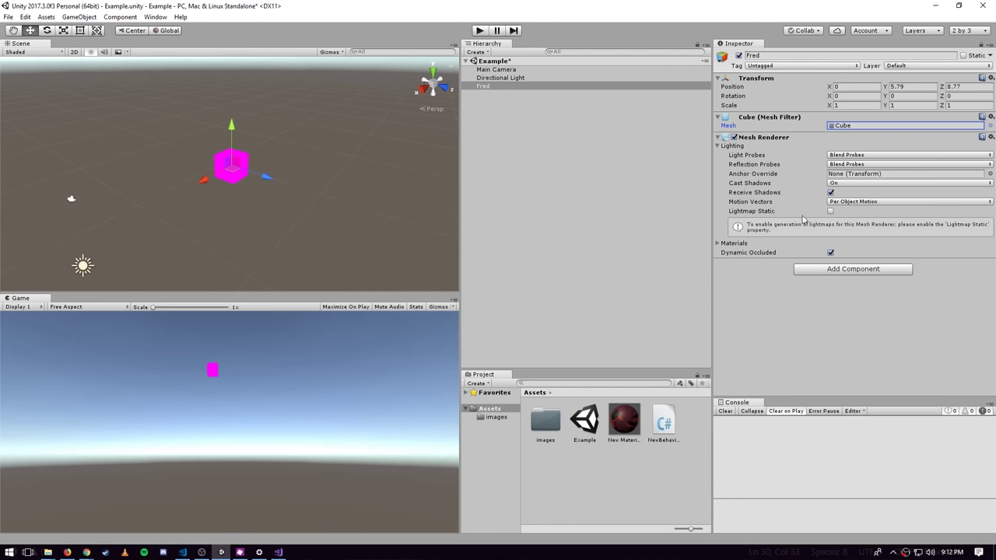
# - Change New Material's Albedo colour from red to white
pyautogui.click(624, 421)
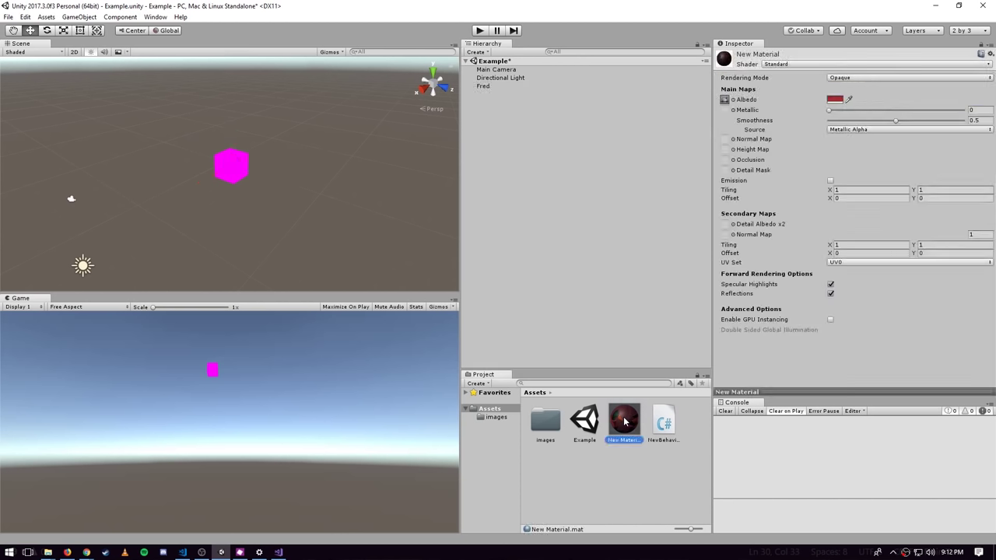
pyautogui.click(836, 99)
pyautogui.moveTo(146, 185); pyautogui.dragTo(84, 155)
pyautogui.click(183, 110)
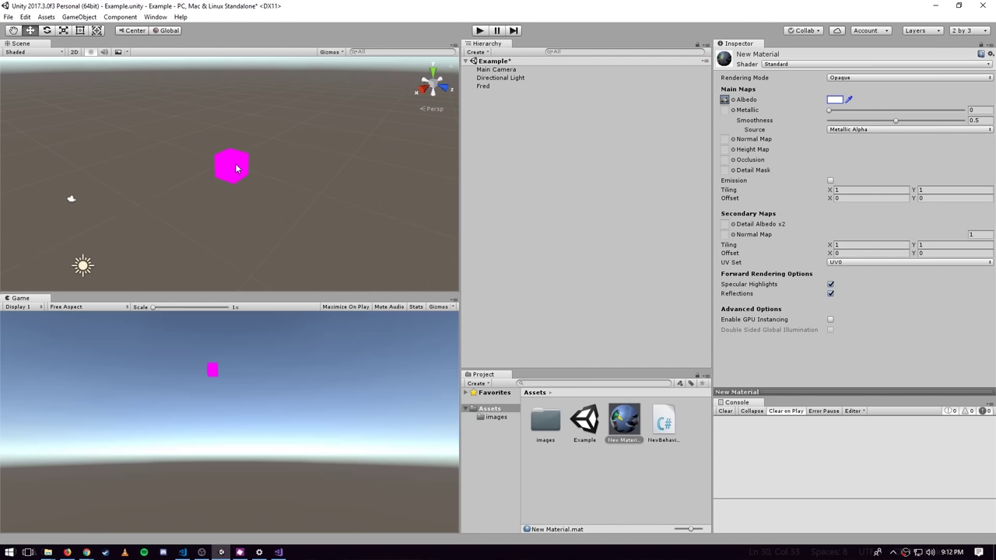
# - Apply New Material to Fred's cube so it shows the texture
pyautogui.moveTo(632, 425); pyautogui.dragTo(257, 174)
pyautogui.moveTo(631, 430); pyautogui.dragTo(491, 90)
pyautogui.click(491, 87)
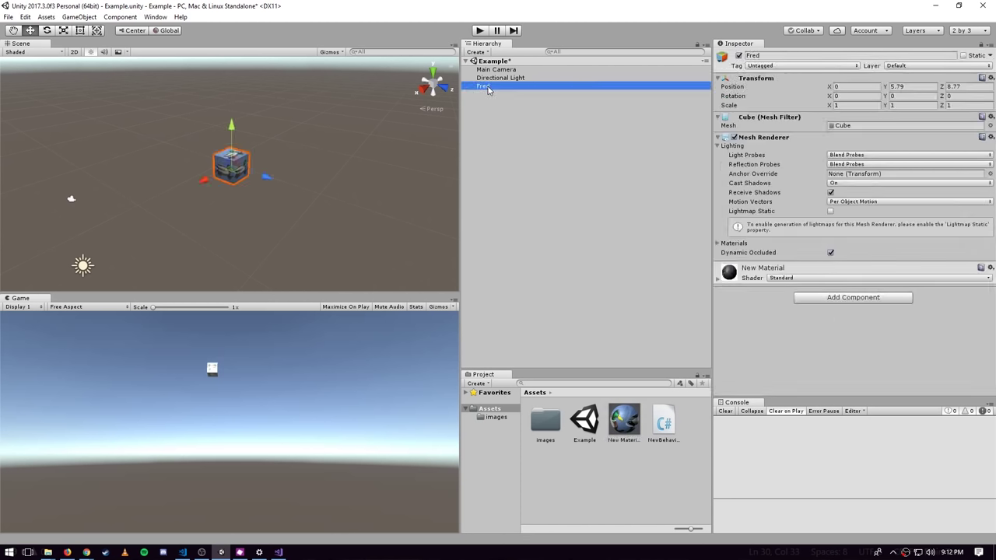
# - Expand Fred's Mesh Renderer Materials list and set its Size to 3
pyautogui.click(718, 244)
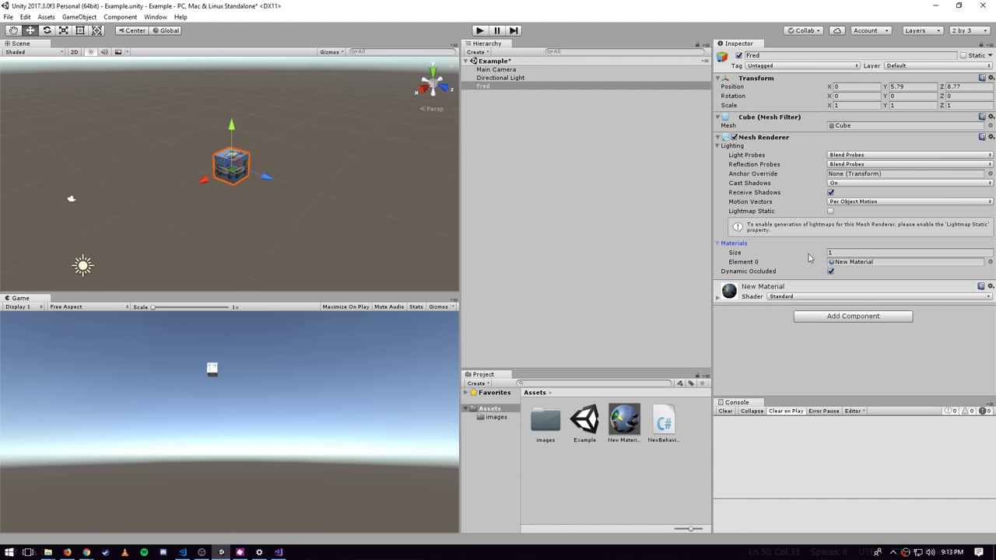
pyautogui.click(718, 243)
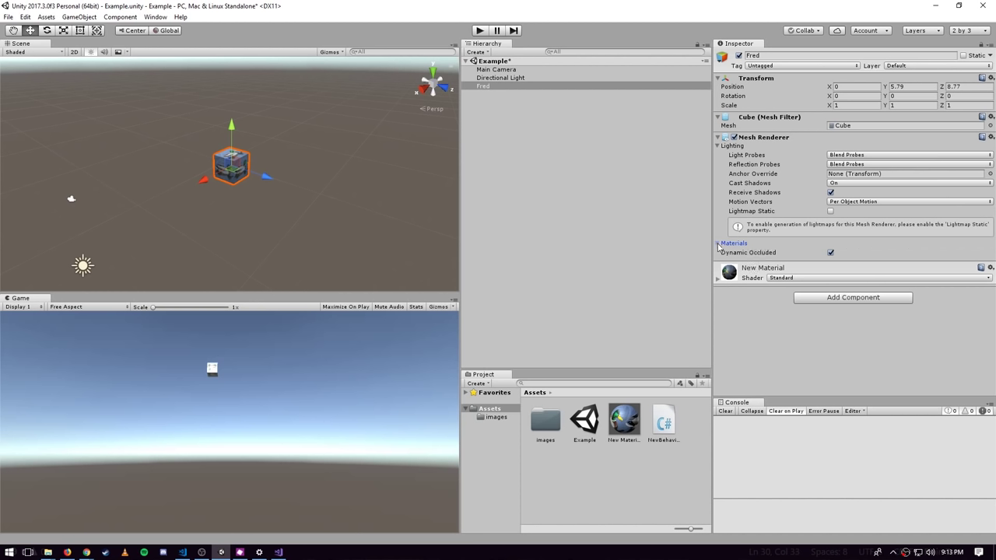
pyautogui.click(718, 243)
pyautogui.click(831, 252)
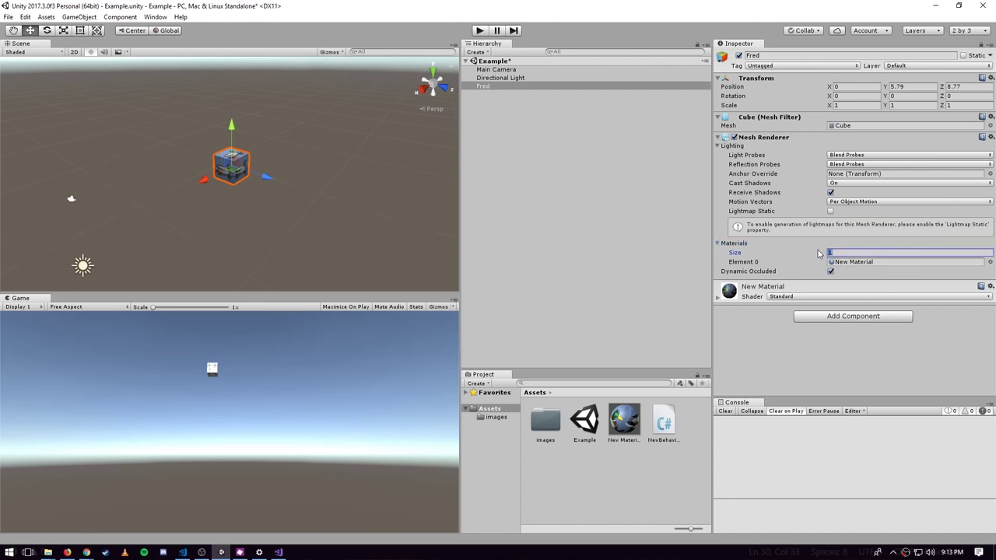
pyautogui.press('Return')
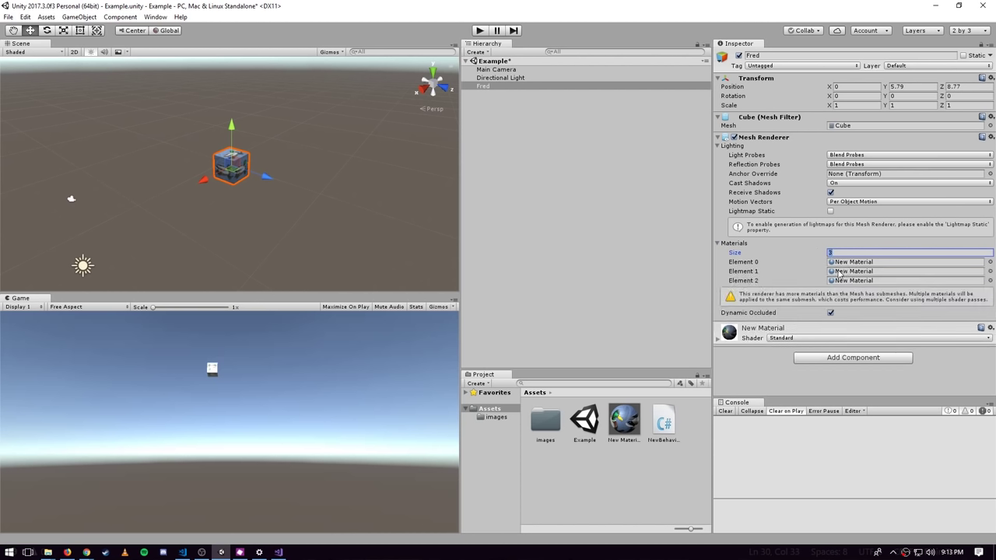
# - Change the material Size to 1, 3, then back to 1, and assign New Material to Element 0
pyautogui.write('1')
pyautogui.press('Return')
pyautogui.write('3')
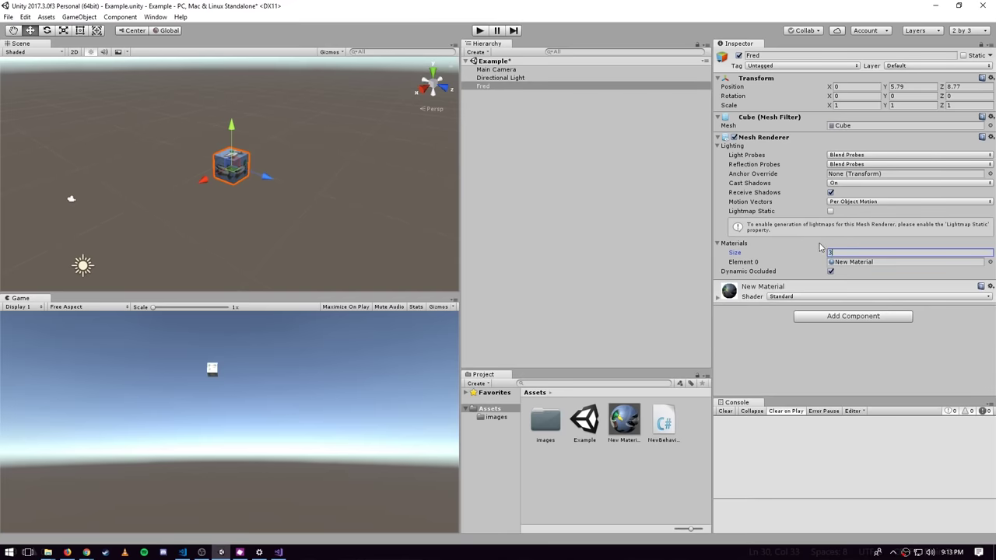
pyautogui.press('Return')
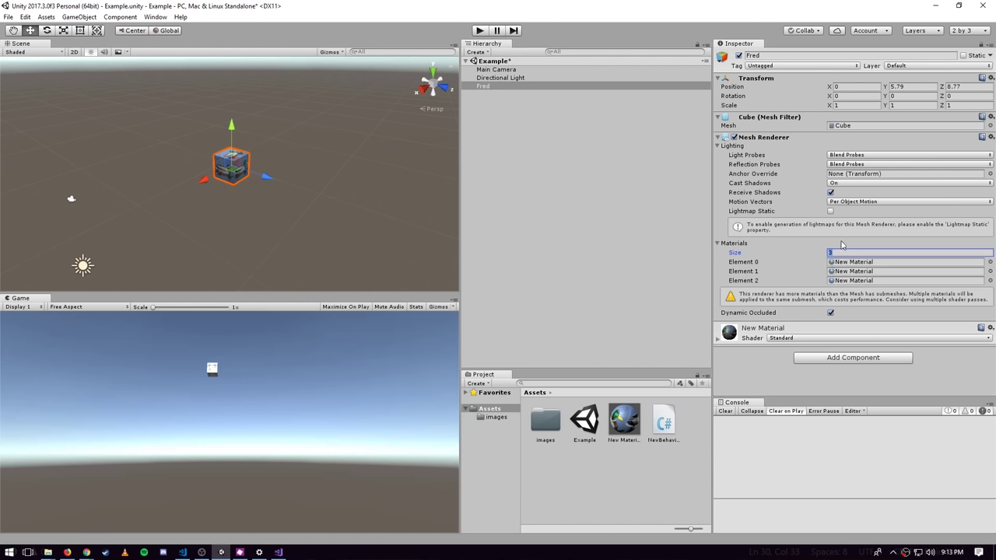
pyautogui.write('1')
pyautogui.press('Return')
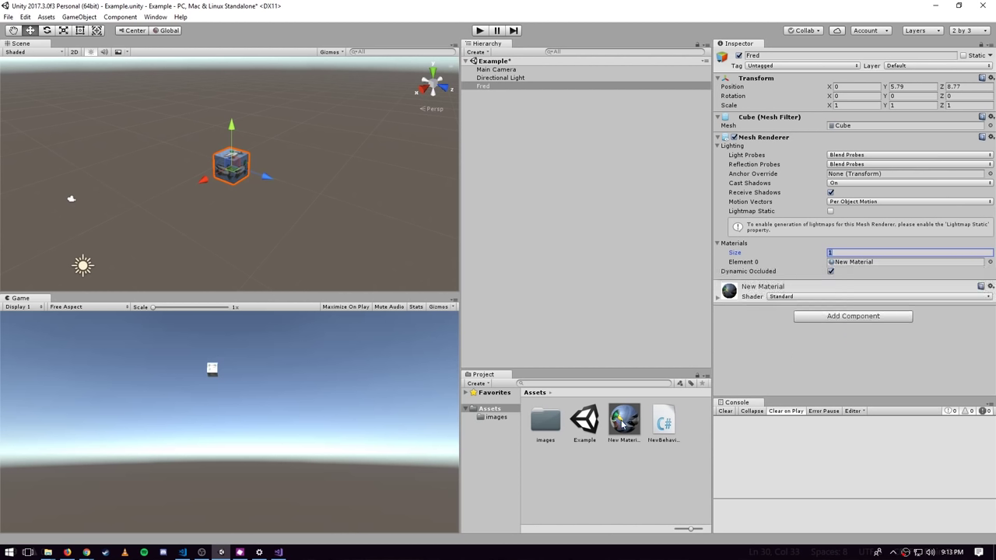
pyautogui.moveTo(622, 424); pyautogui.dragTo(878, 266)
pyautogui.click(990, 262)
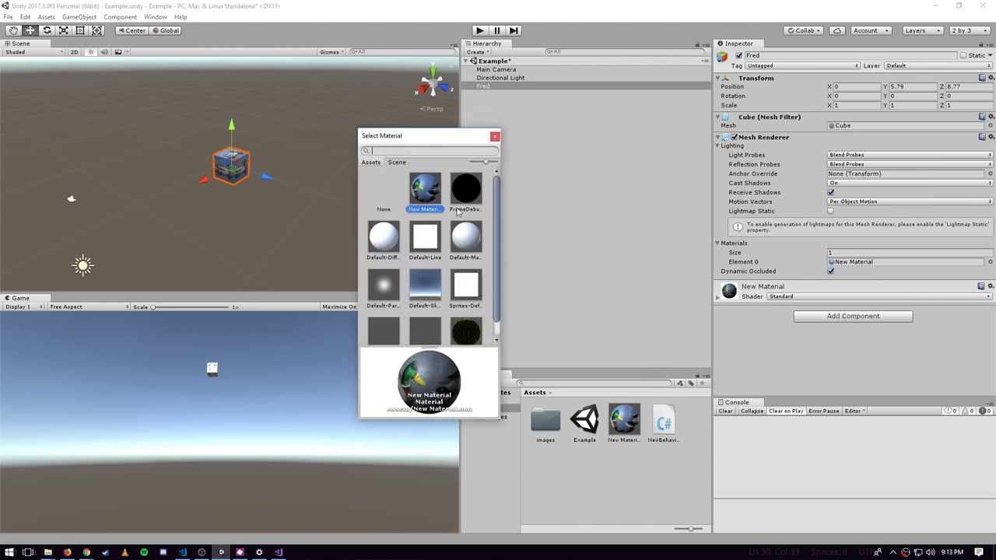
pyautogui.click(391, 238)
pyautogui.click(495, 136)
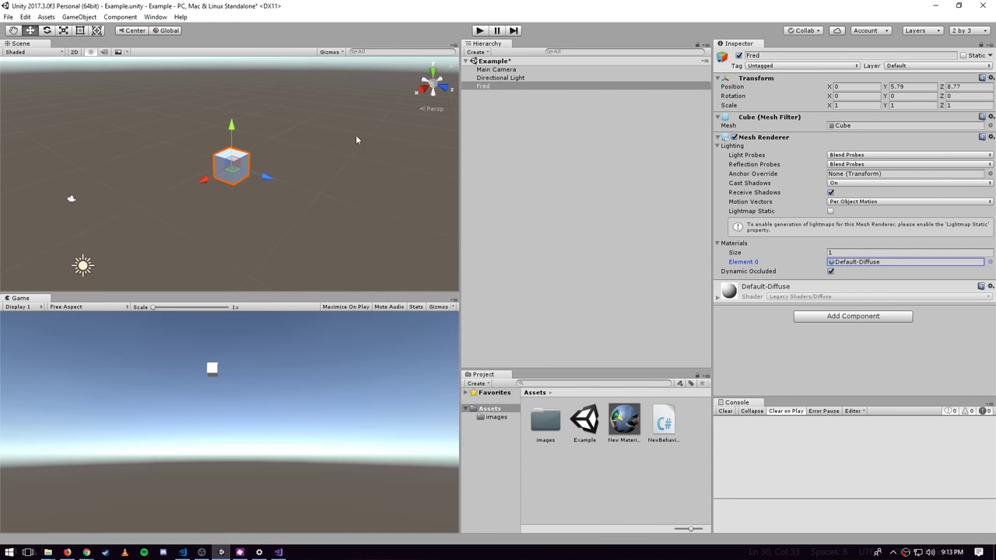
pyautogui.scroll(1, 331, 150)
pyautogui.click(990, 262)
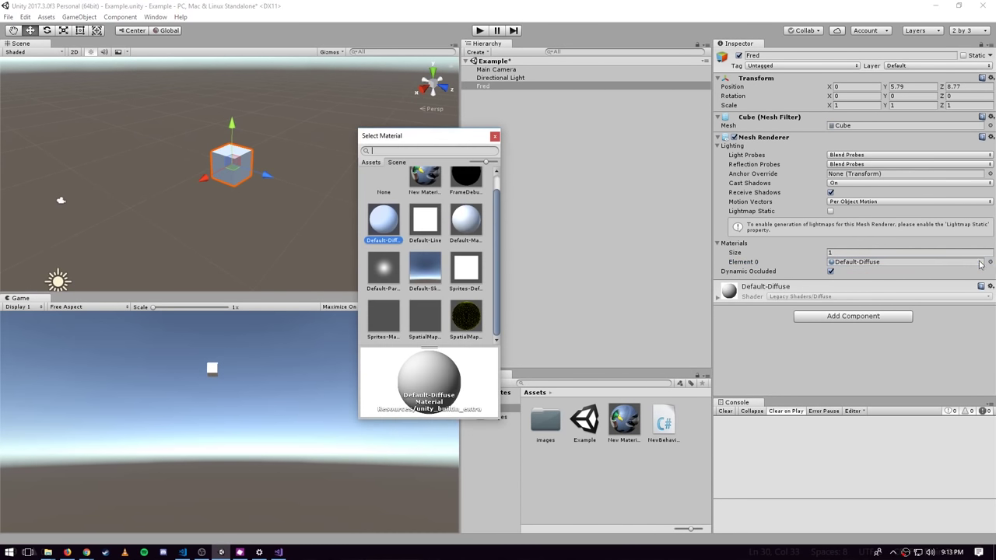
pyautogui.click(425, 188)
pyautogui.click(495, 137)
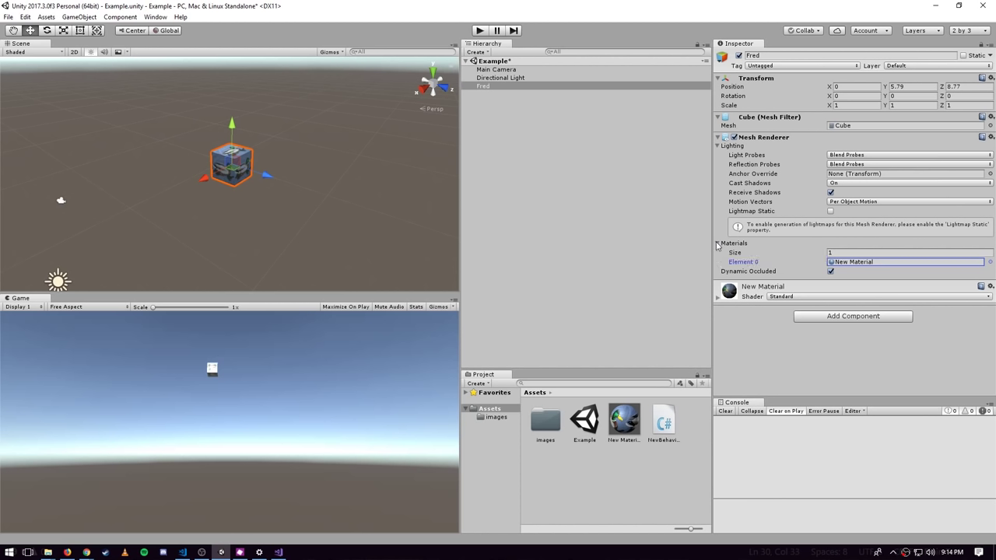
# - Remove Fred's Mesh Filter component, deselect it, and start Play mode
pyautogui.click(718, 138)
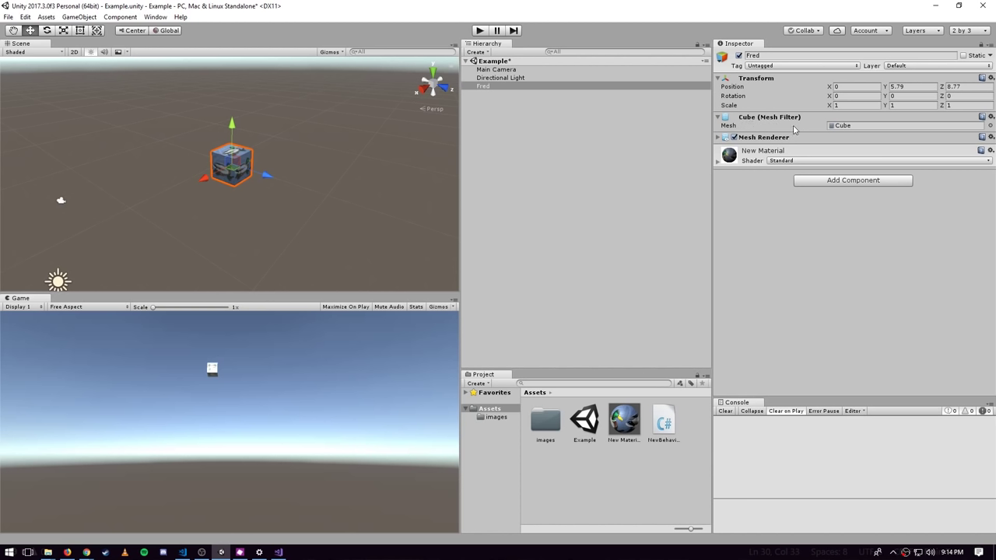
pyautogui.click(718, 138)
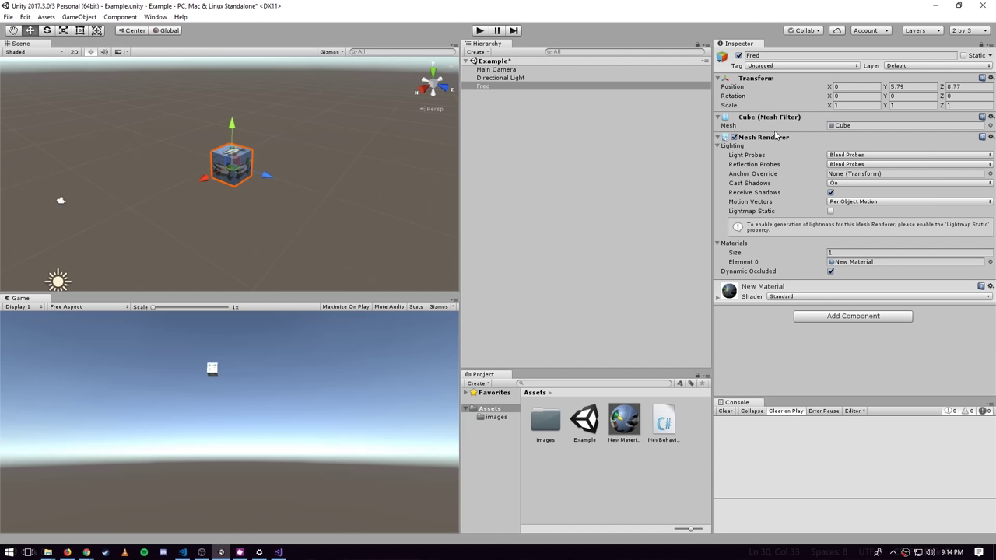
pyautogui.click(991, 117)
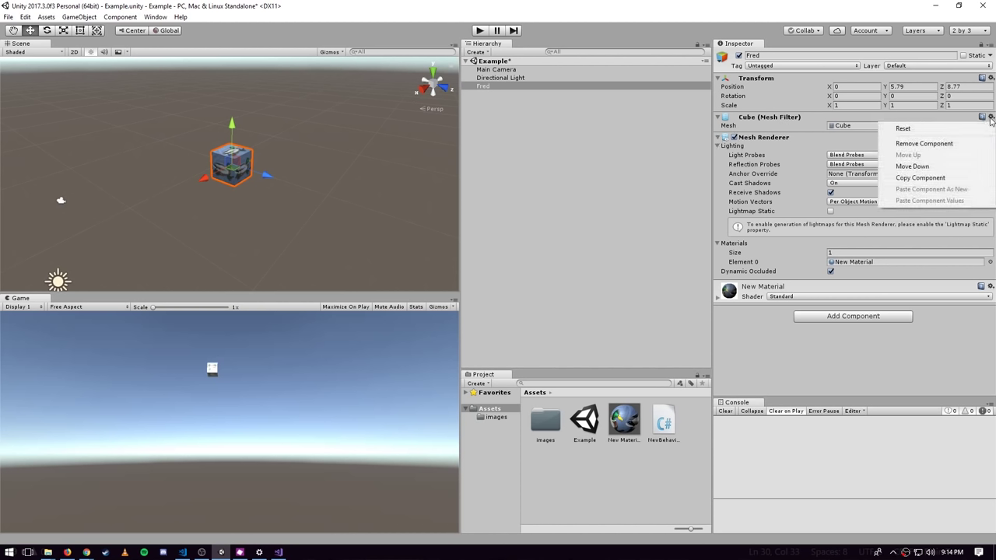
pyautogui.click(920, 143)
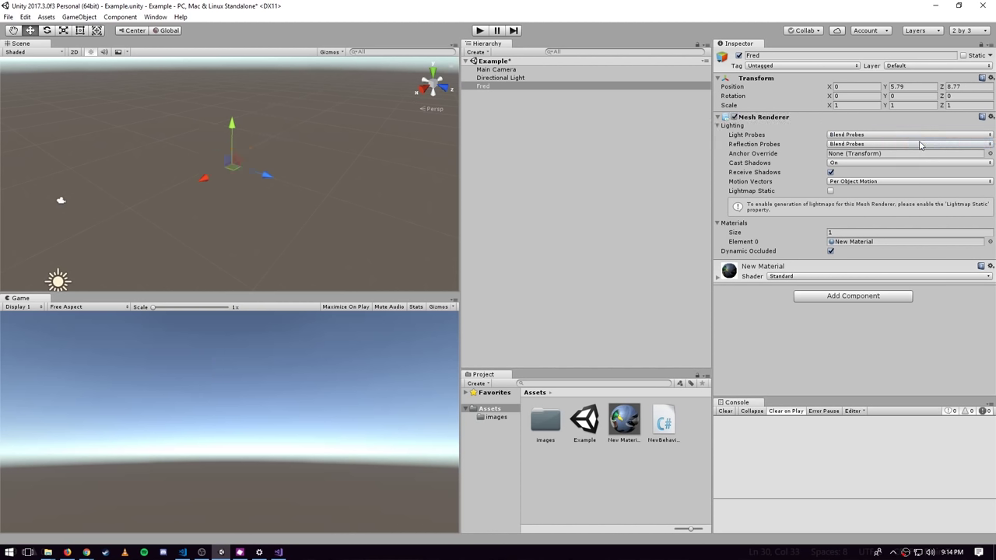
pyautogui.click(561, 175)
pyautogui.click(481, 30)
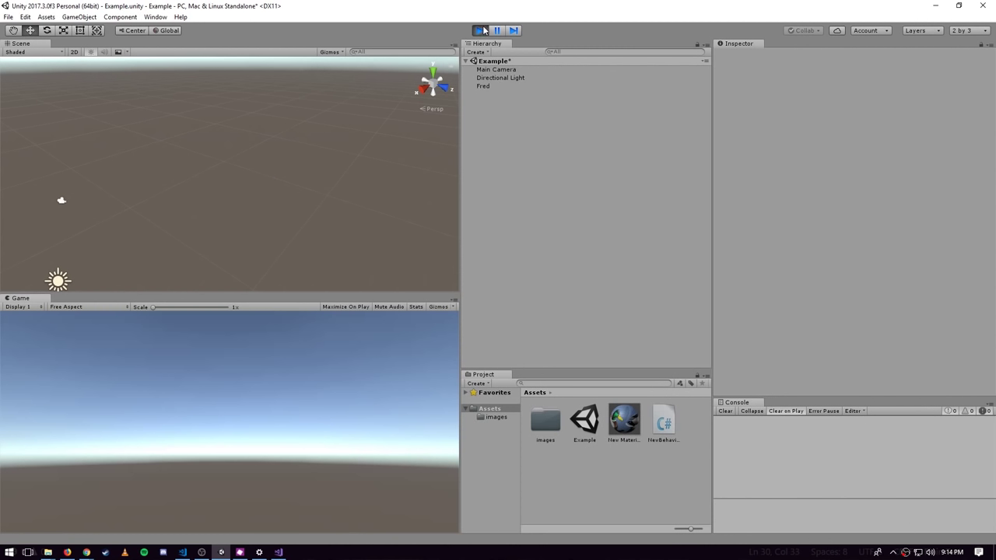
# - Exit Play mode, deselect Fred, then run and stop a short play test
pyautogui.click(481, 30)
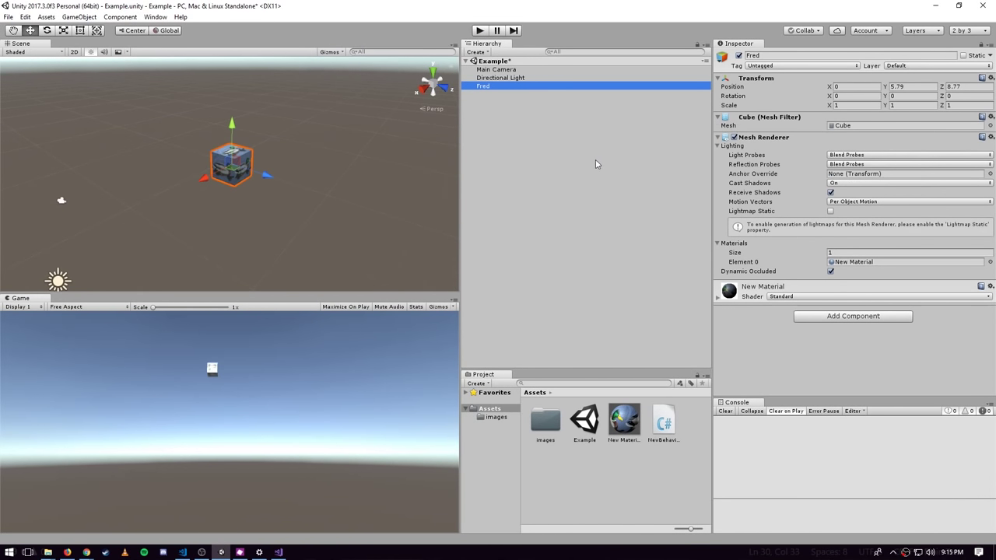
pyautogui.click(570, 185)
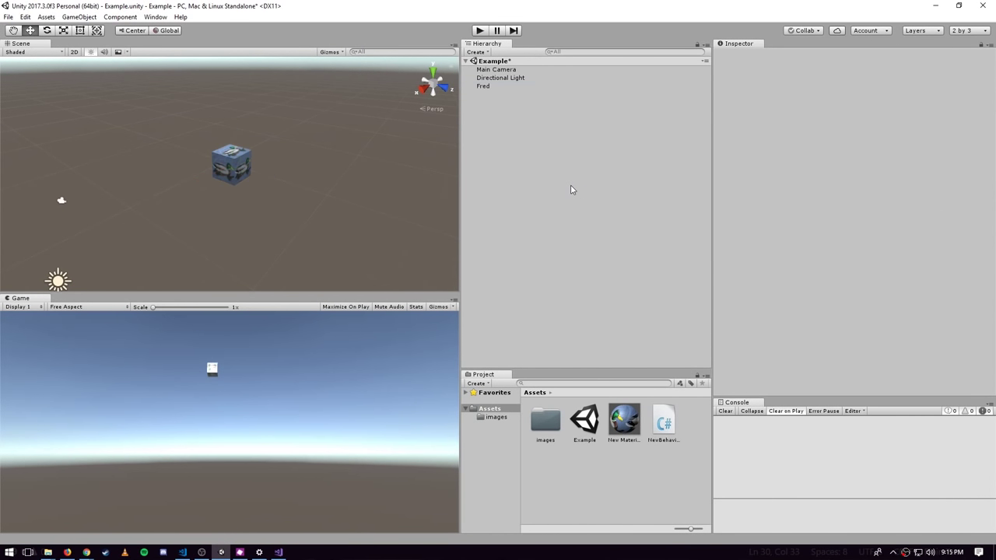
pyautogui.click(481, 30)
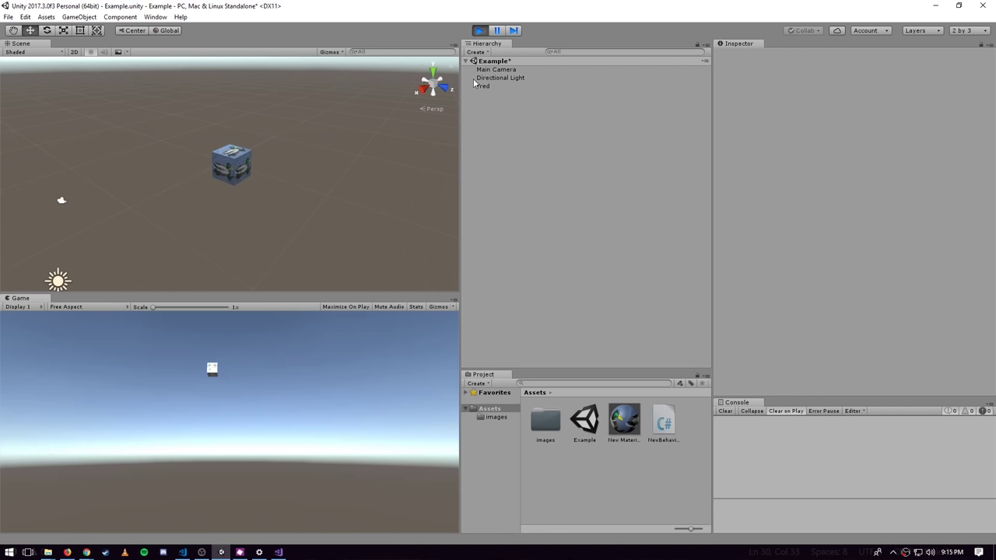
pyautogui.click(480, 30)
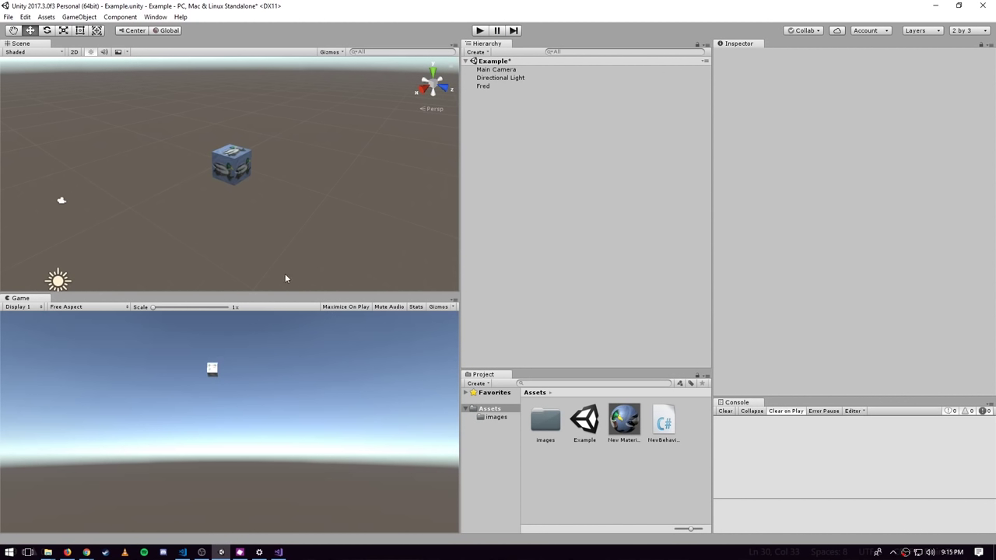
# - Move the Main Camera close to Fred so the Game view frames the duck-textured cube, then select Fred
pyautogui.click(499, 70)
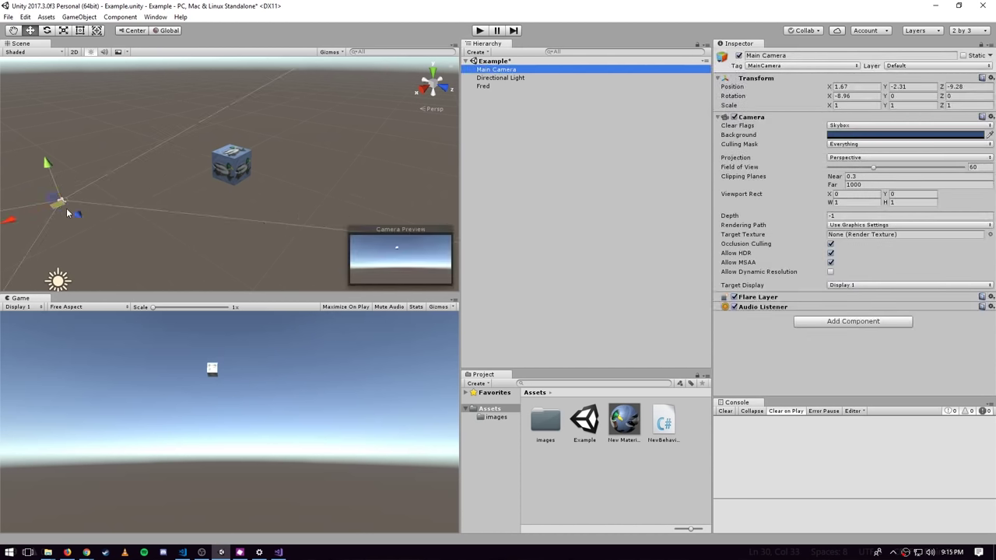
pyautogui.moveTo(66, 207); pyautogui.dragTo(138, 160)
pyautogui.moveTo(158, 158); pyautogui.dragTo(159, 158)
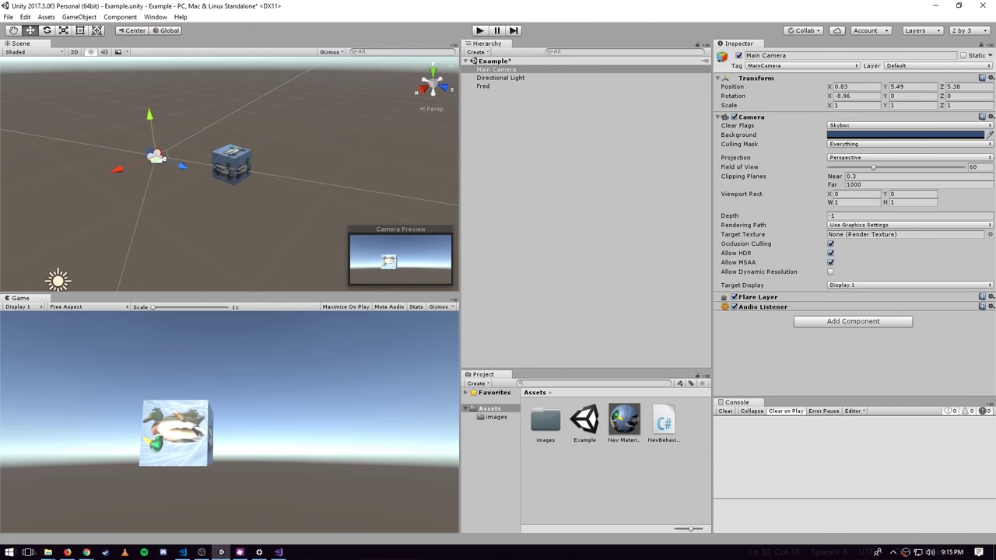
pyautogui.click(529, 86)
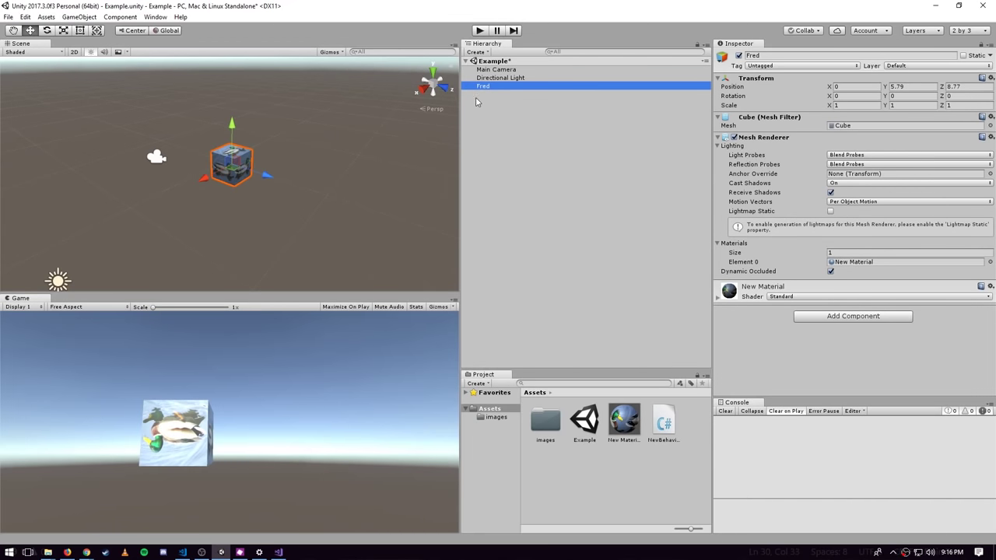
pyautogui.click(858, 319)
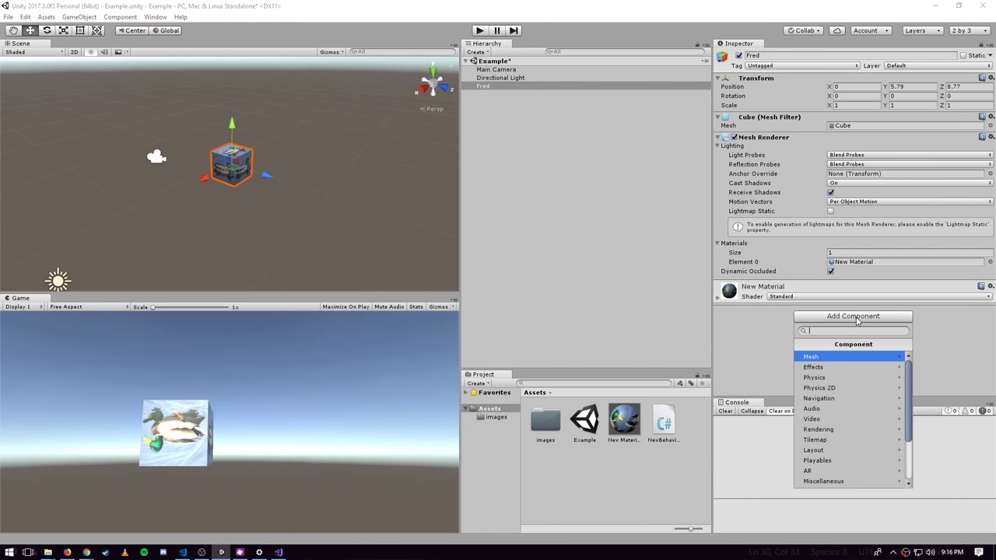
pyautogui.click(824, 359)
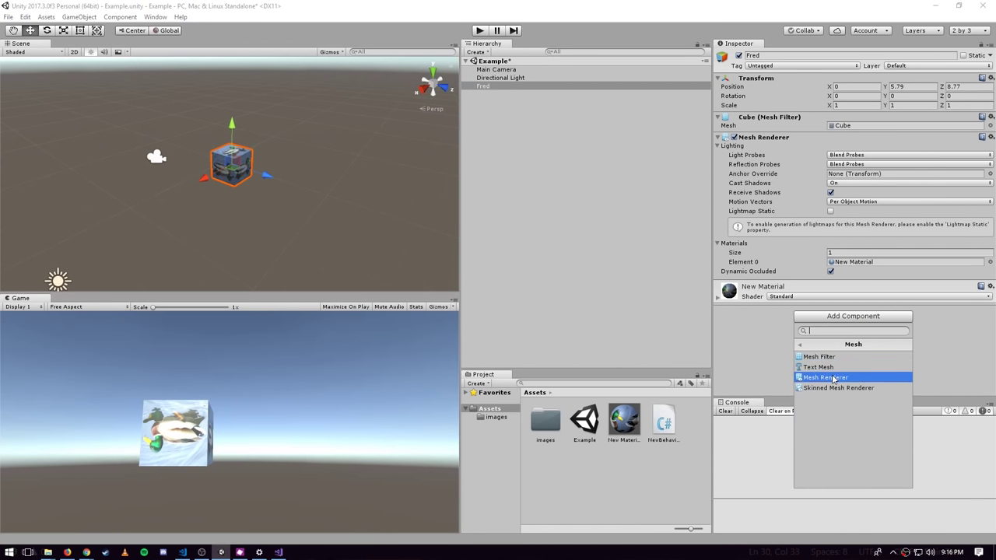
pyautogui.click(827, 377)
pyautogui.click(570, 302)
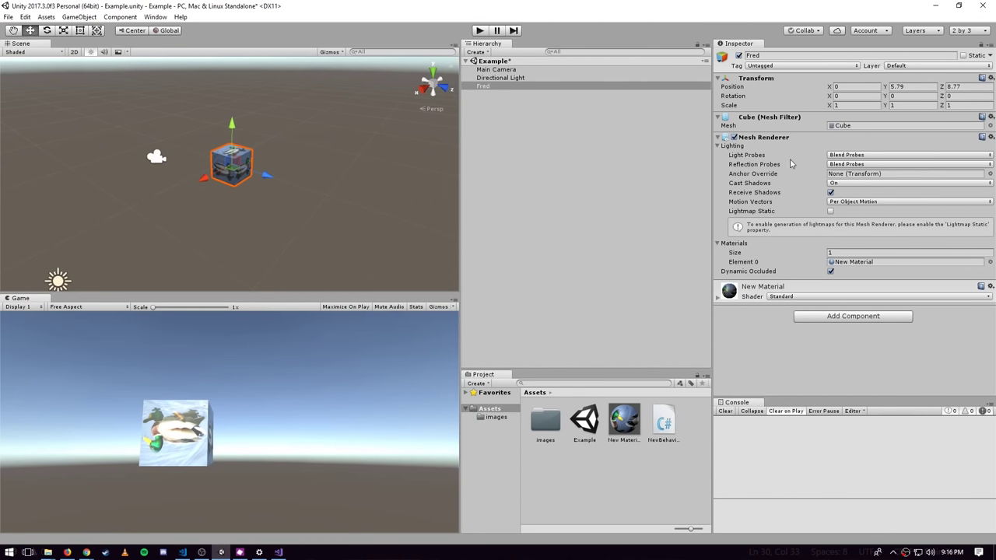
pyautogui.click(831, 318)
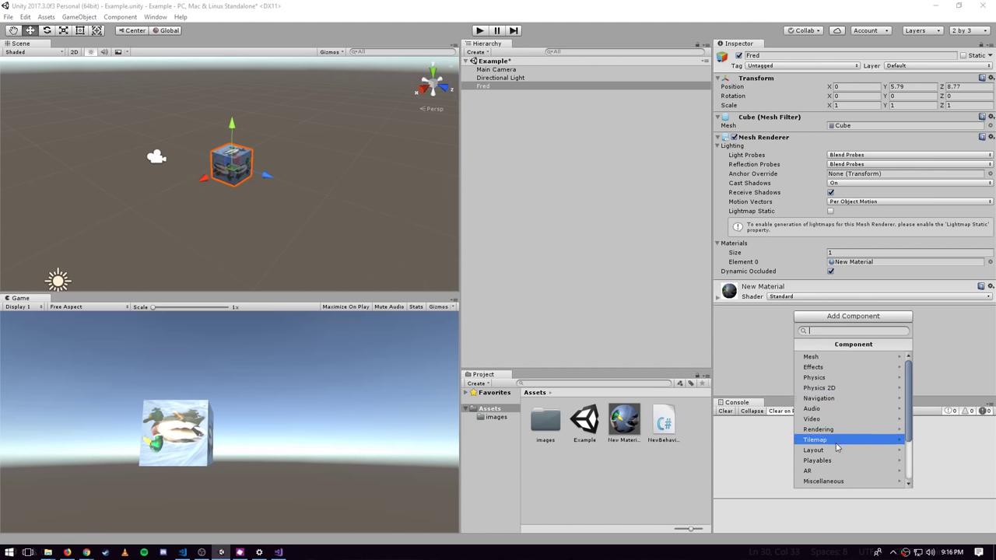
pyautogui.scroll(-2, 836, 435)
pyautogui.click(818, 378)
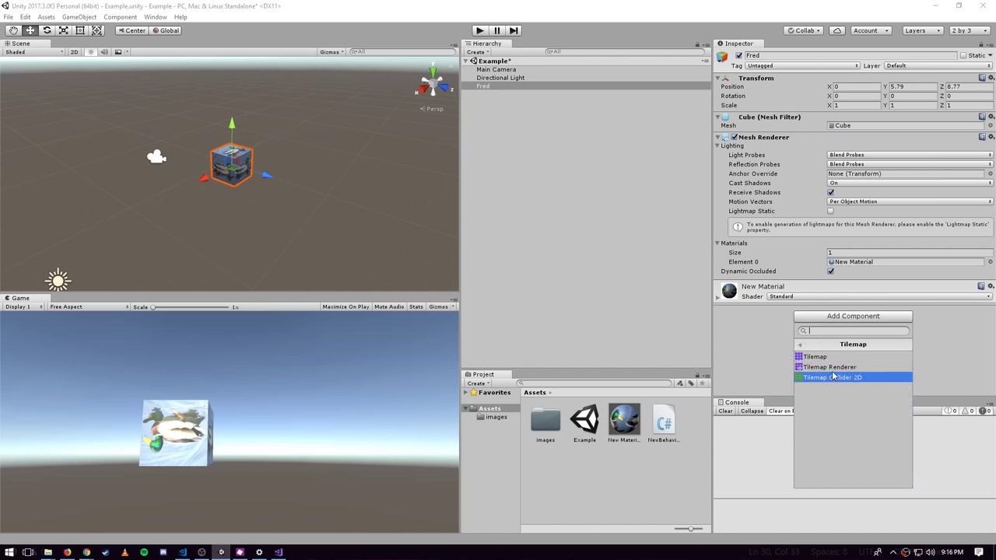
pyautogui.click(839, 368)
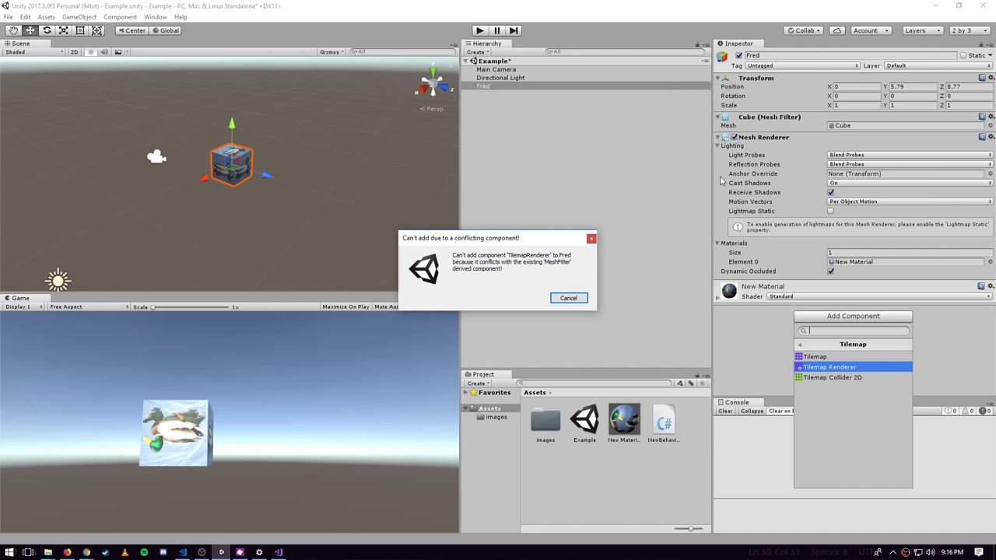
pyautogui.click(569, 299)
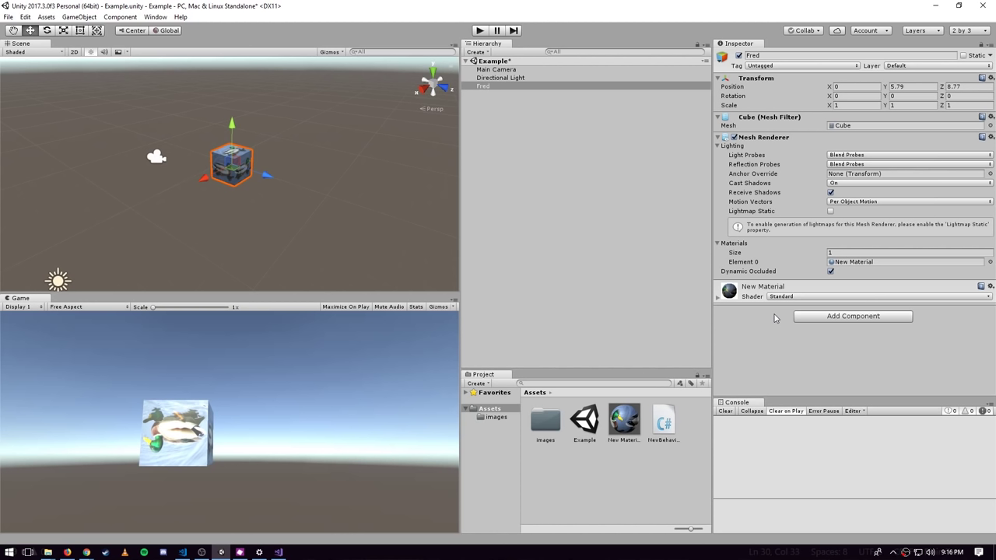
pyautogui.click(812, 317)
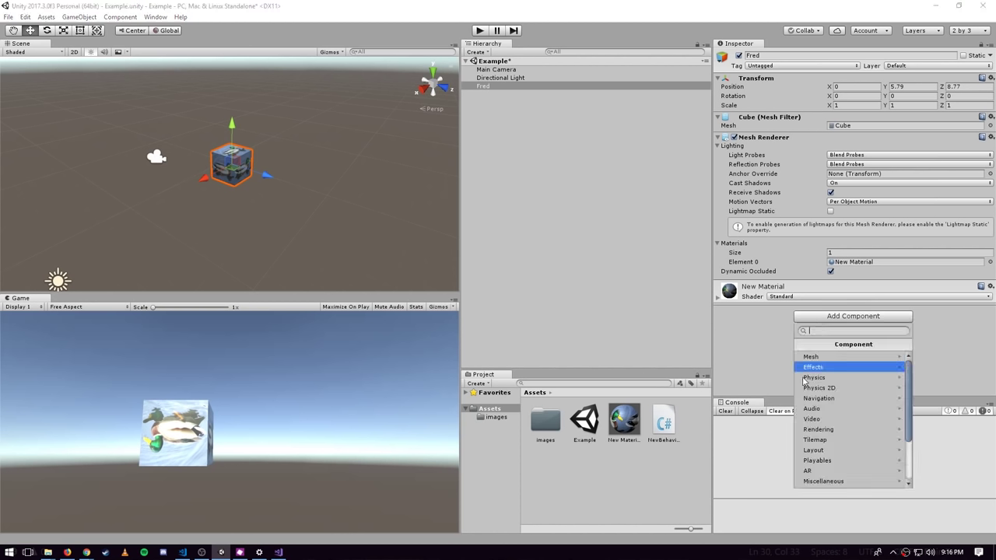
pyautogui.click(747, 337)
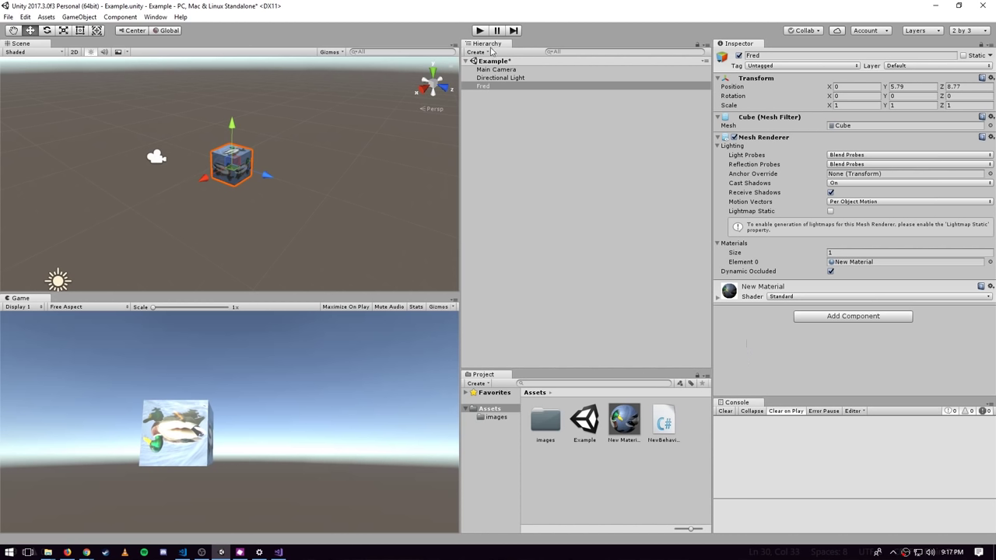
pyautogui.click(585, 218)
pyautogui.click(502, 86)
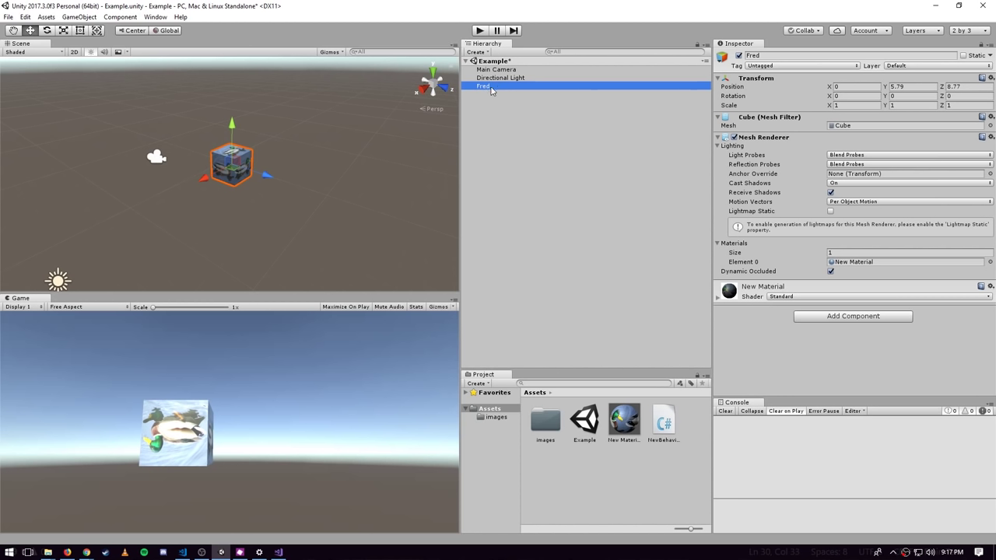
# - Duplicate Fred with Ctrl+D and name the copy 'Fred'
pyautogui.hotkey('ctrl', 'd')
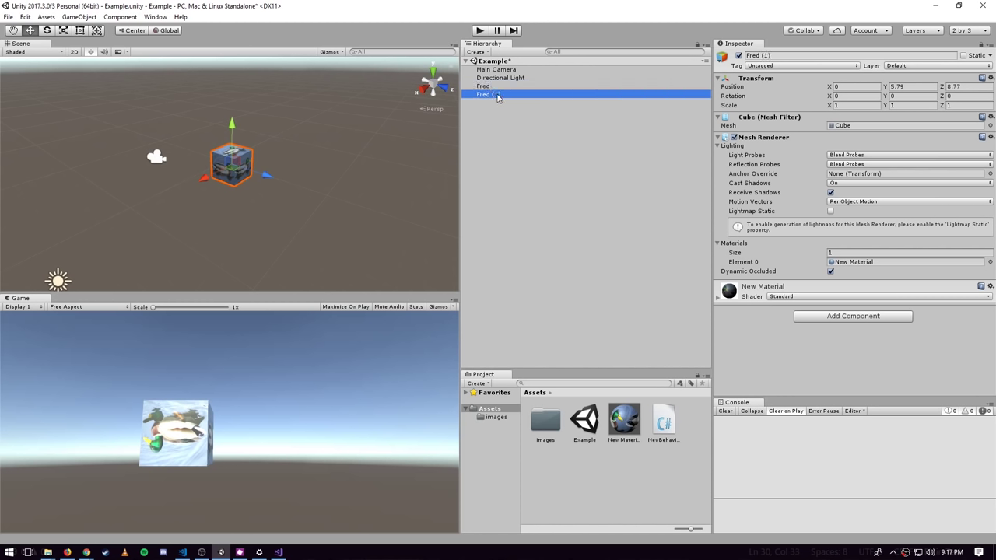
pyautogui.press('F2')
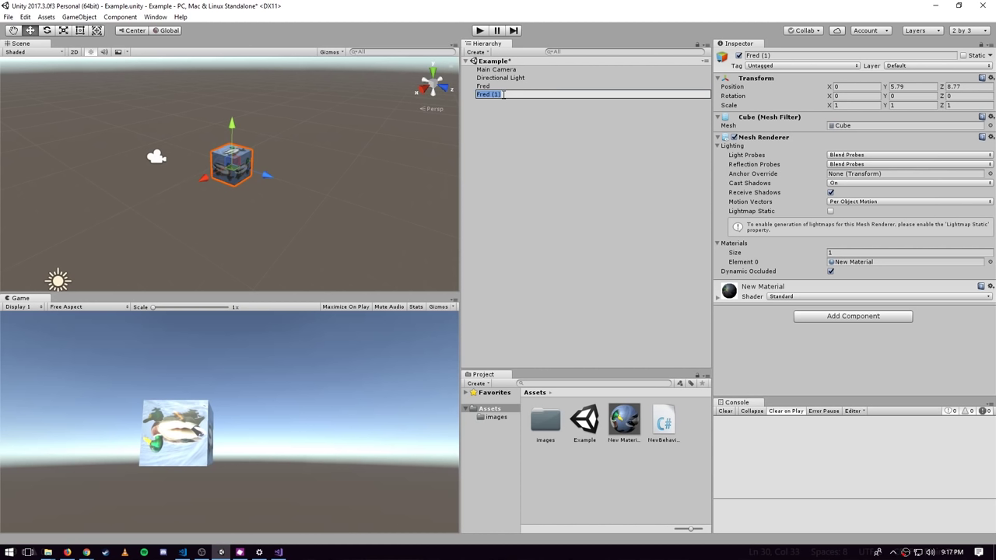
pyautogui.write('Fred')
pyautogui.press('Return')
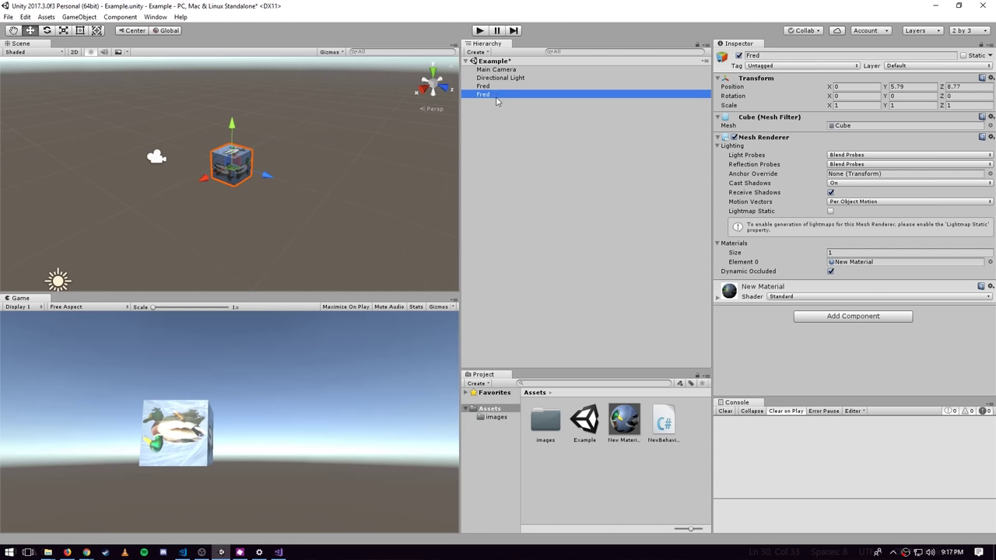
pyautogui.click(541, 182)
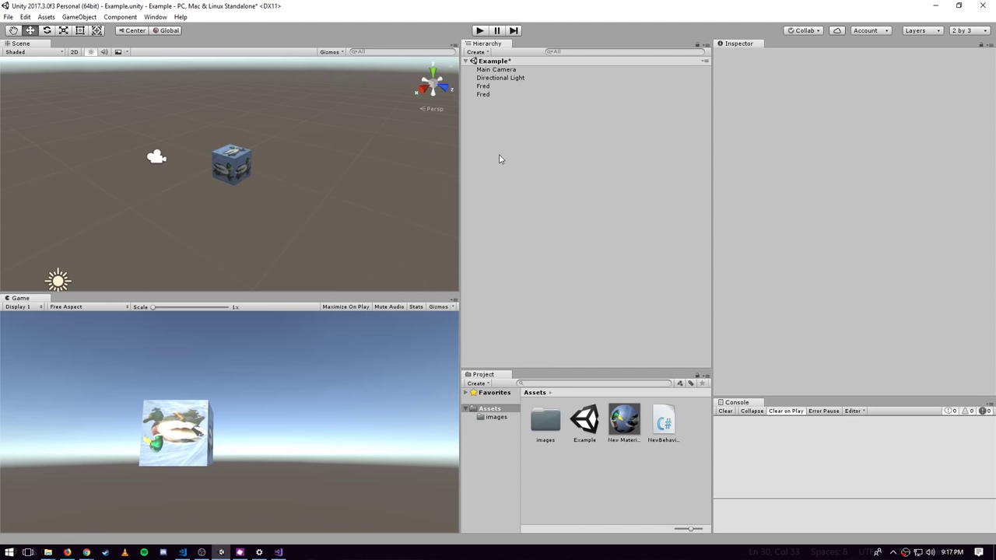
# - Delete the duplicate Fred and save the Example scene
pyautogui.click(482, 95)
pyautogui.press('F2')
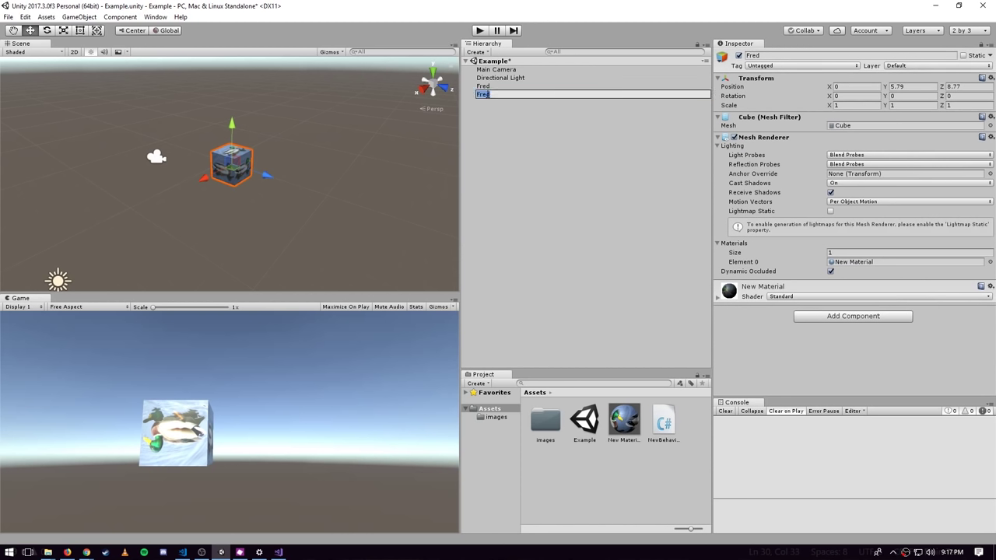
pyautogui.press('Return')
pyautogui.press('Delete')
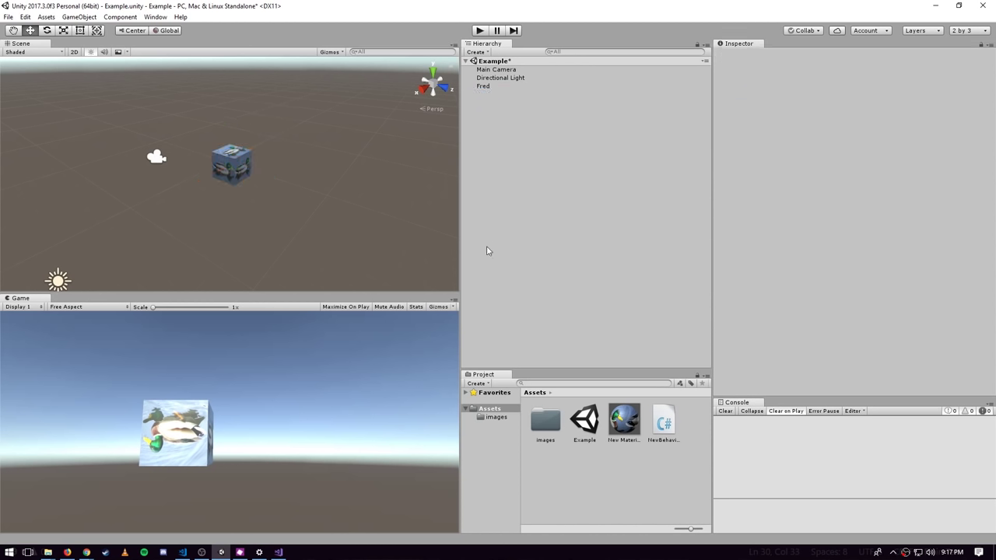
pyautogui.hotkey('ctrl', 's')
# - Add a plain Cube 3D object to the scene, discarding an accidental empty GameObject
pyautogui.rightClick(511, 141)
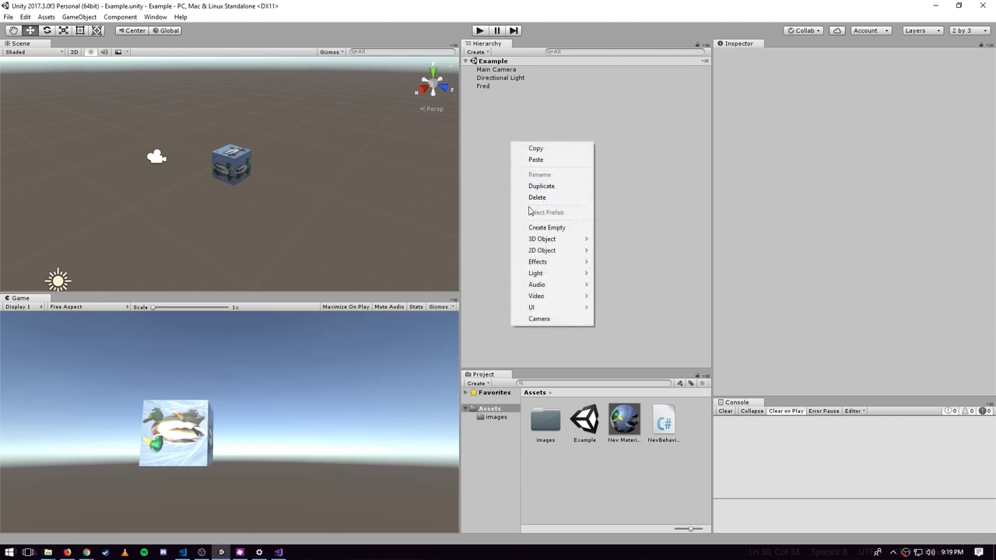
pyautogui.click(540, 227)
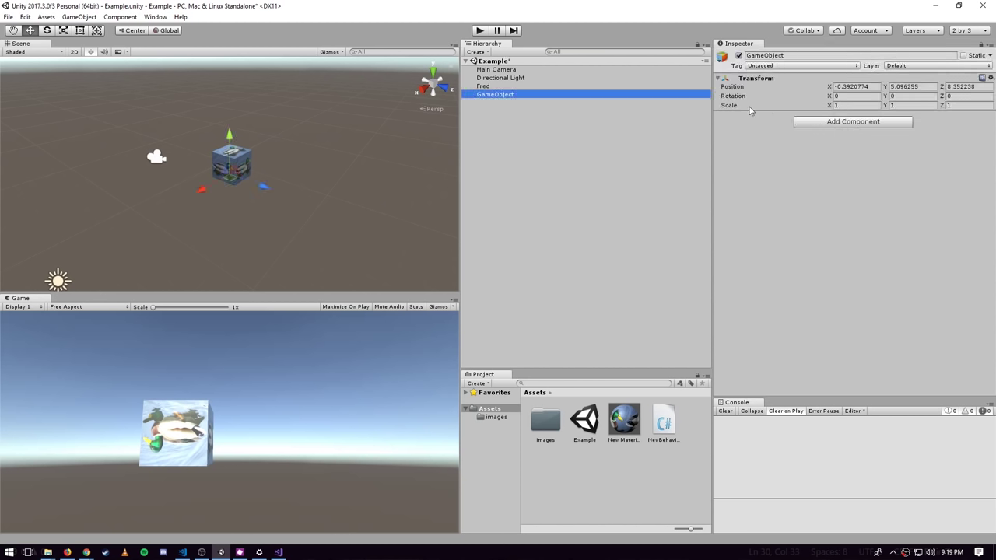
pyautogui.press('Delete')
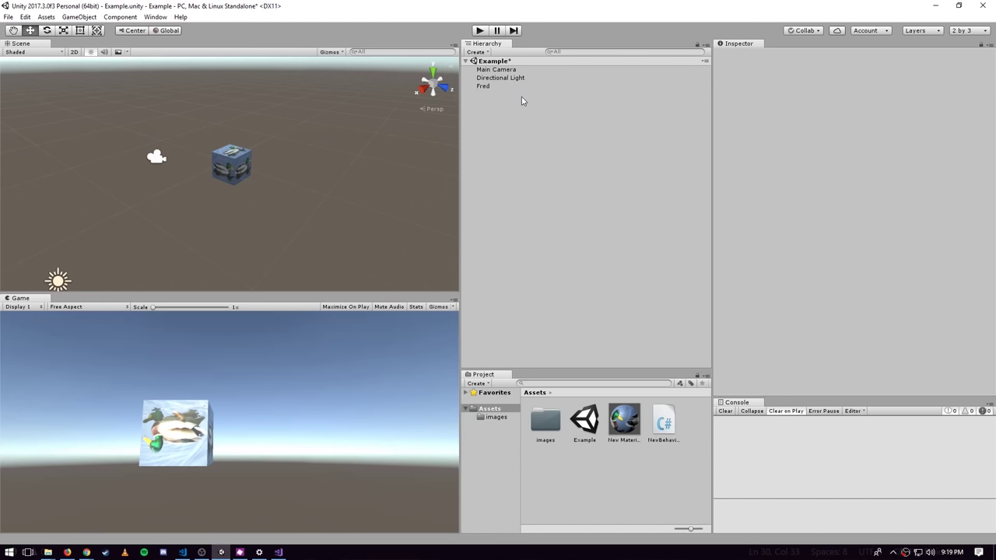
pyautogui.click(79, 17)
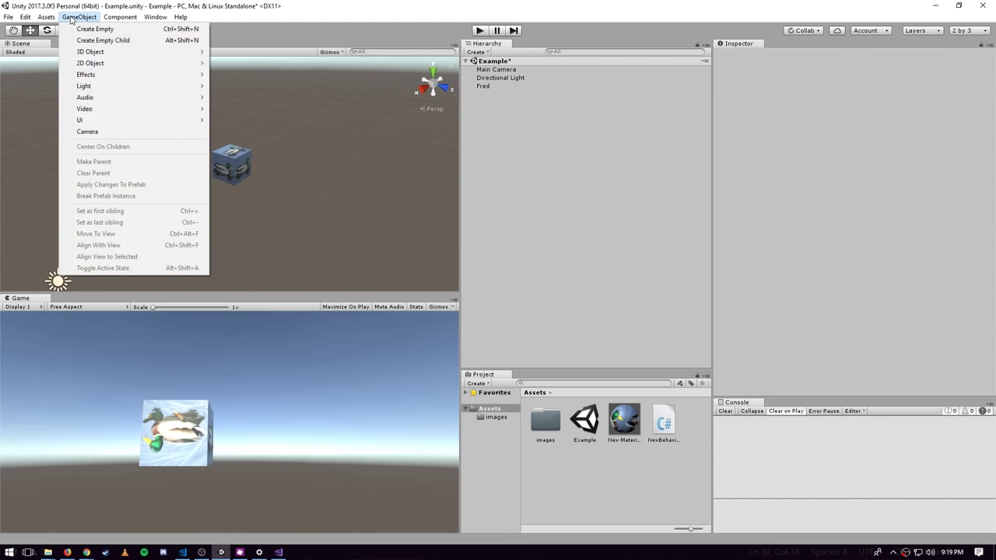
pyautogui.moveTo(101, 53)
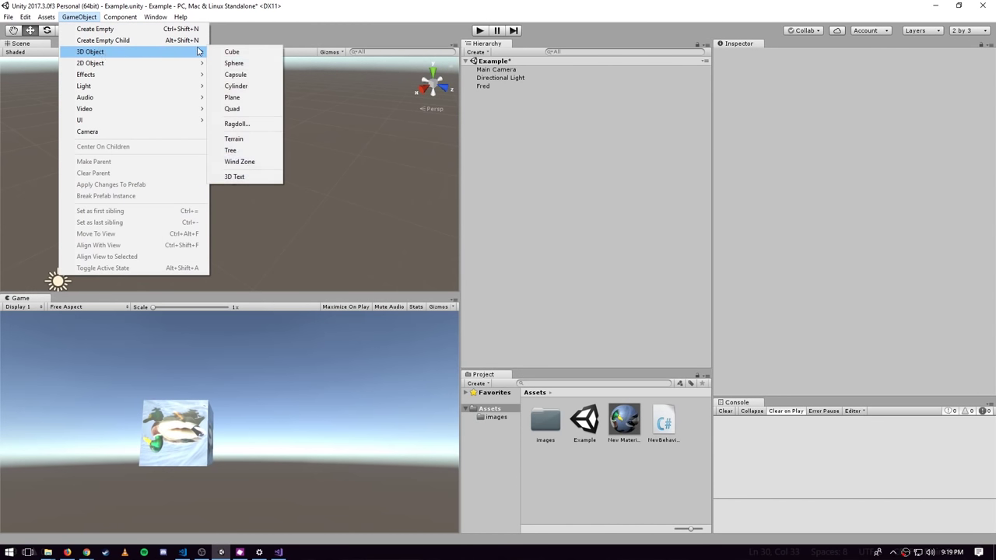
pyautogui.click(251, 51)
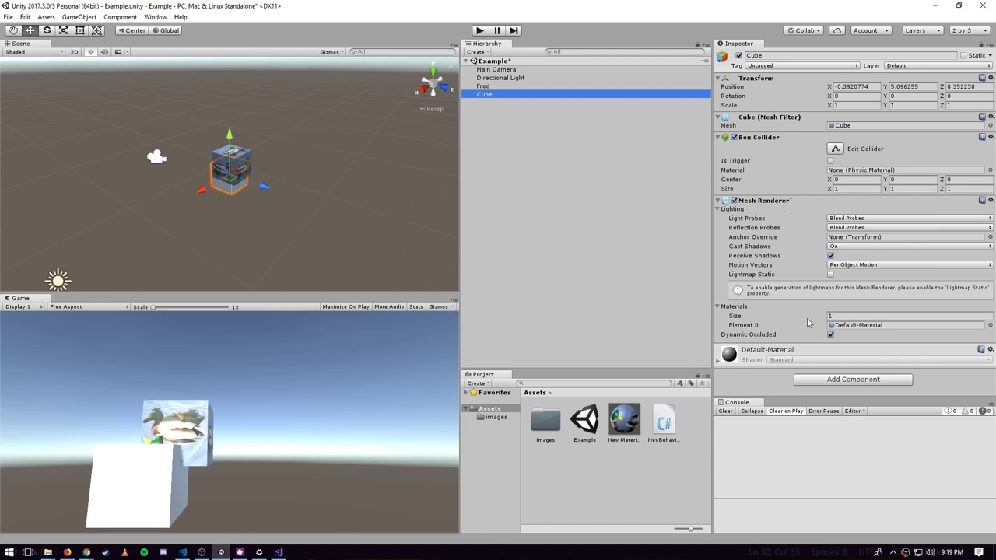
# - Move the Cube to Y 5.54, Z 11.59, undoing a trial New Material assignment
pyautogui.moveTo(267, 189); pyautogui.dragTo(352, 225)
pyautogui.moveTo(317, 160); pyautogui.dragTo(316, 156)
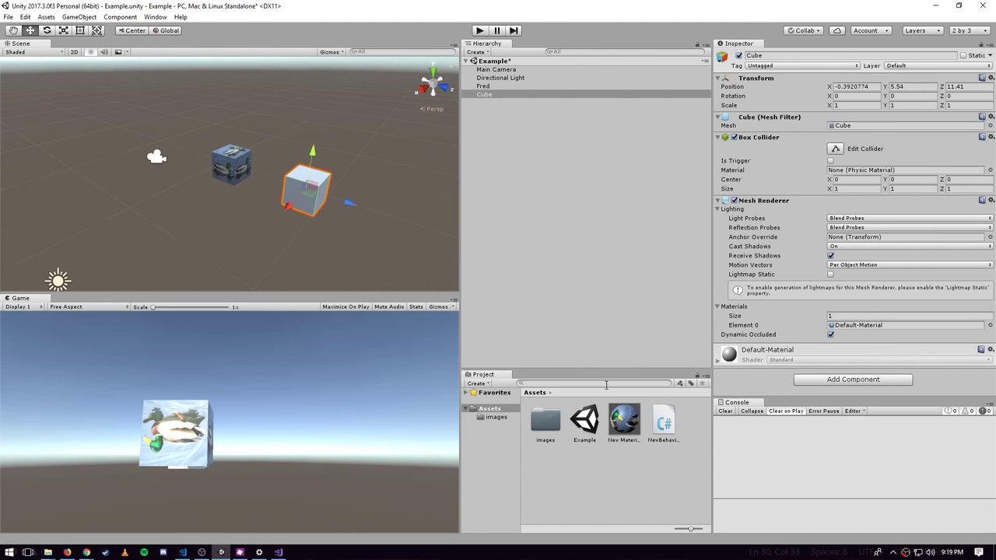
pyautogui.moveTo(624, 420); pyautogui.dragTo(849, 333)
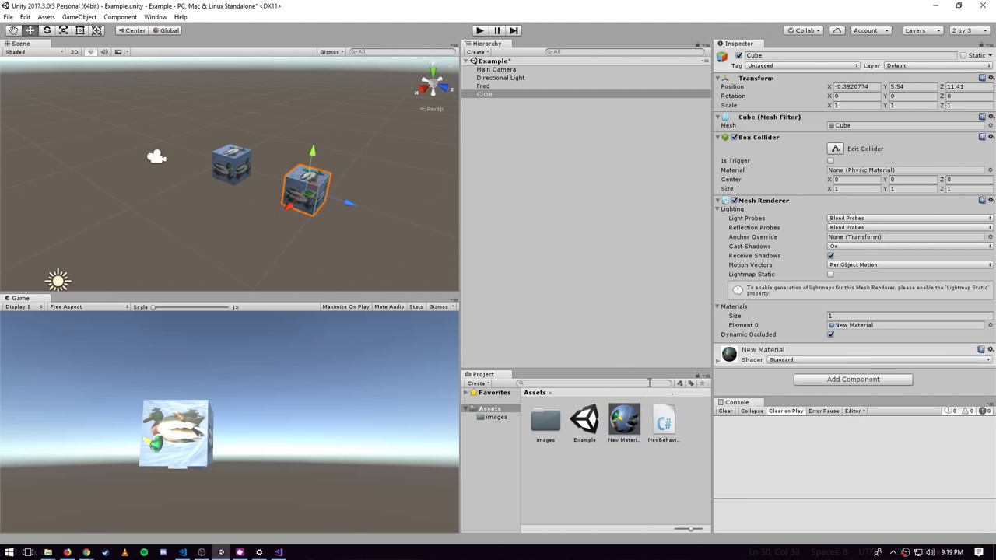
pyautogui.hotkey('ctrl', 'z')
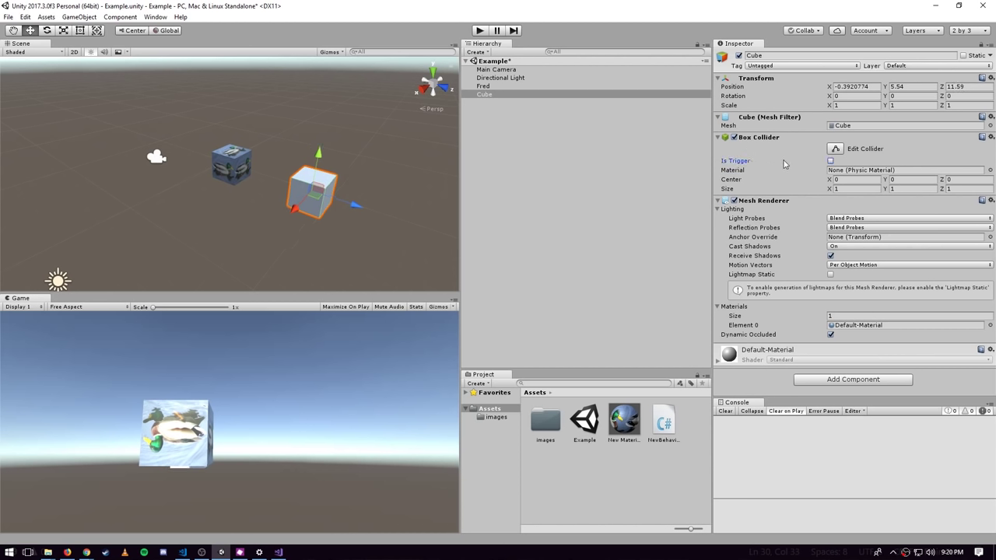
# - Remove the Box Collider component from the Cube
pyautogui.click(991, 137)
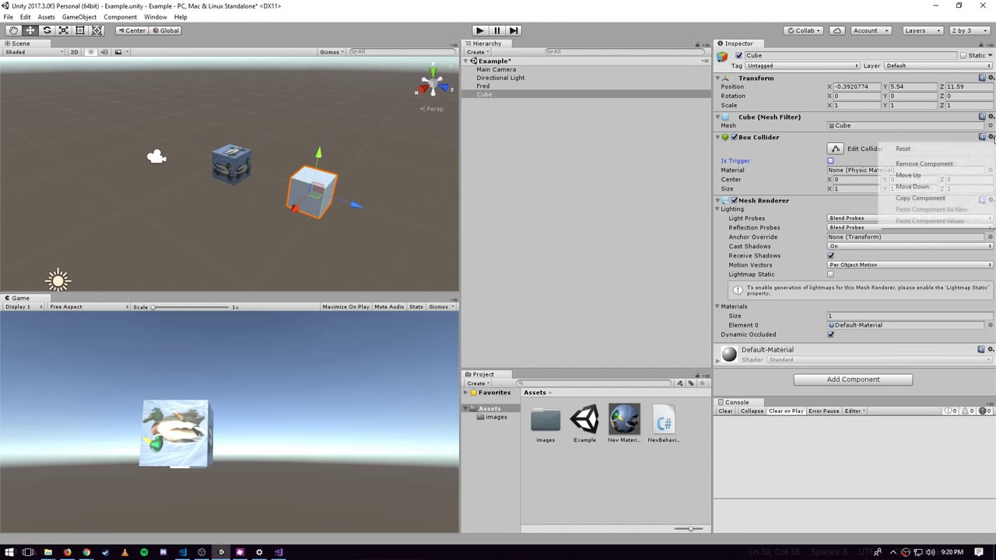
pyautogui.click(933, 164)
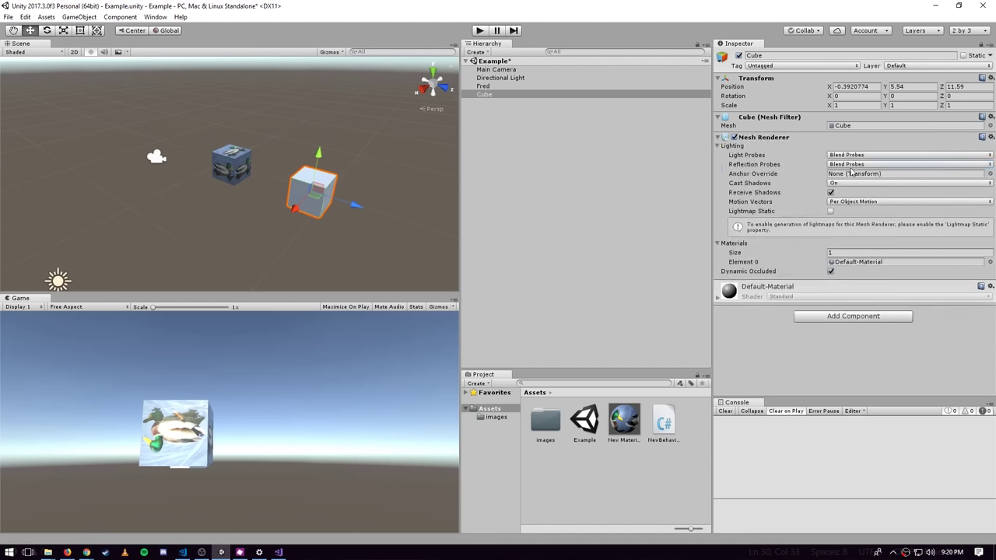
pyautogui.click(590, 208)
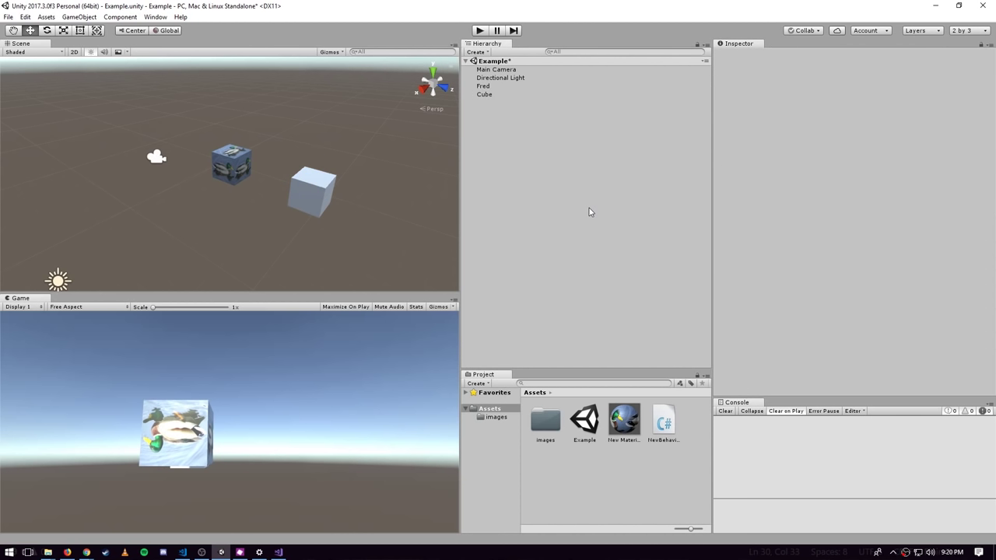
# - Add a new Sphere 3D object to the scene
pyautogui.click(78, 16)
pyautogui.moveTo(100, 53)
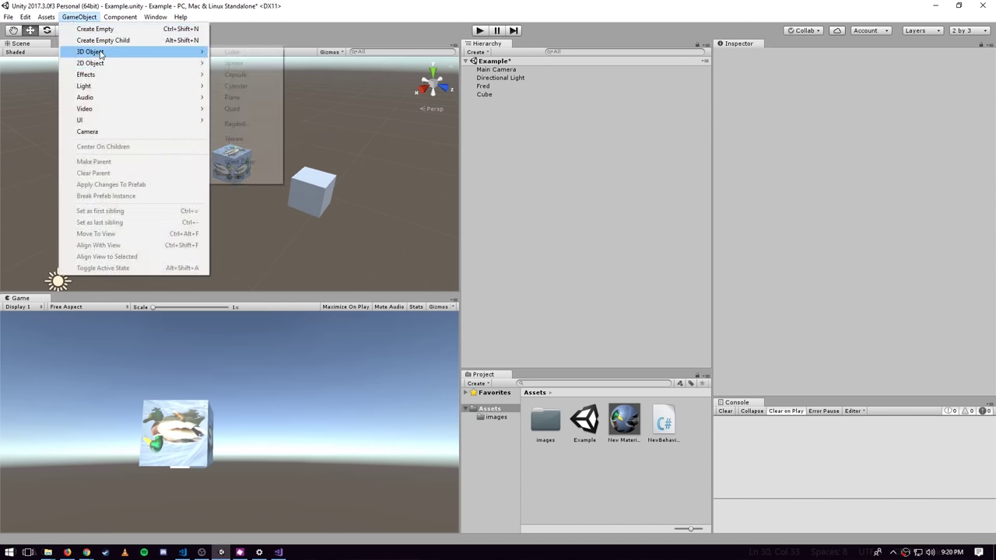
pyautogui.click(241, 63)
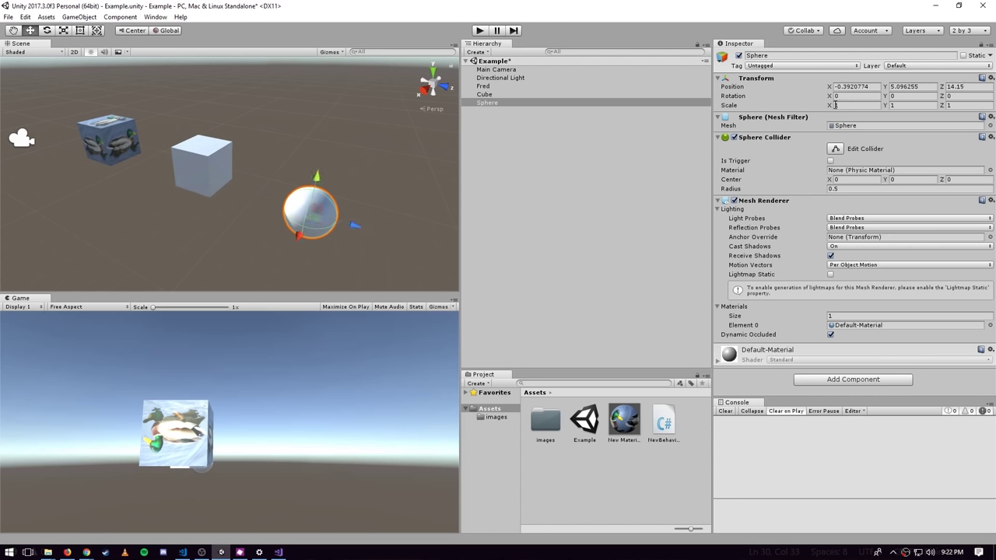
# - Reset the Sphere's position and rotation to zero via the Transform gear menu
pyautogui.click(990, 78)
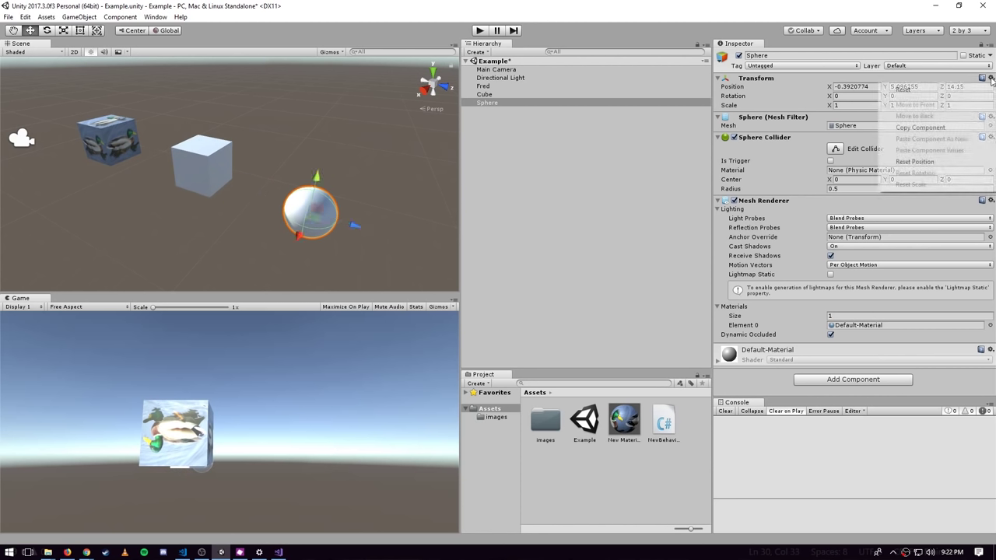
pyautogui.click(920, 88)
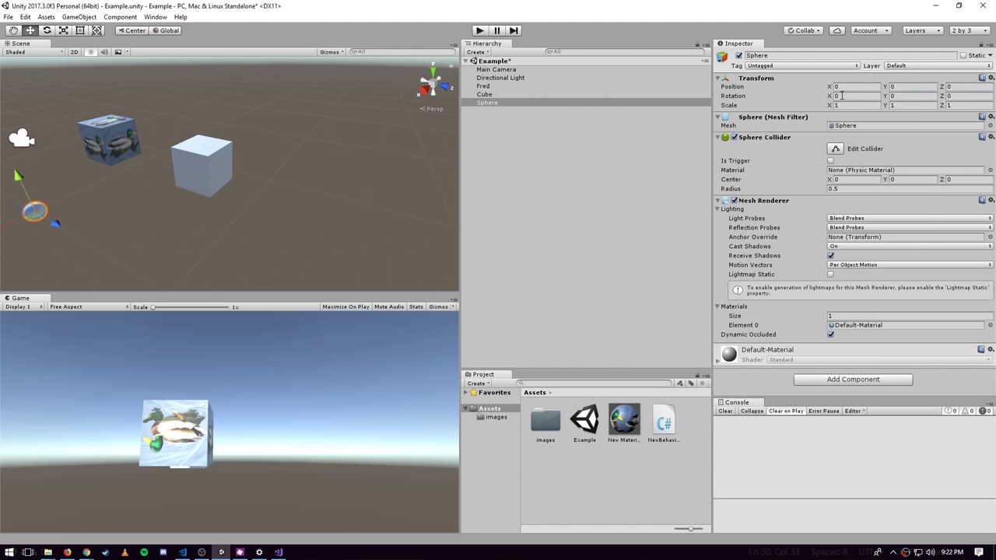
pyautogui.moveTo(830, 95); pyautogui.dragTo(851, 91)
pyautogui.click(991, 78)
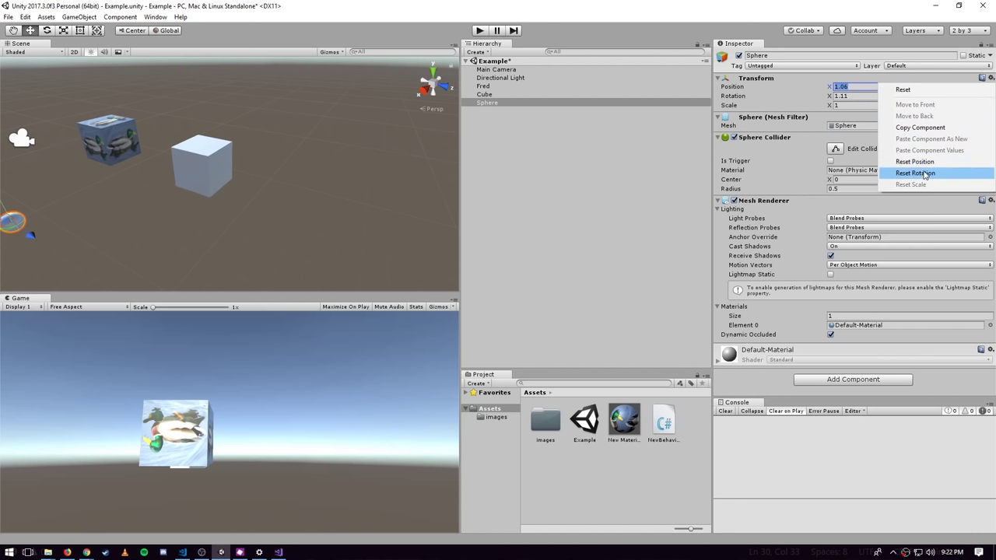
pyautogui.click(903, 90)
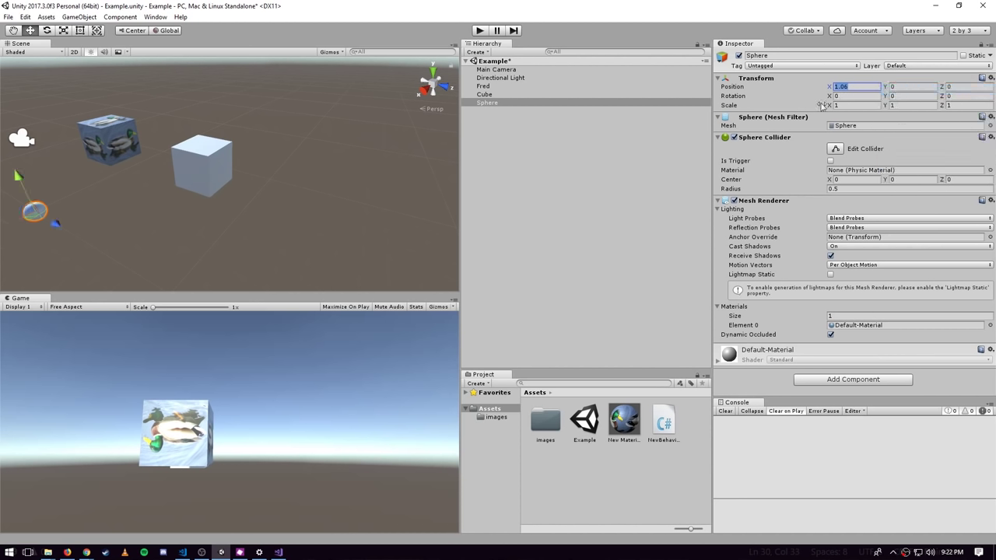
pyautogui.moveTo(155, 201); pyautogui.dragTo(150, 220, button='right')
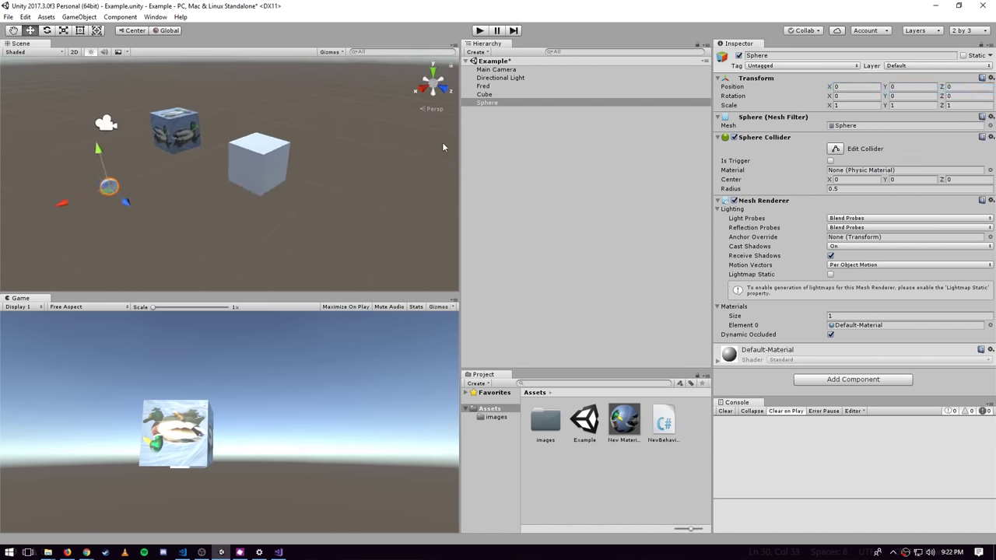
pyautogui.click(279, 157)
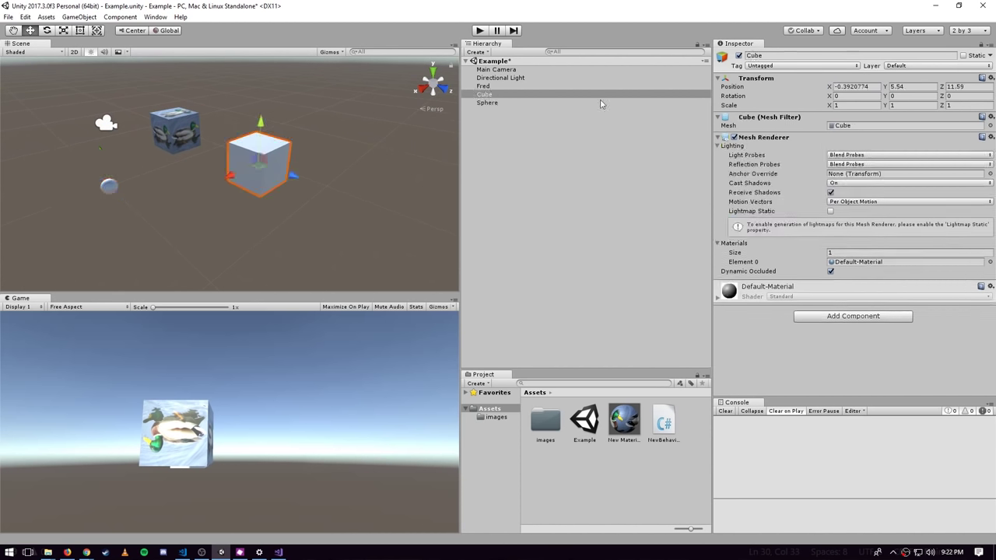
# - Reset the Cube's Transform so it sits at the origin, and frame it
pyautogui.click(987, 79)
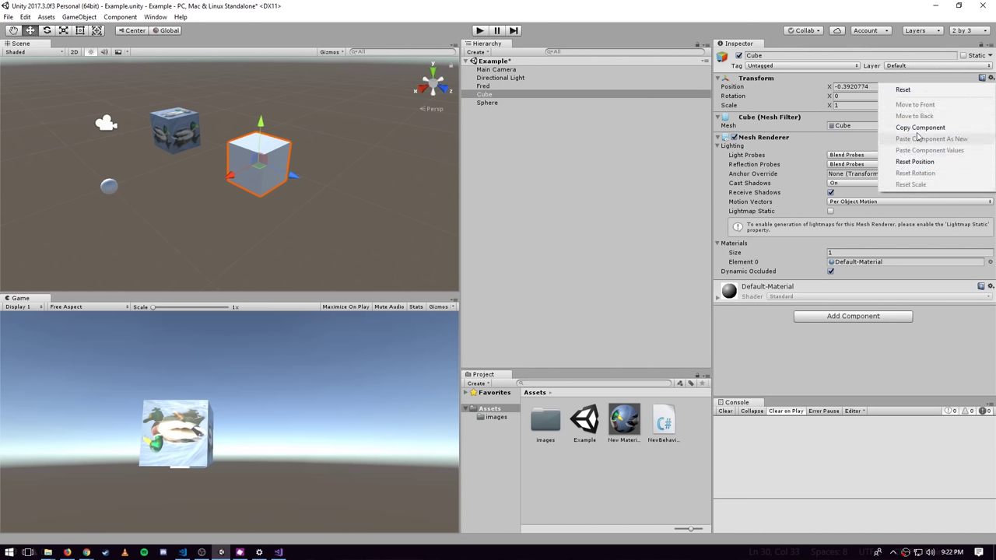
pyautogui.click(907, 92)
pyautogui.doubleClick(490, 95)
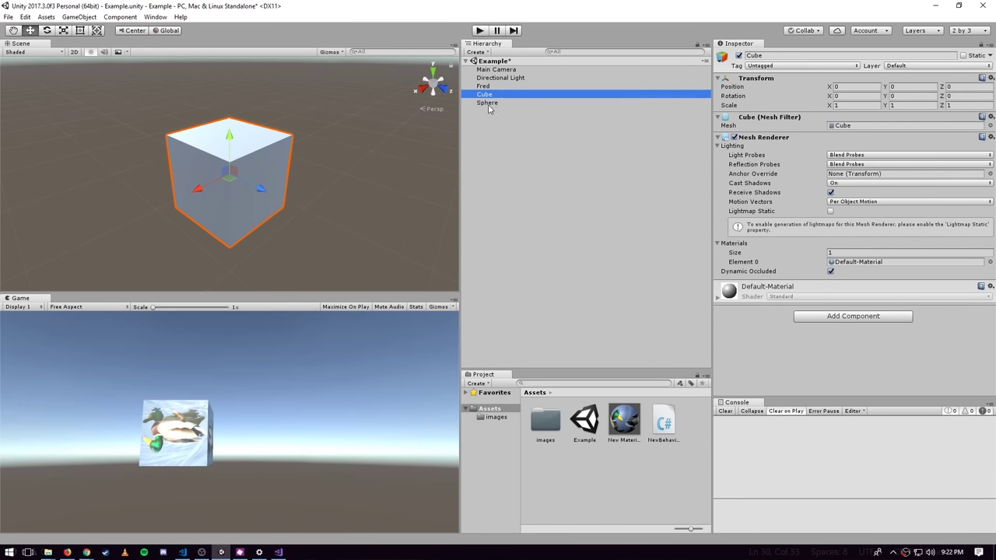
# - Scale the Sphere uniformly to about 1.358 so it bulges through the Cube
pyautogui.click(488, 105)
pyautogui.click(64, 31)
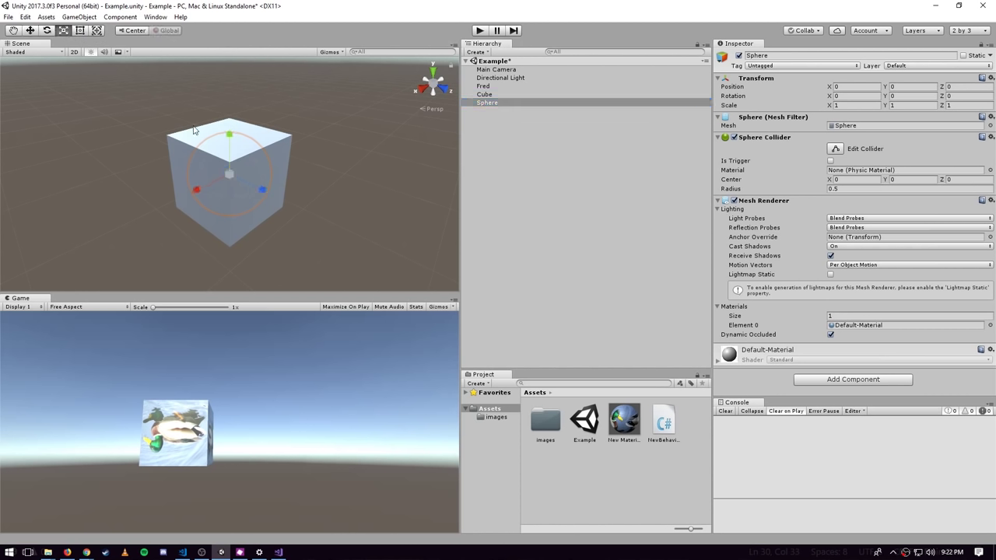
pyautogui.moveTo(235, 166); pyautogui.dragTo(240, 164)
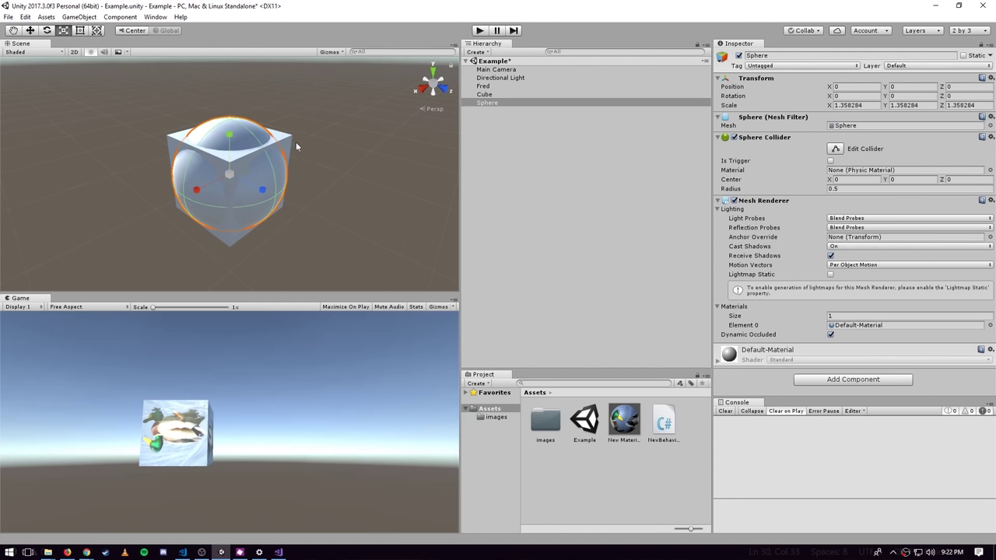
pyautogui.click(319, 123)
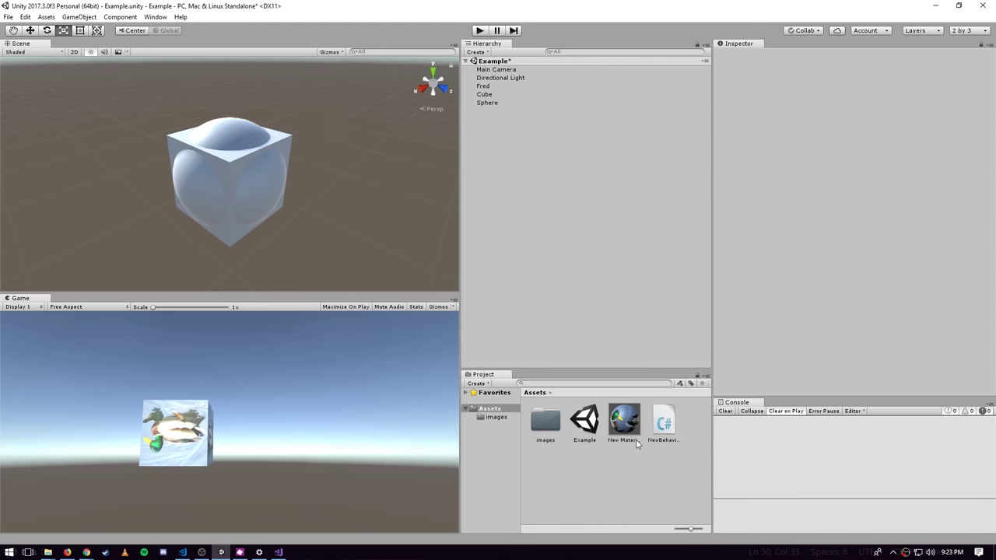
# - Drag New Material from the Project panel onto the Sphere in the Scene view
pyautogui.rightClick(603, 469)
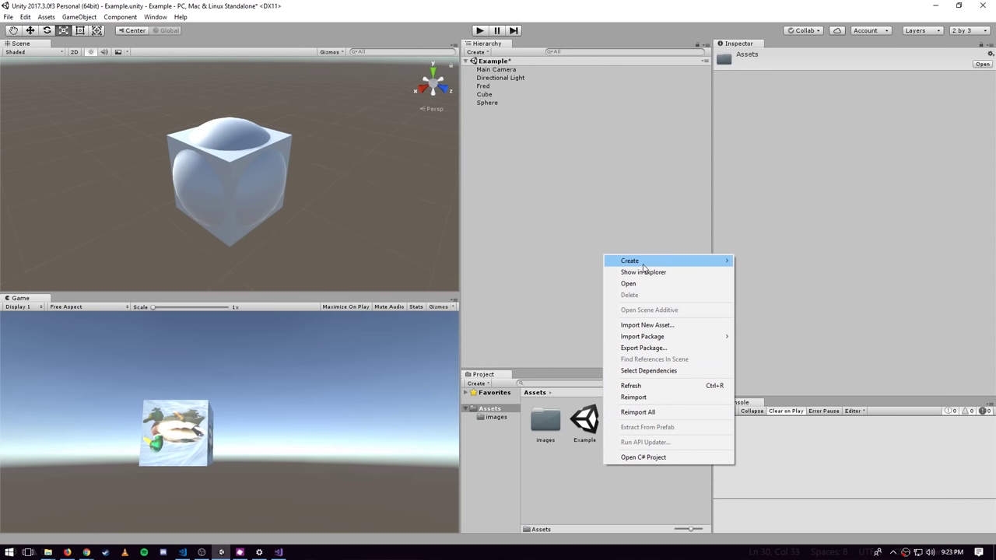
pyautogui.click(578, 477)
pyautogui.moveTo(546, 329); pyautogui.dragTo(271, 195)
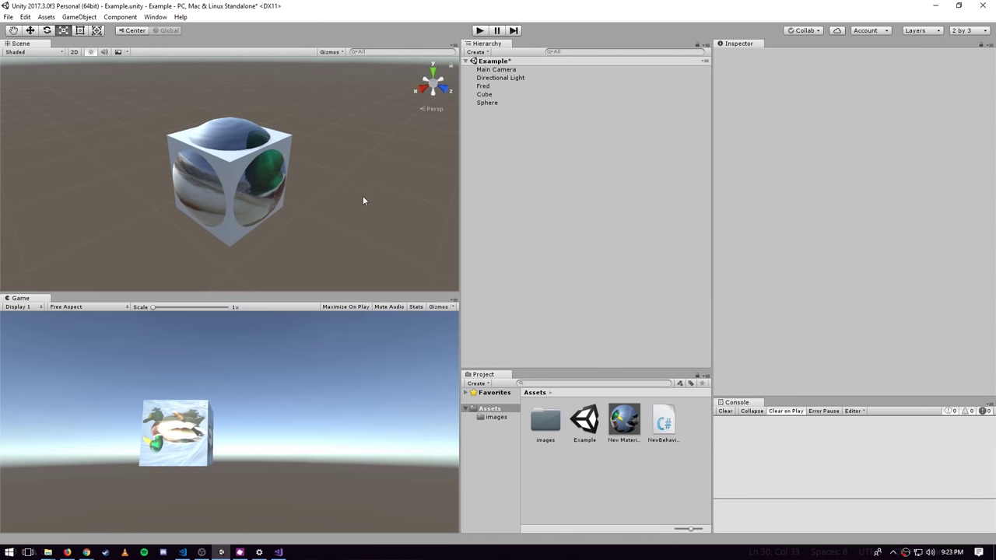
pyautogui.moveTo(355, 194)
pyautogui.mouseDown(button='right')
pyautogui.moveTo(335, 204)
pyautogui.moveTo(331, 158)
pyautogui.moveTo(345, 216)
pyautogui.moveTo(327, 160)
pyautogui.moveTo(337, 200)
pyautogui.mouseUp(button='right')
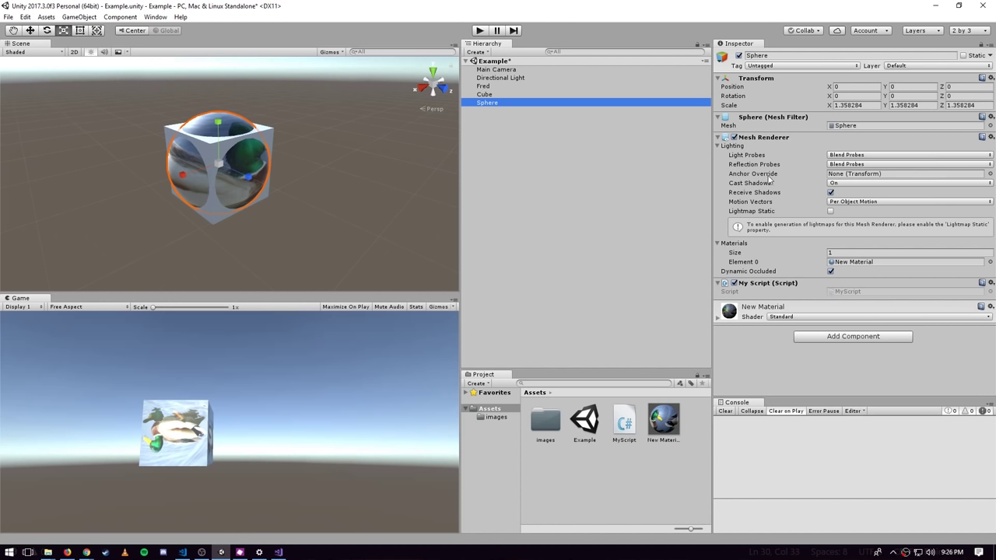
pyautogui.click(718, 318)
pyautogui.scroll(-4, 752, 338)
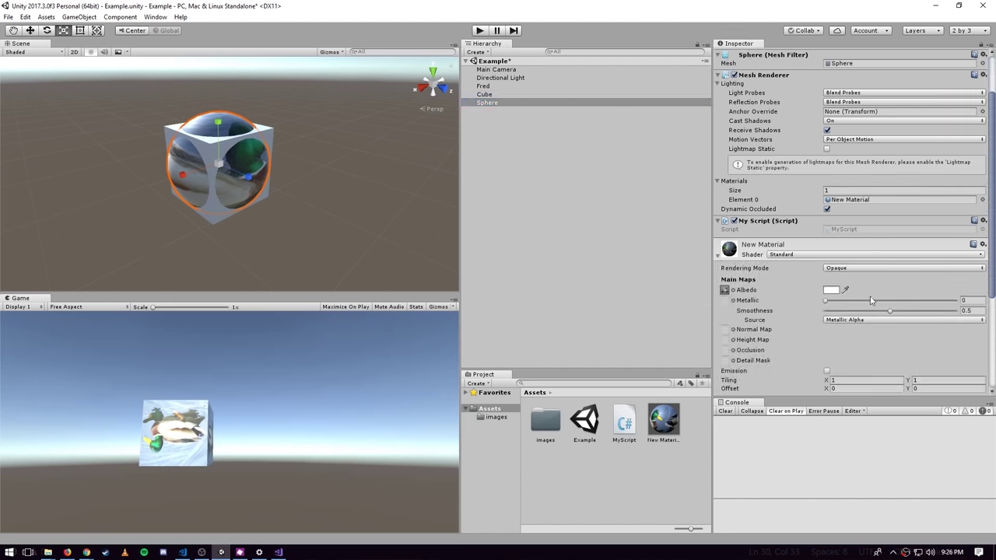
pyautogui.scroll(2, 843, 249)
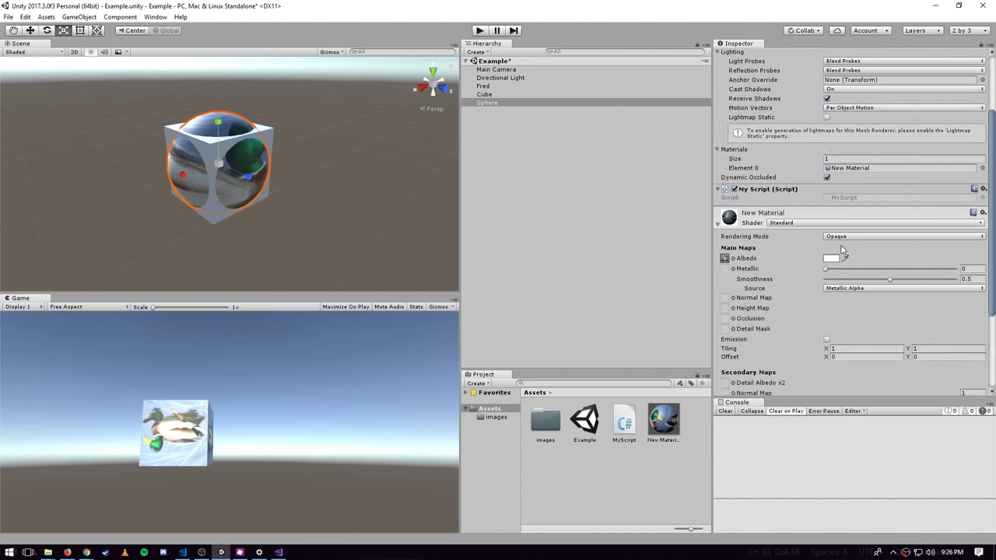
pyautogui.scroll(-3, 794, 266)
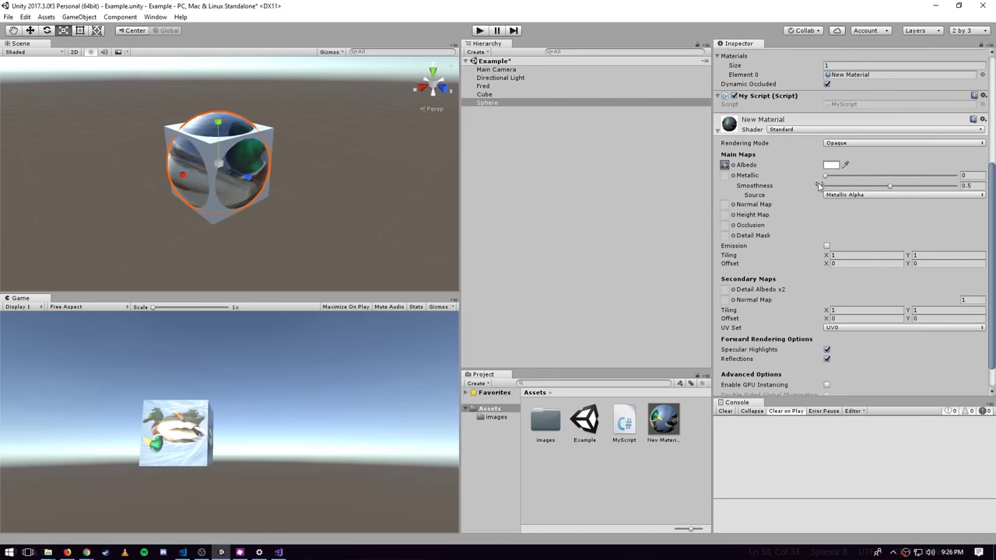
pyautogui.click(718, 132)
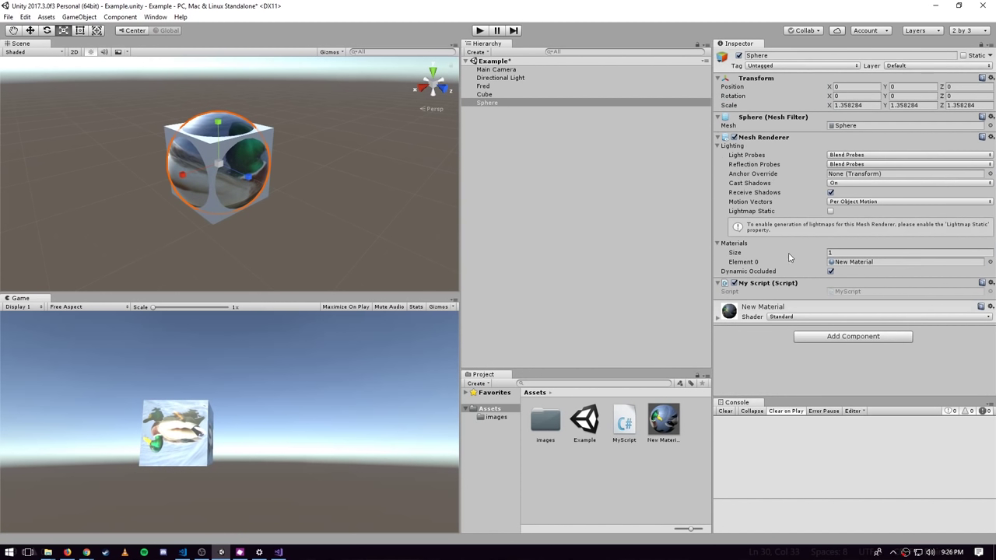